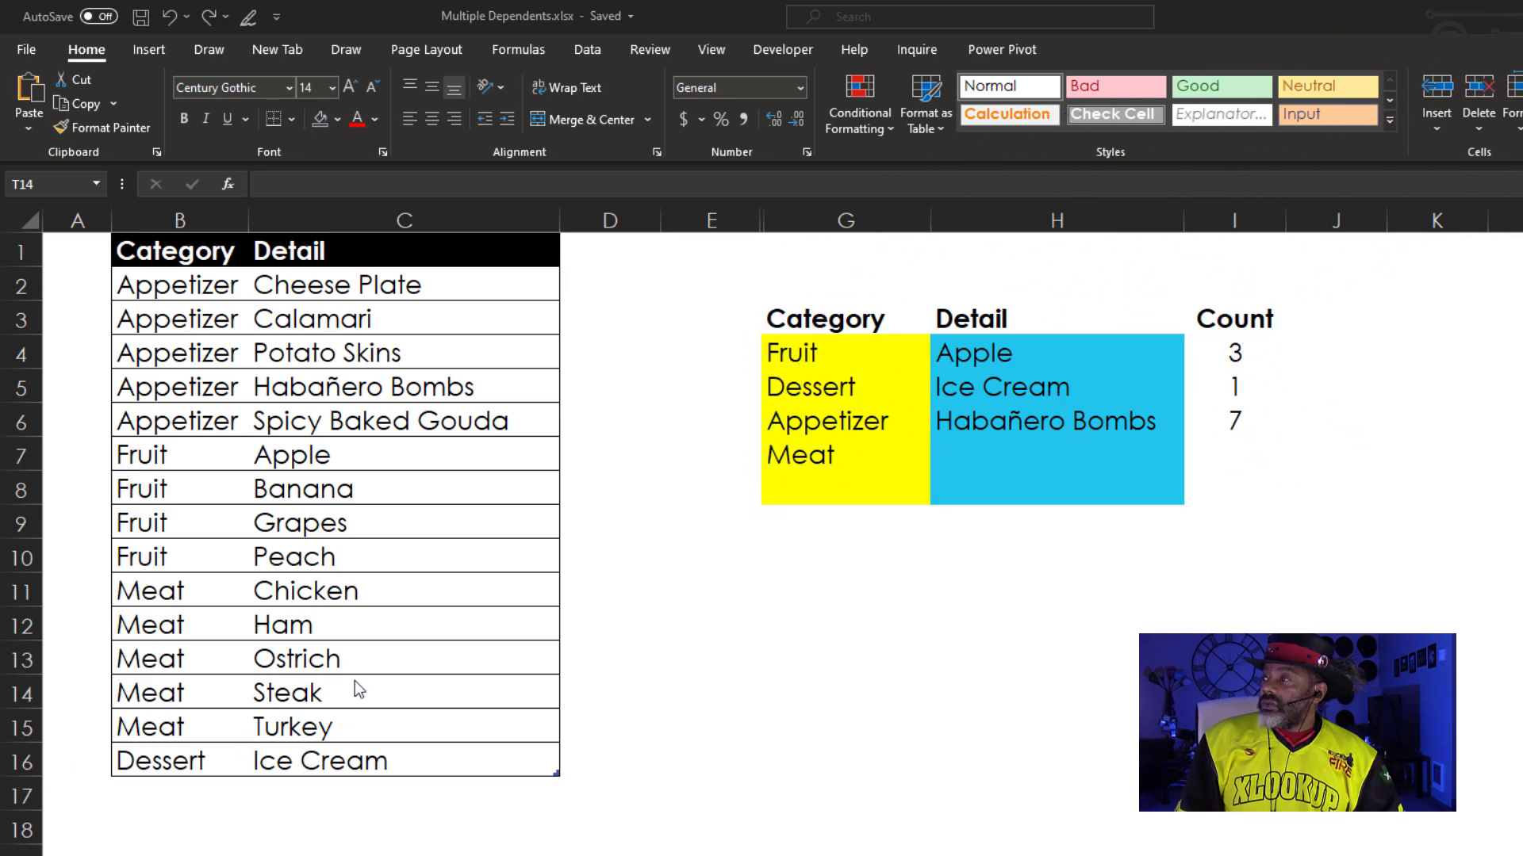
- Inspect the Meat row's Category and Detail drop-down choices without changing them
click(800, 460)
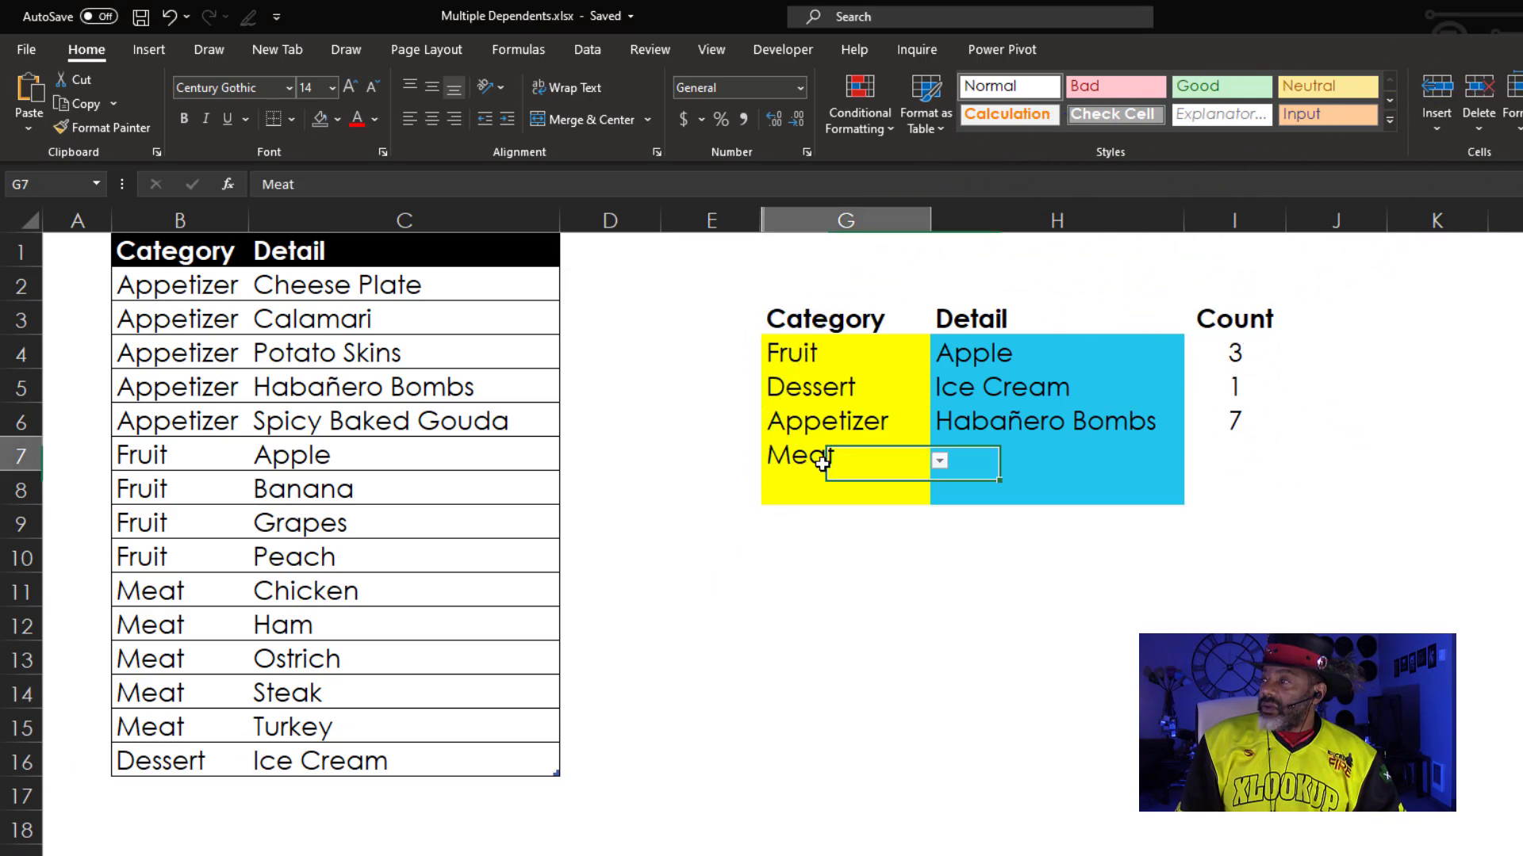
click(941, 463)
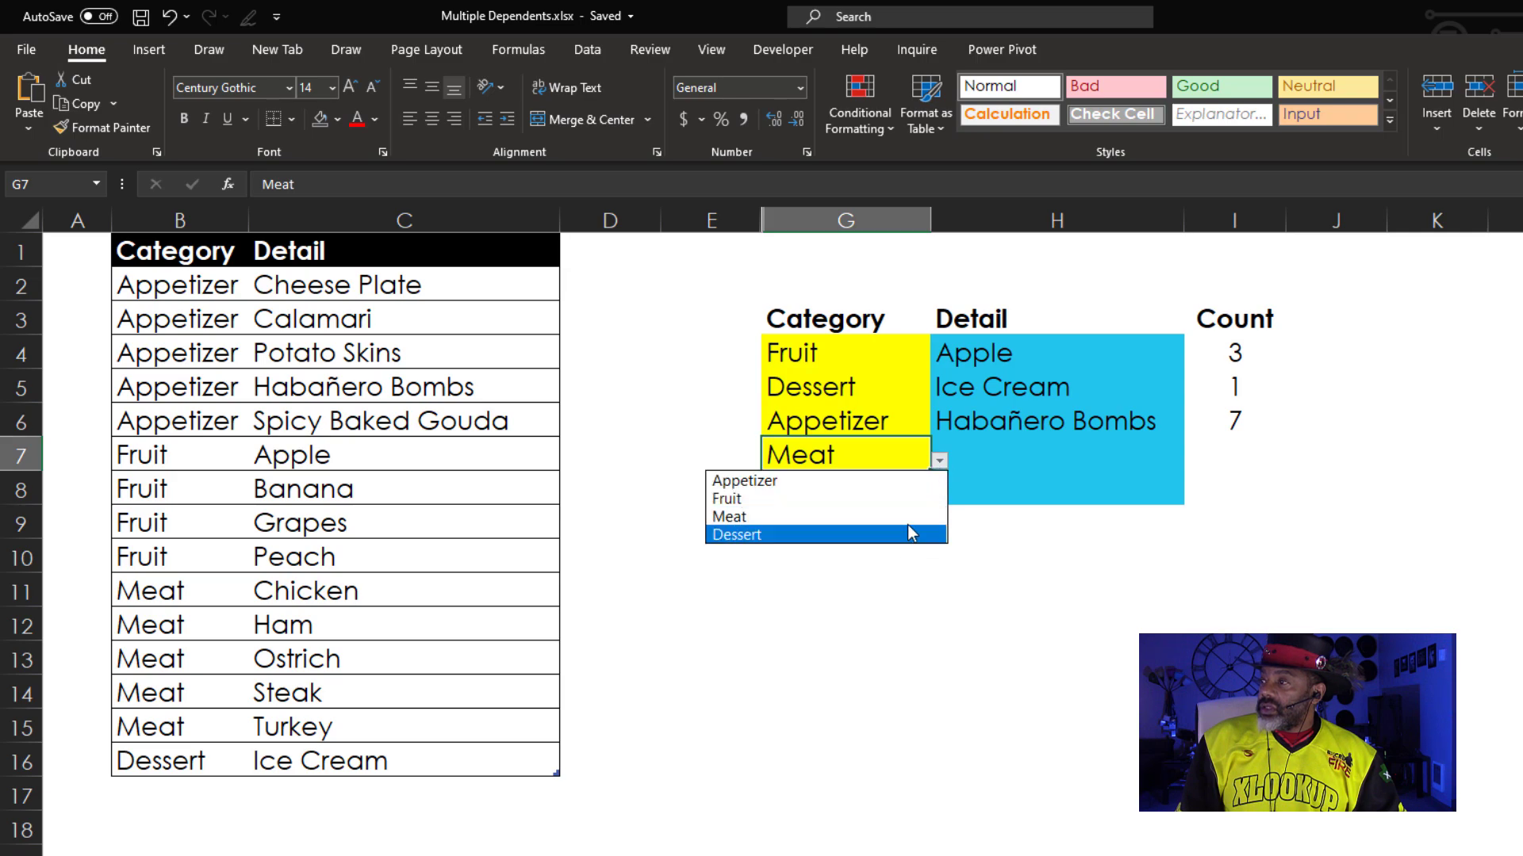
click(988, 453)
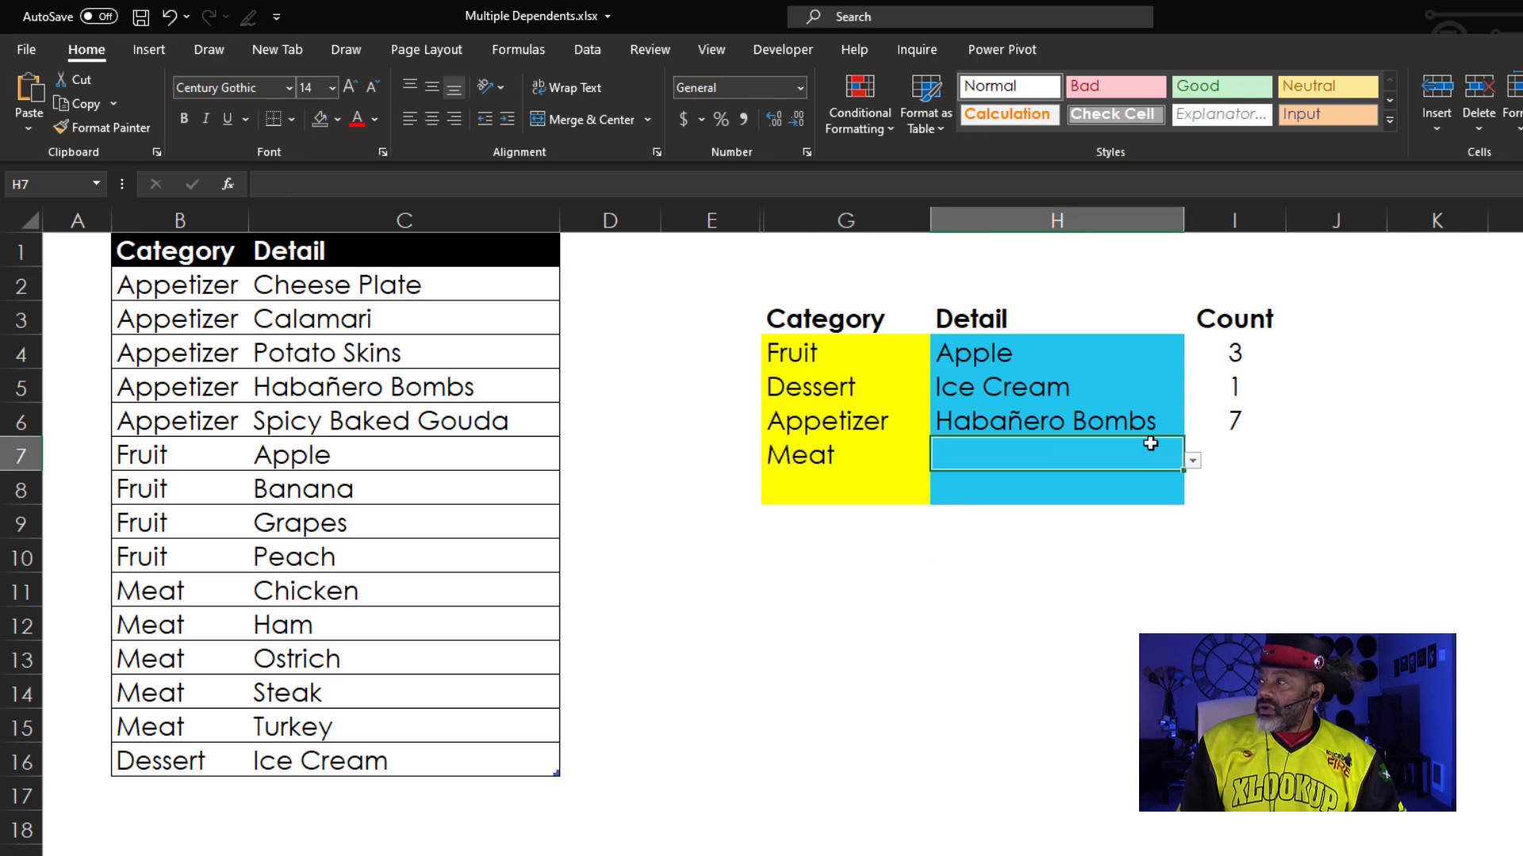
click(1195, 464)
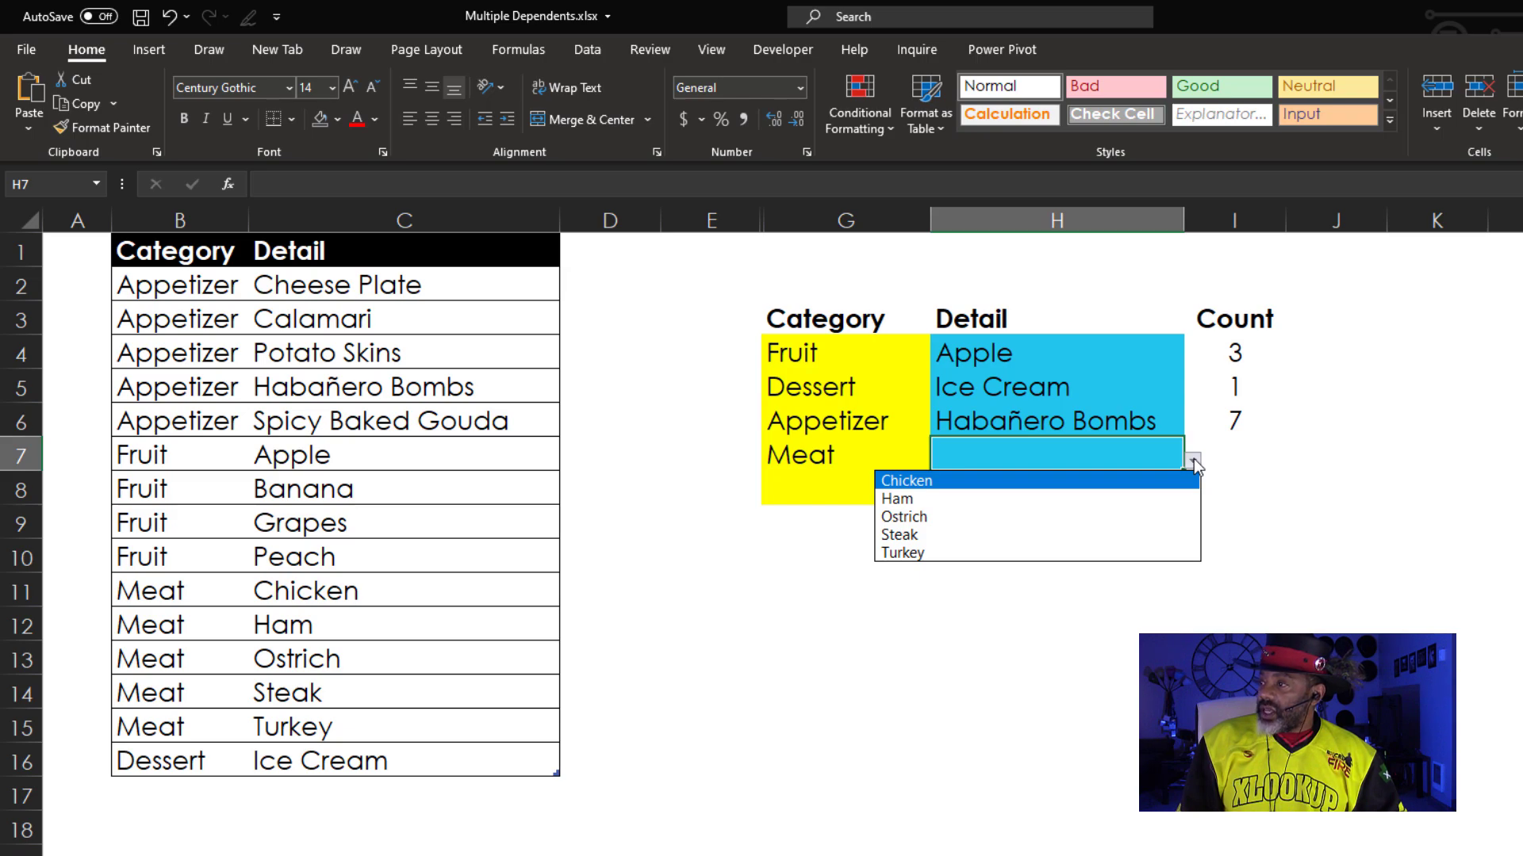
click(839, 460)
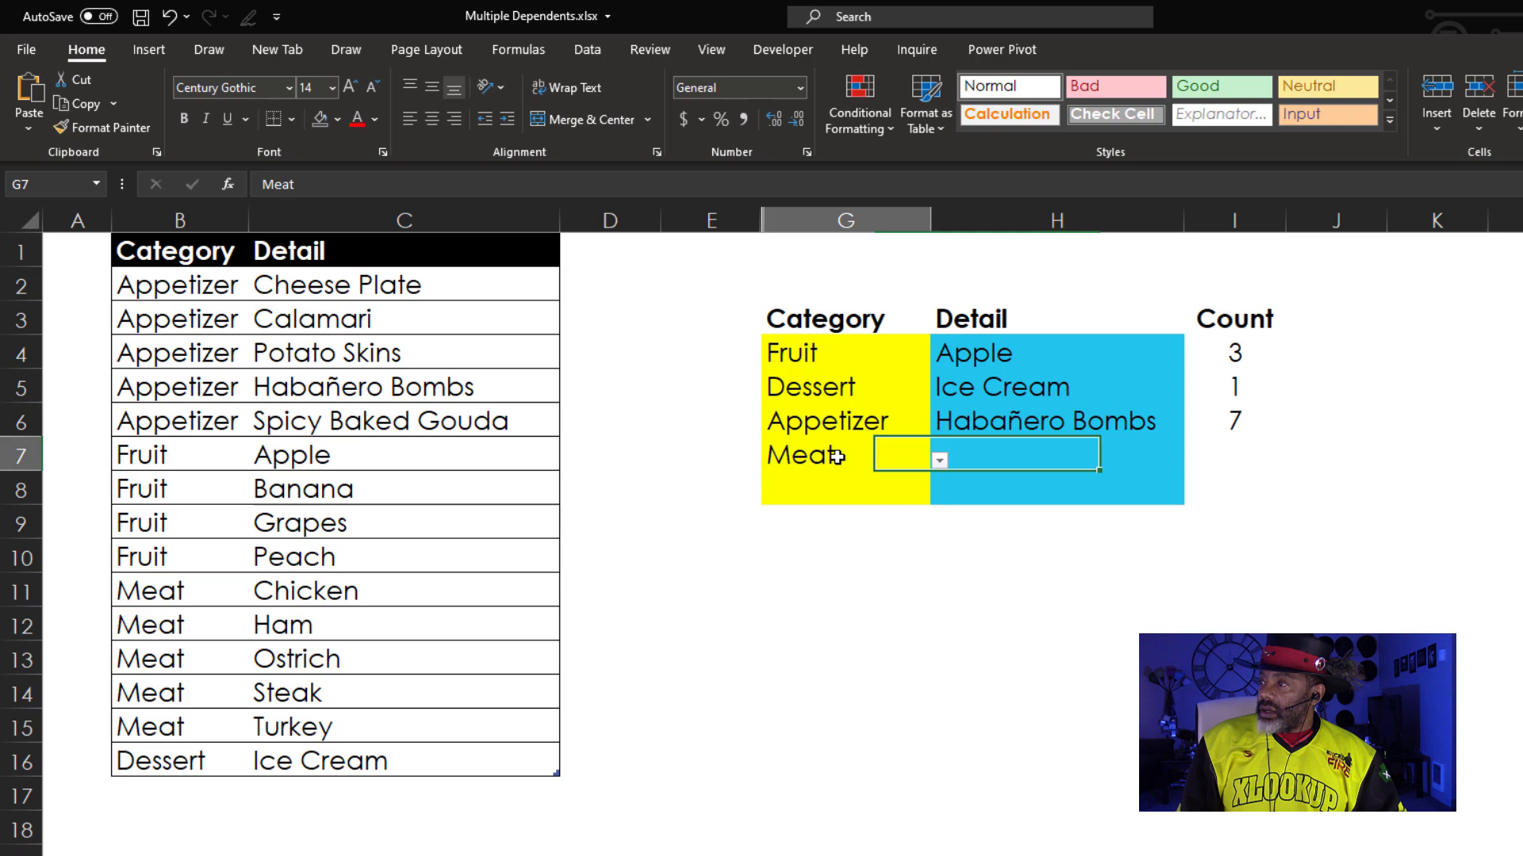
- Change the last Category from Meat to Appetizer and browse its Detail list of appetizer items
click(939, 463)
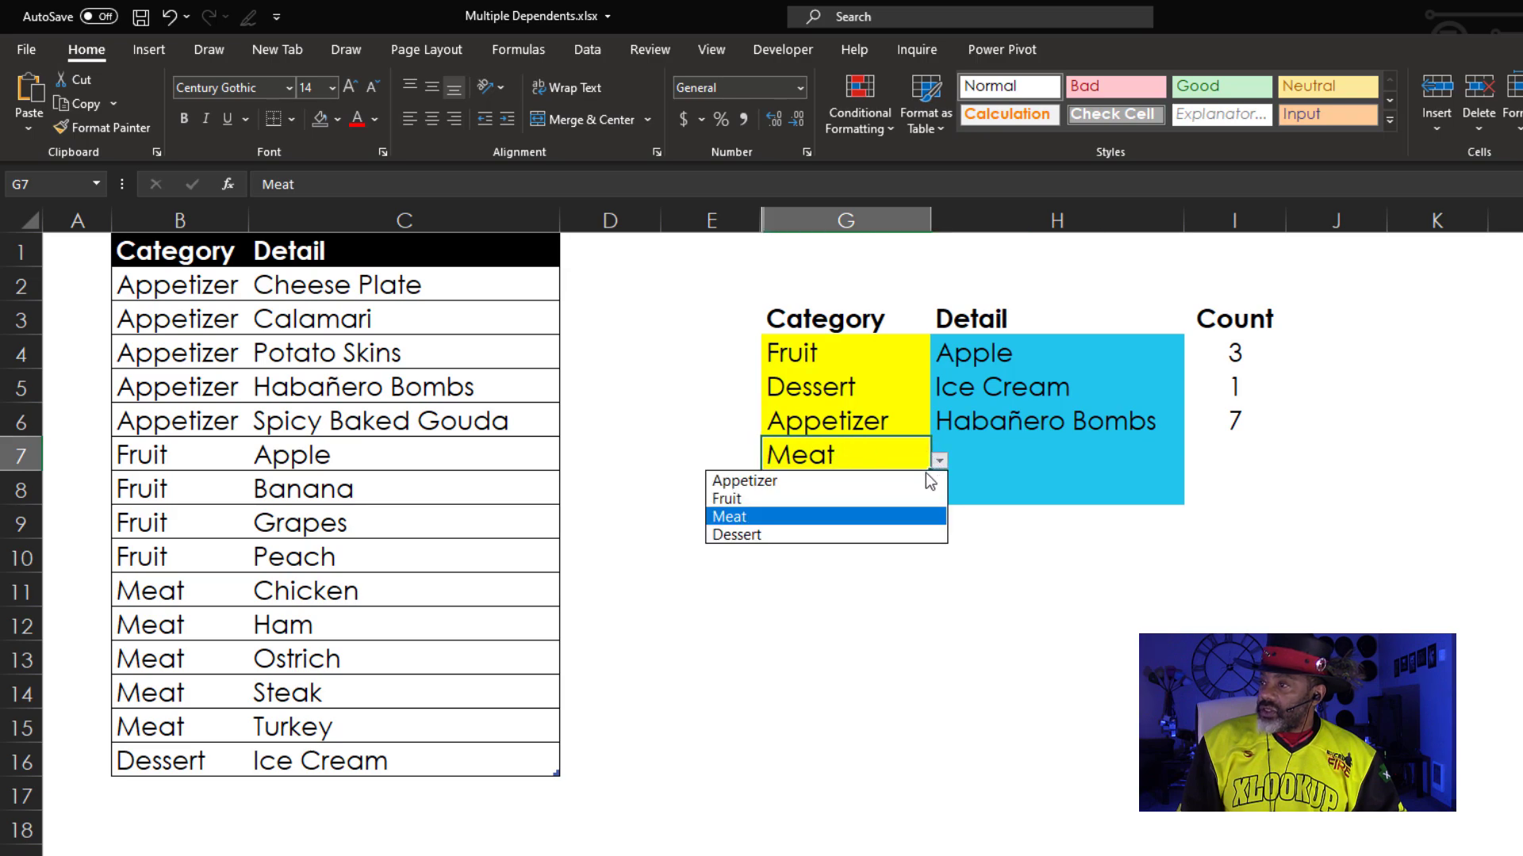
click(922, 480)
click(987, 452)
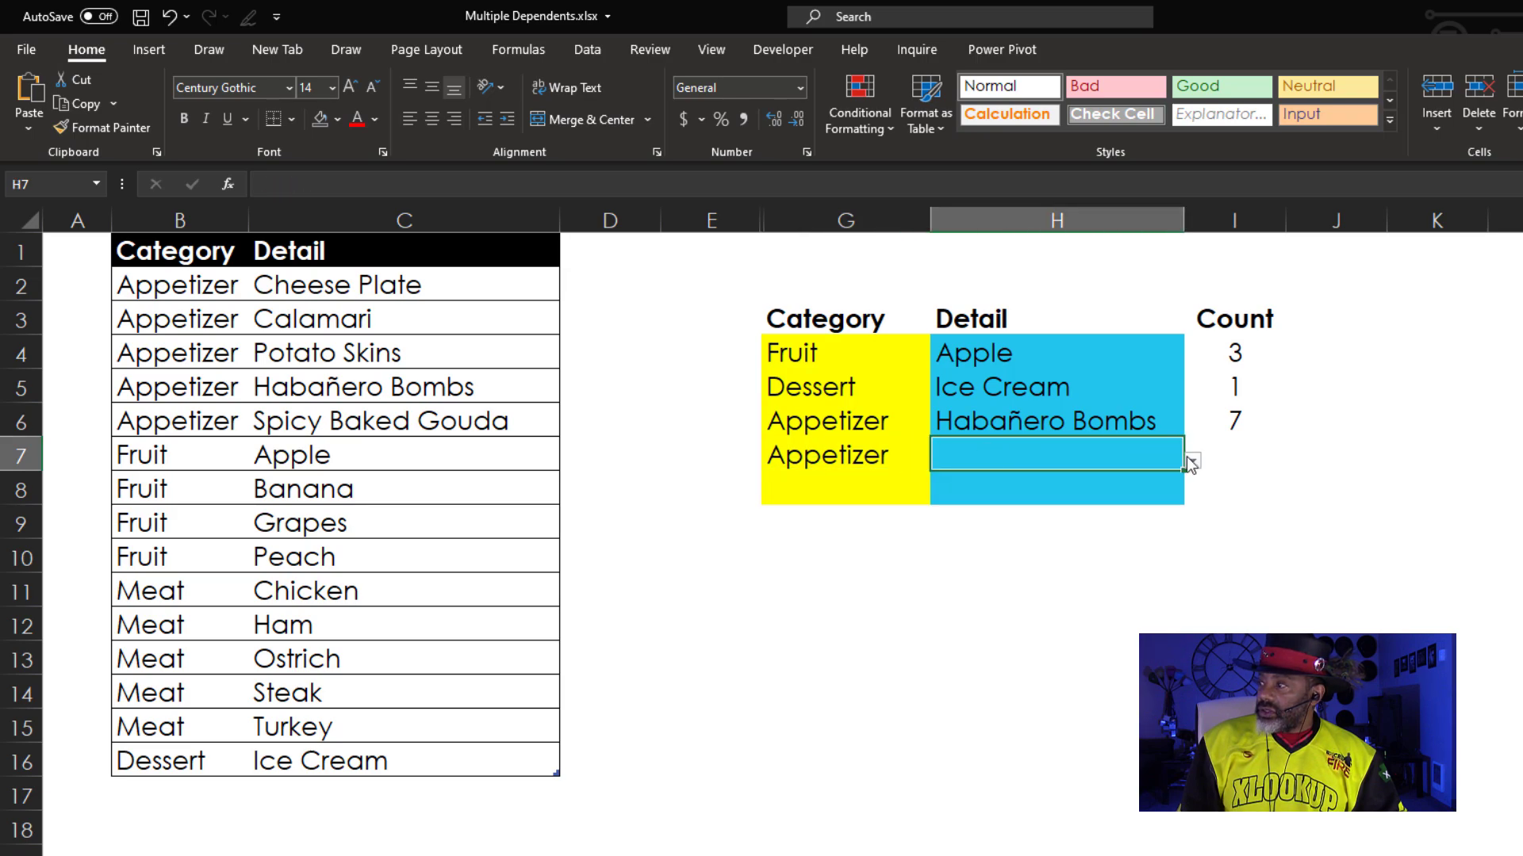
click(1192, 464)
key(Down)
key(Down)
key(Down)
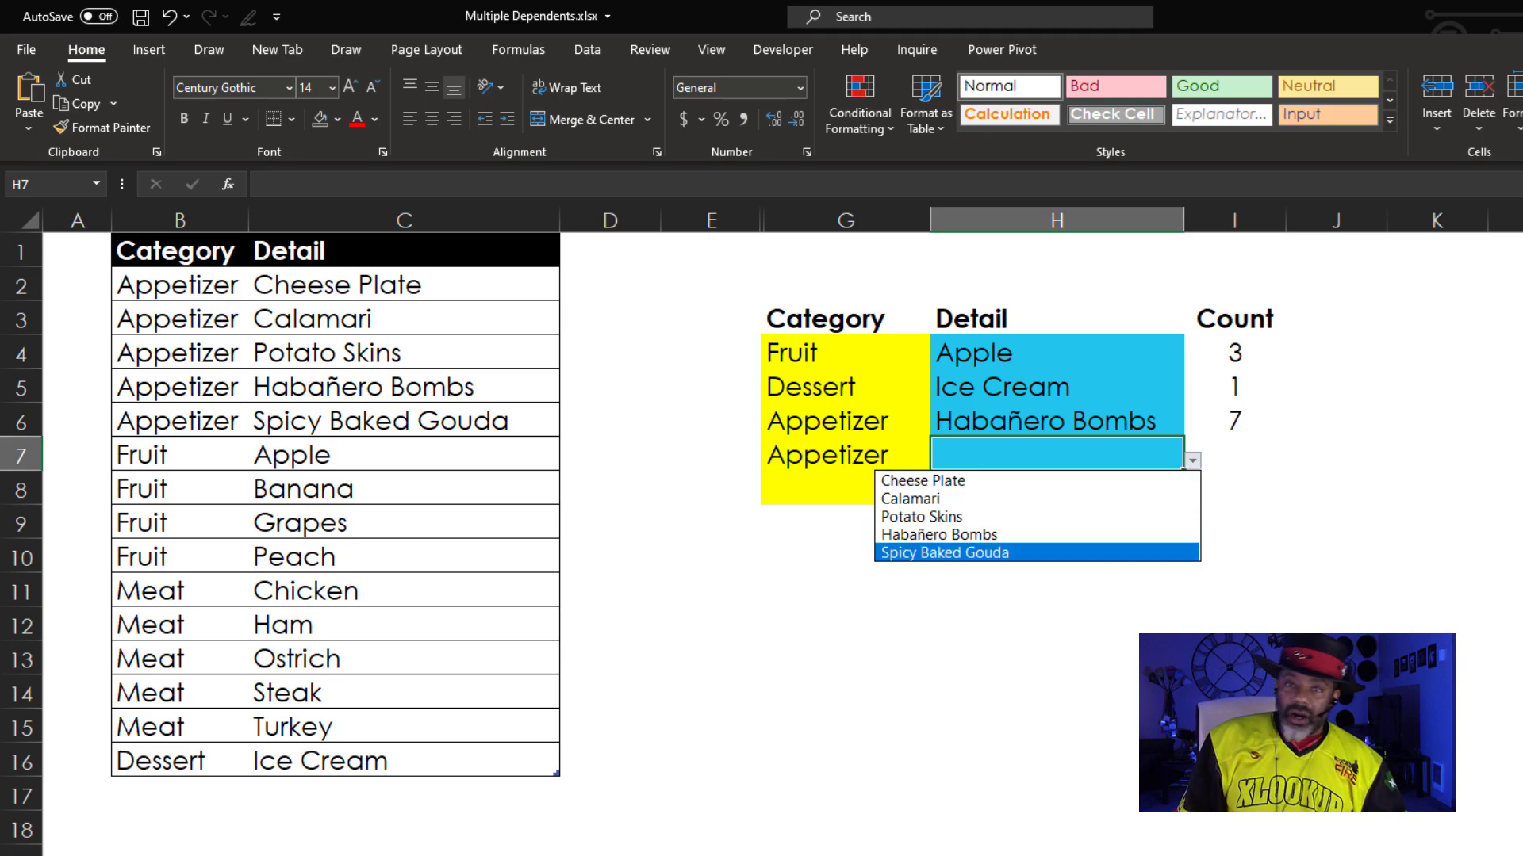
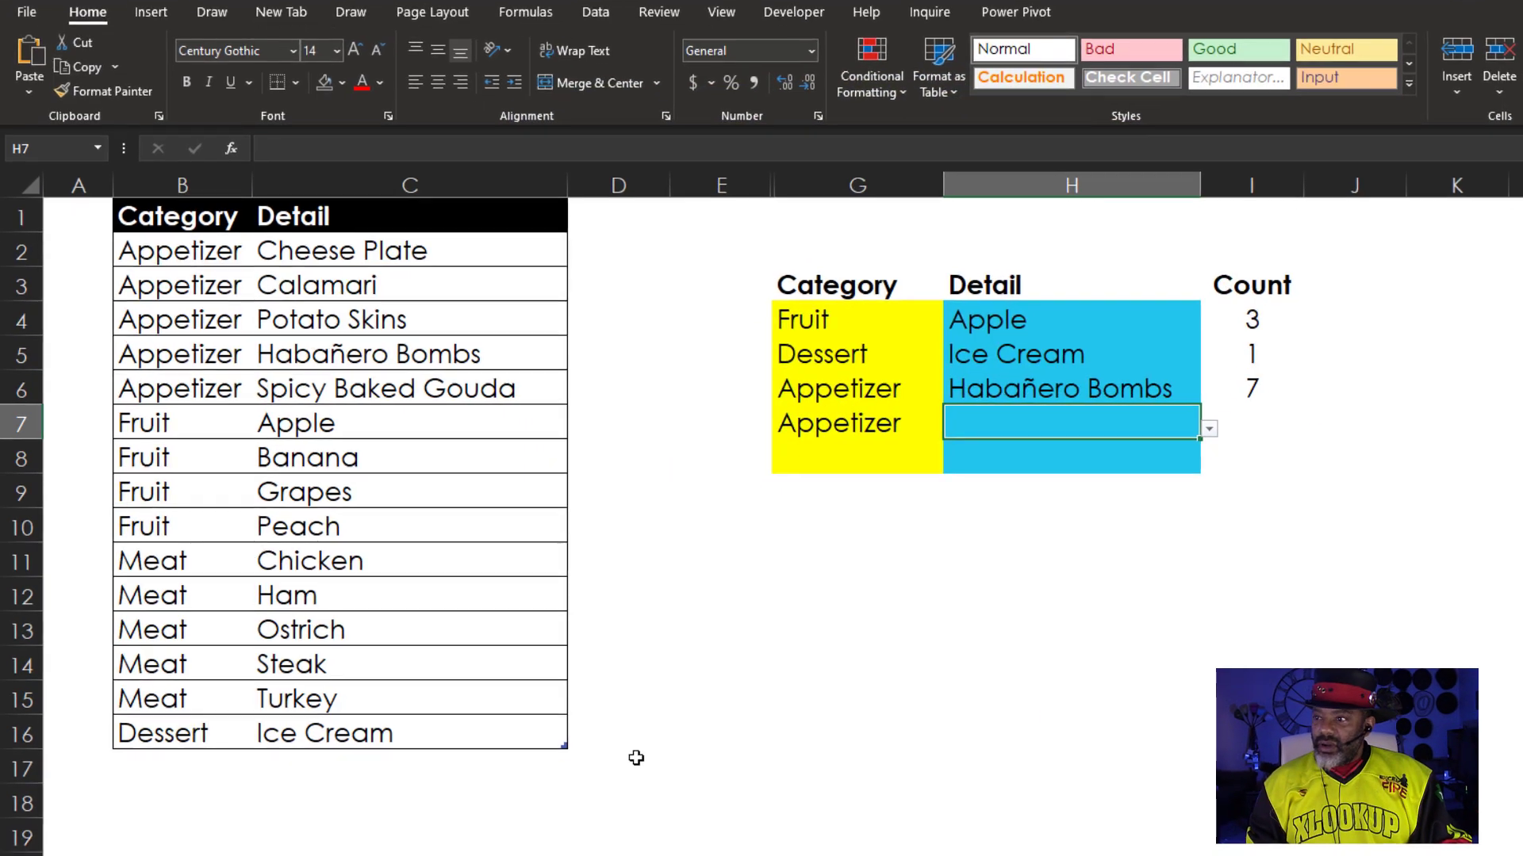
scroll(635, 758, down, 3)
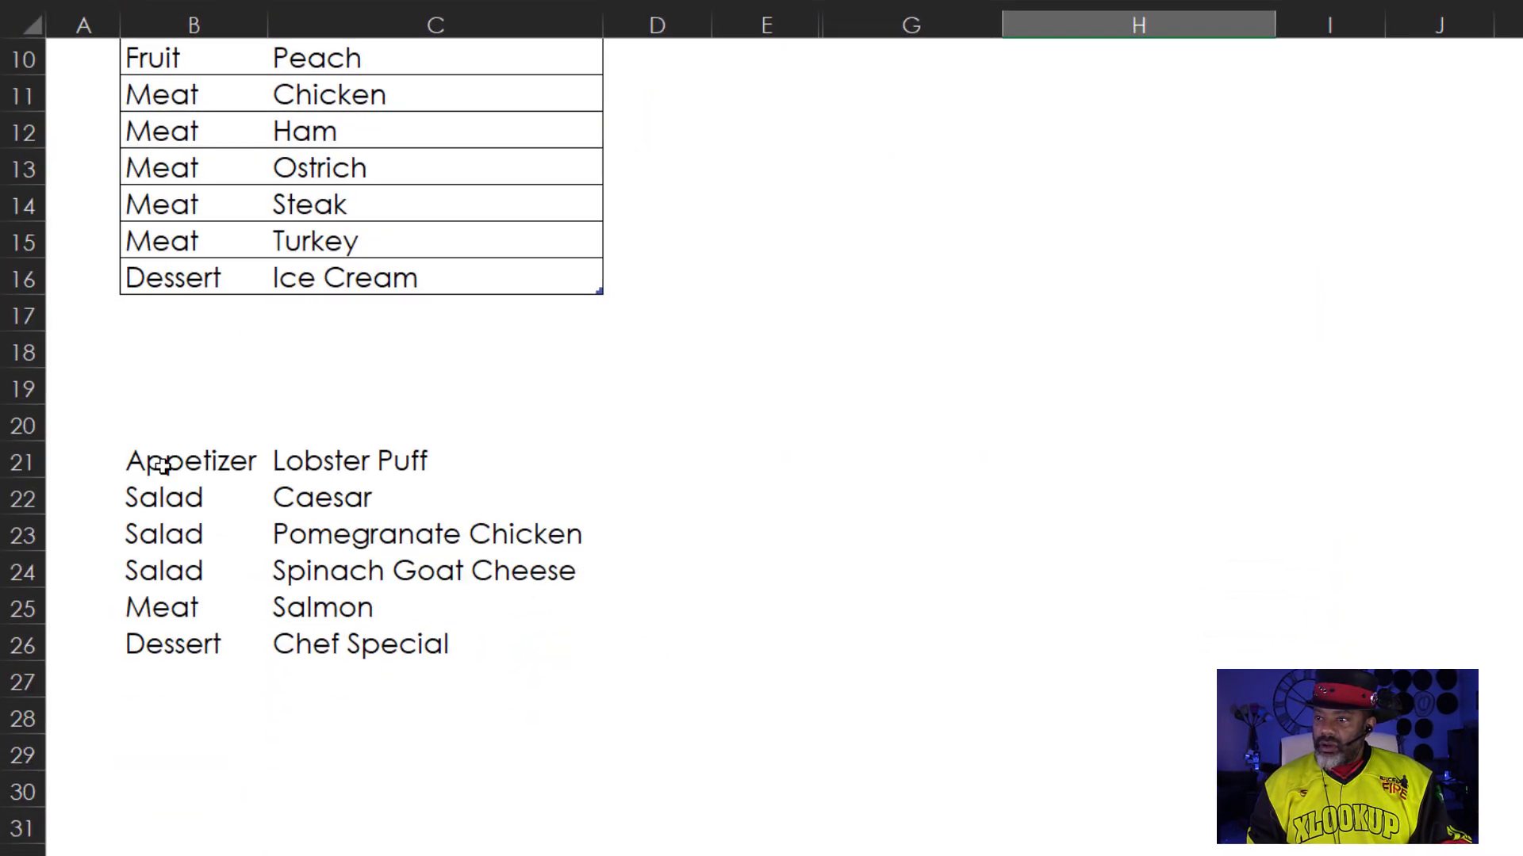
drag(164, 463, 444, 642)
scroll(873, 677, up, 3)
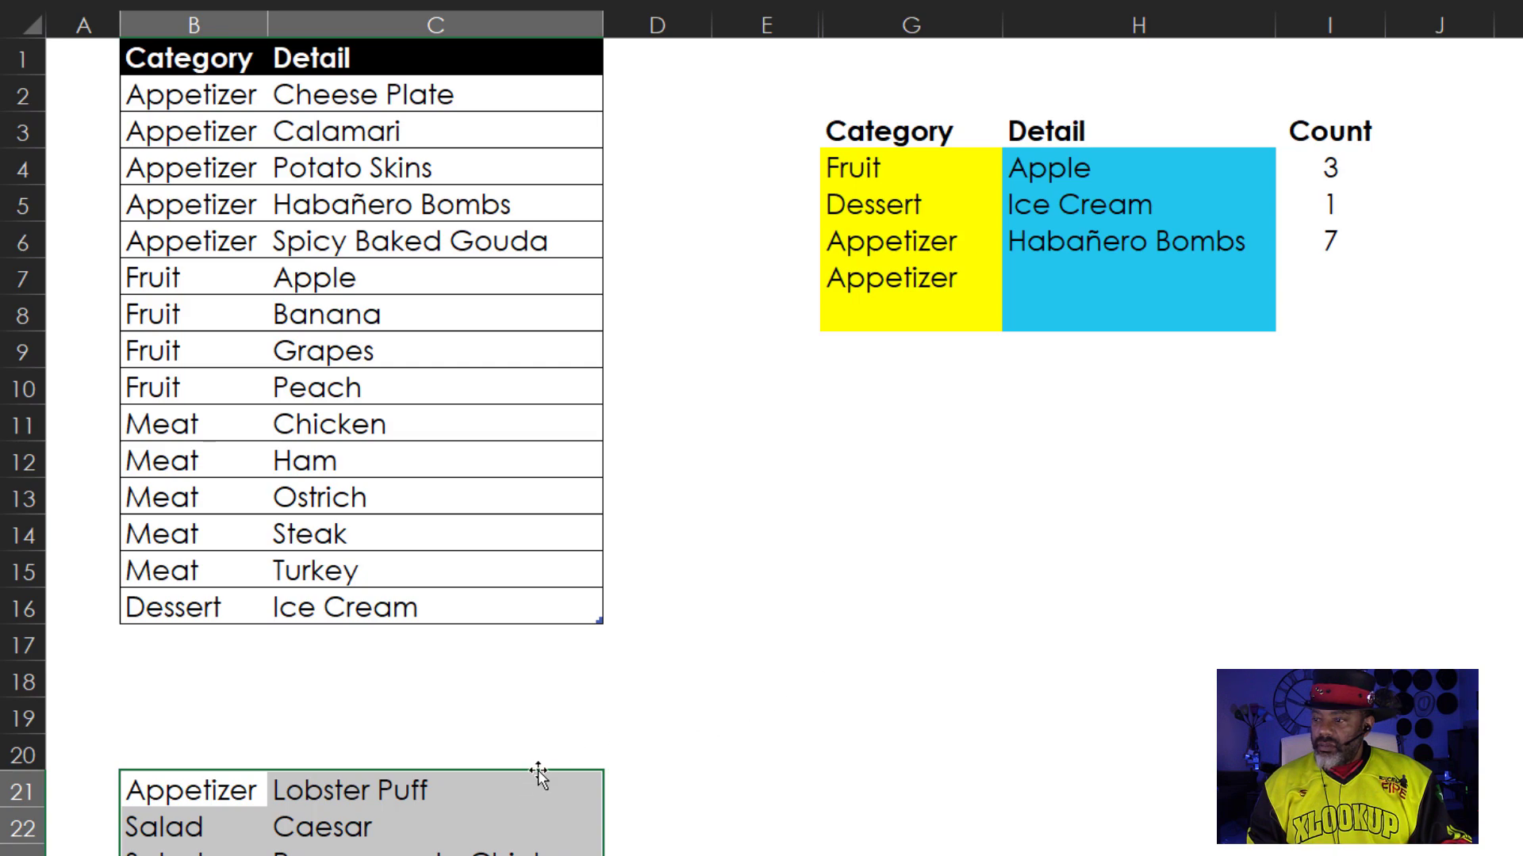
- Move the six new menu rows up so they join the bottom of the table
drag(539, 776, 539, 642)
click(762, 714)
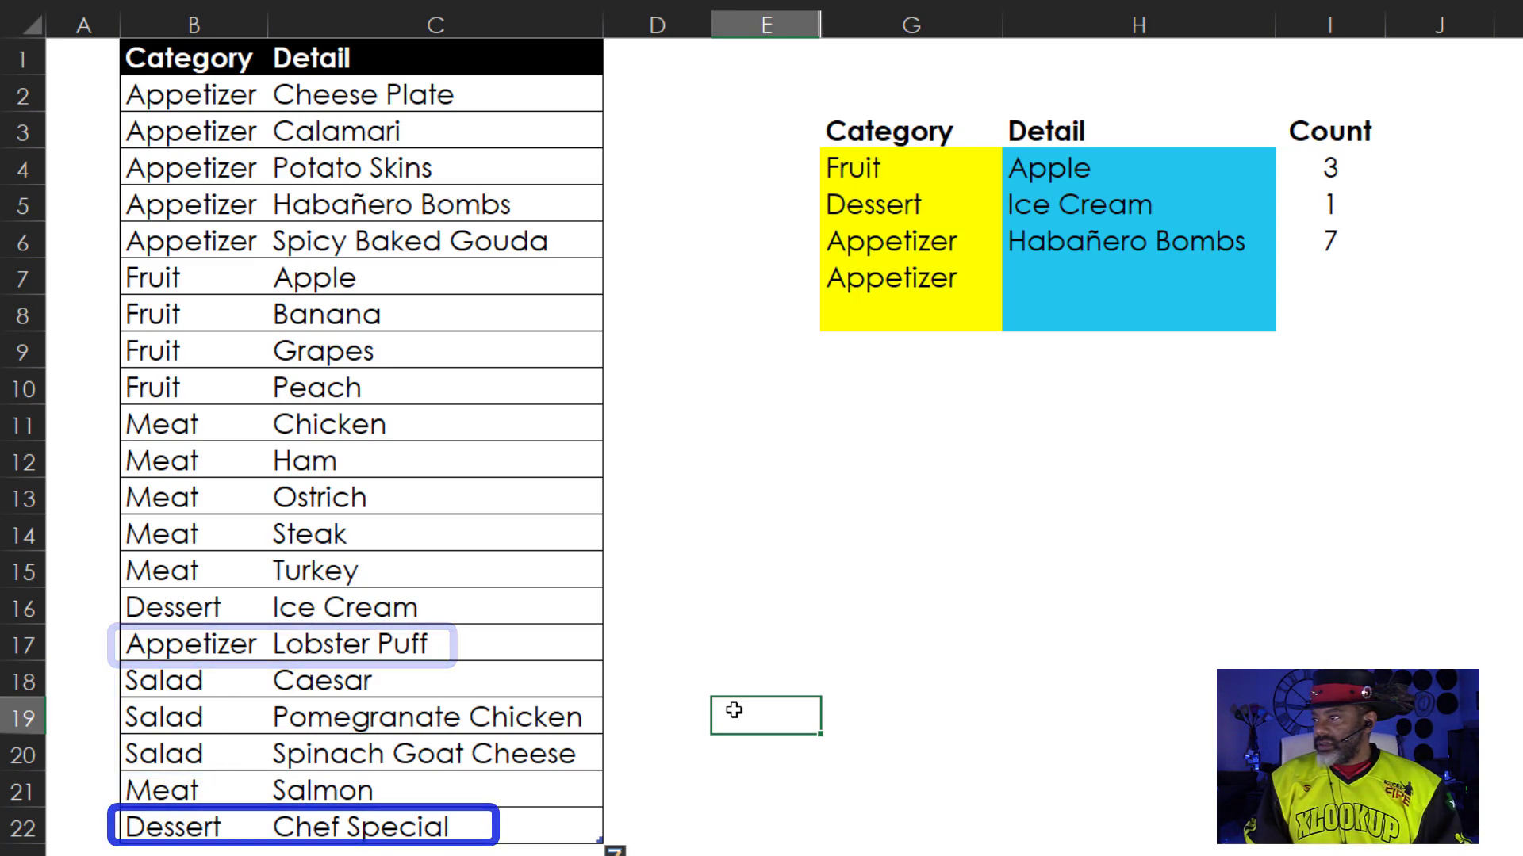
- Check that the Appetizer detail choices now include Lobster Puff
click(1167, 281)
click(1286, 286)
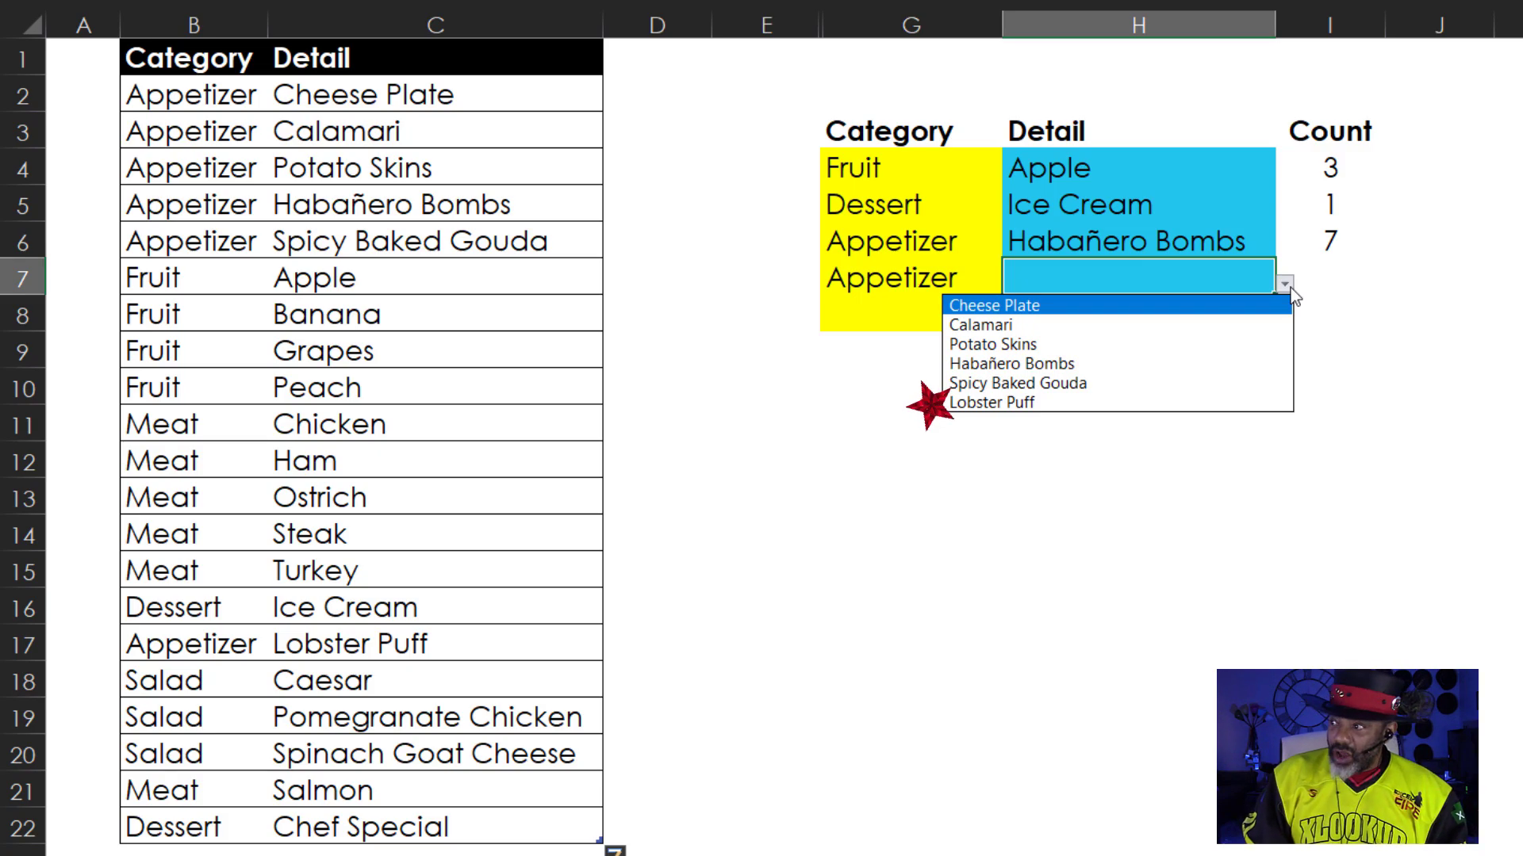
key(Escape)
- Choose Salad as the fifth category from its dropdown
click(904, 315)
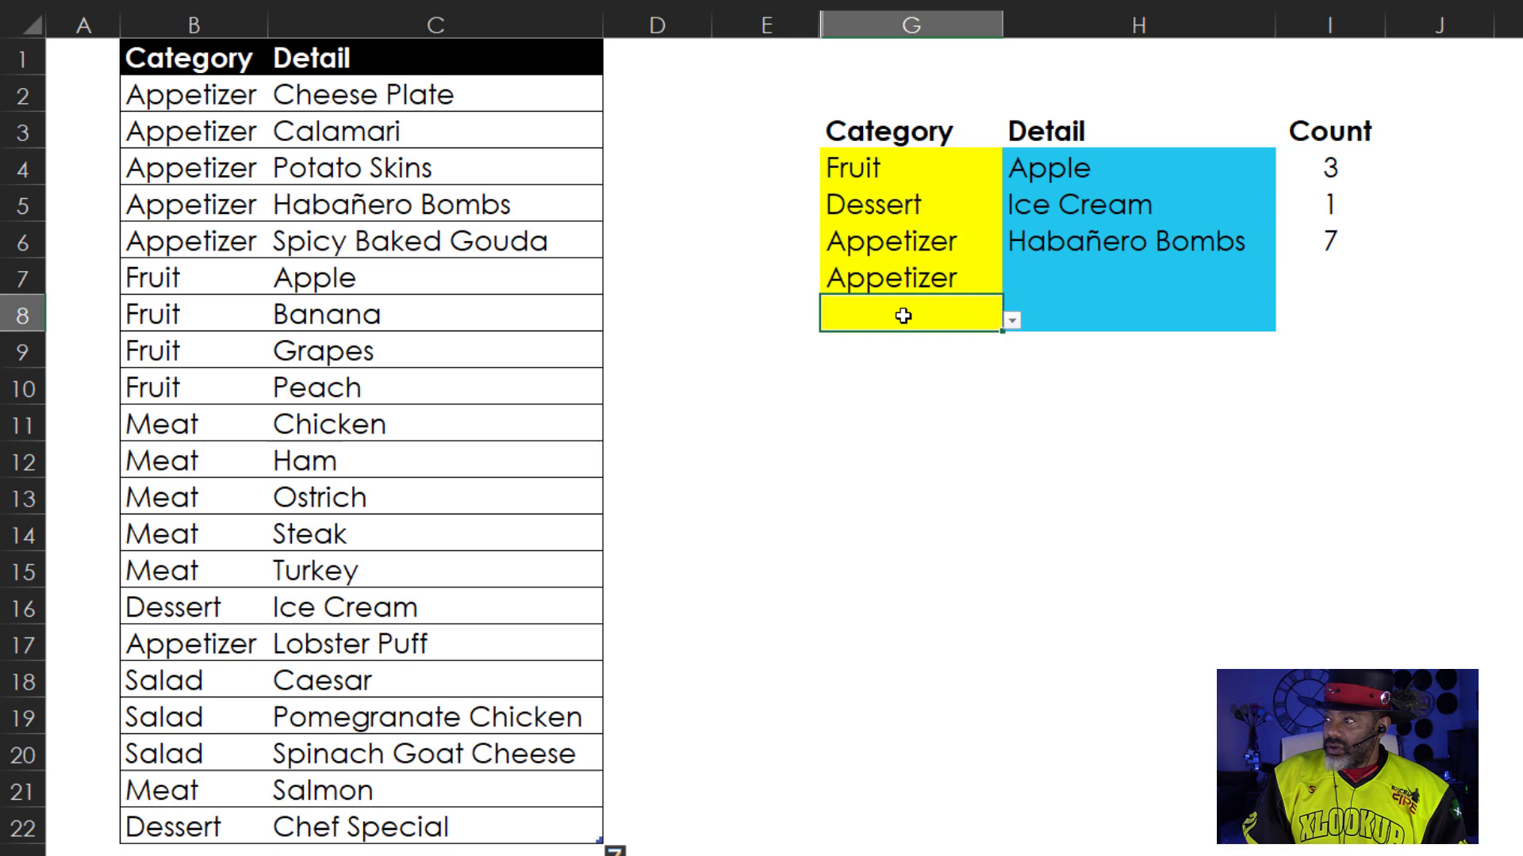
click(1012, 323)
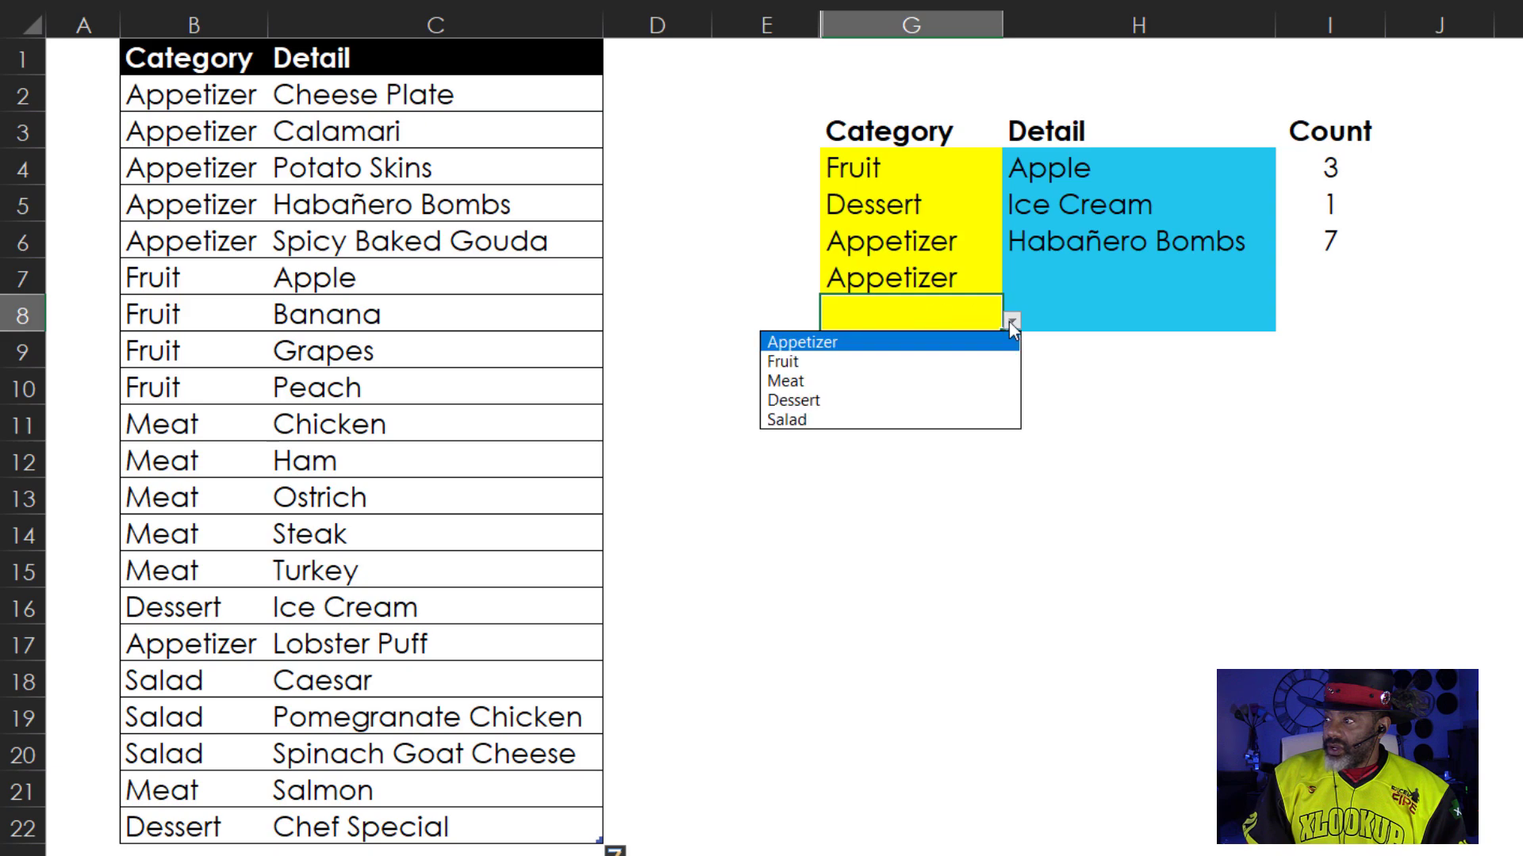
click(968, 423)
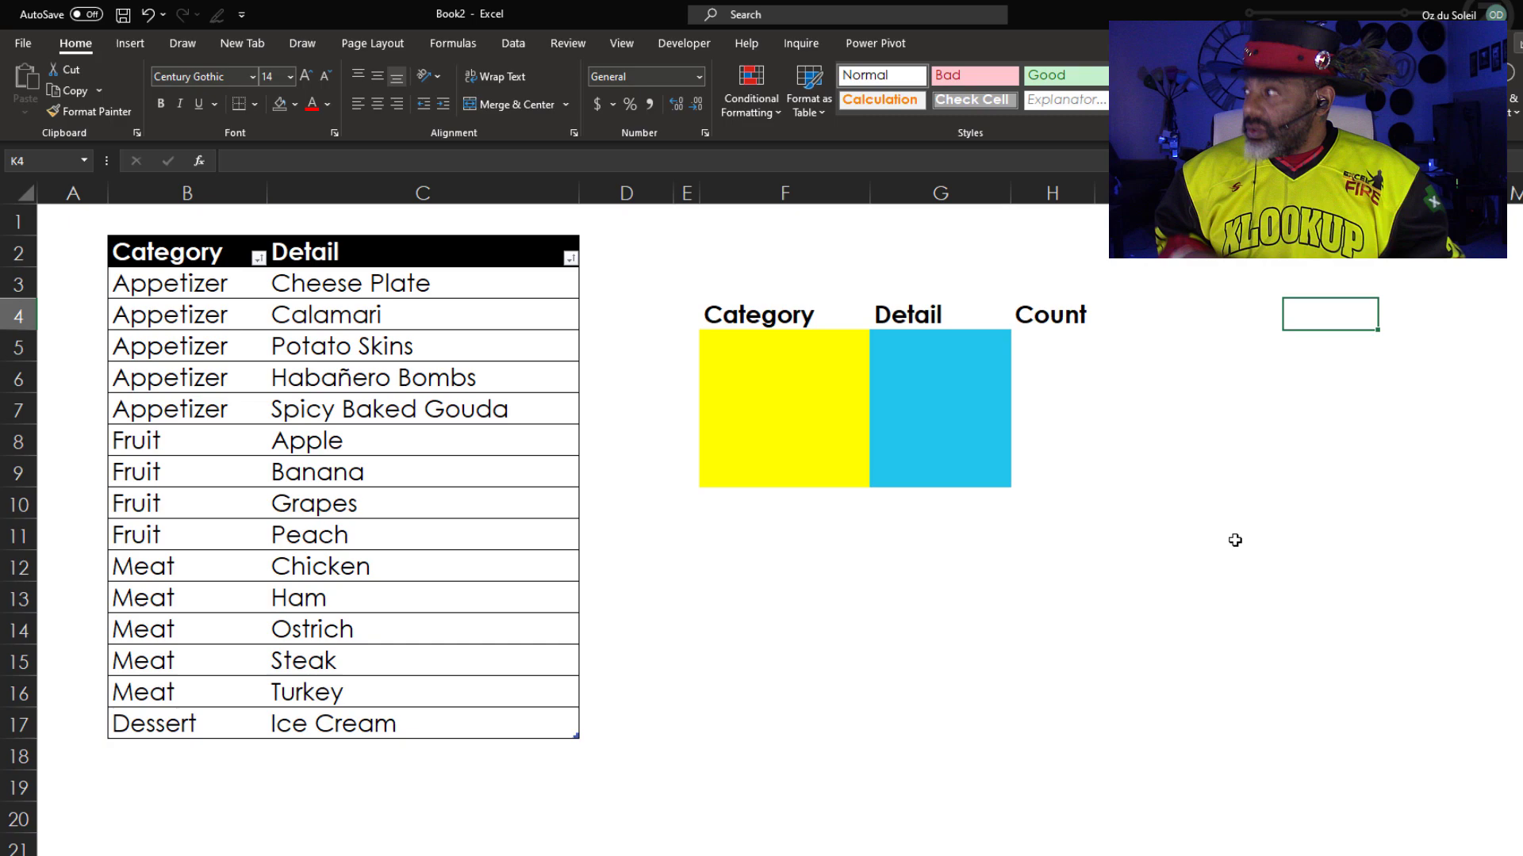
text(Category)
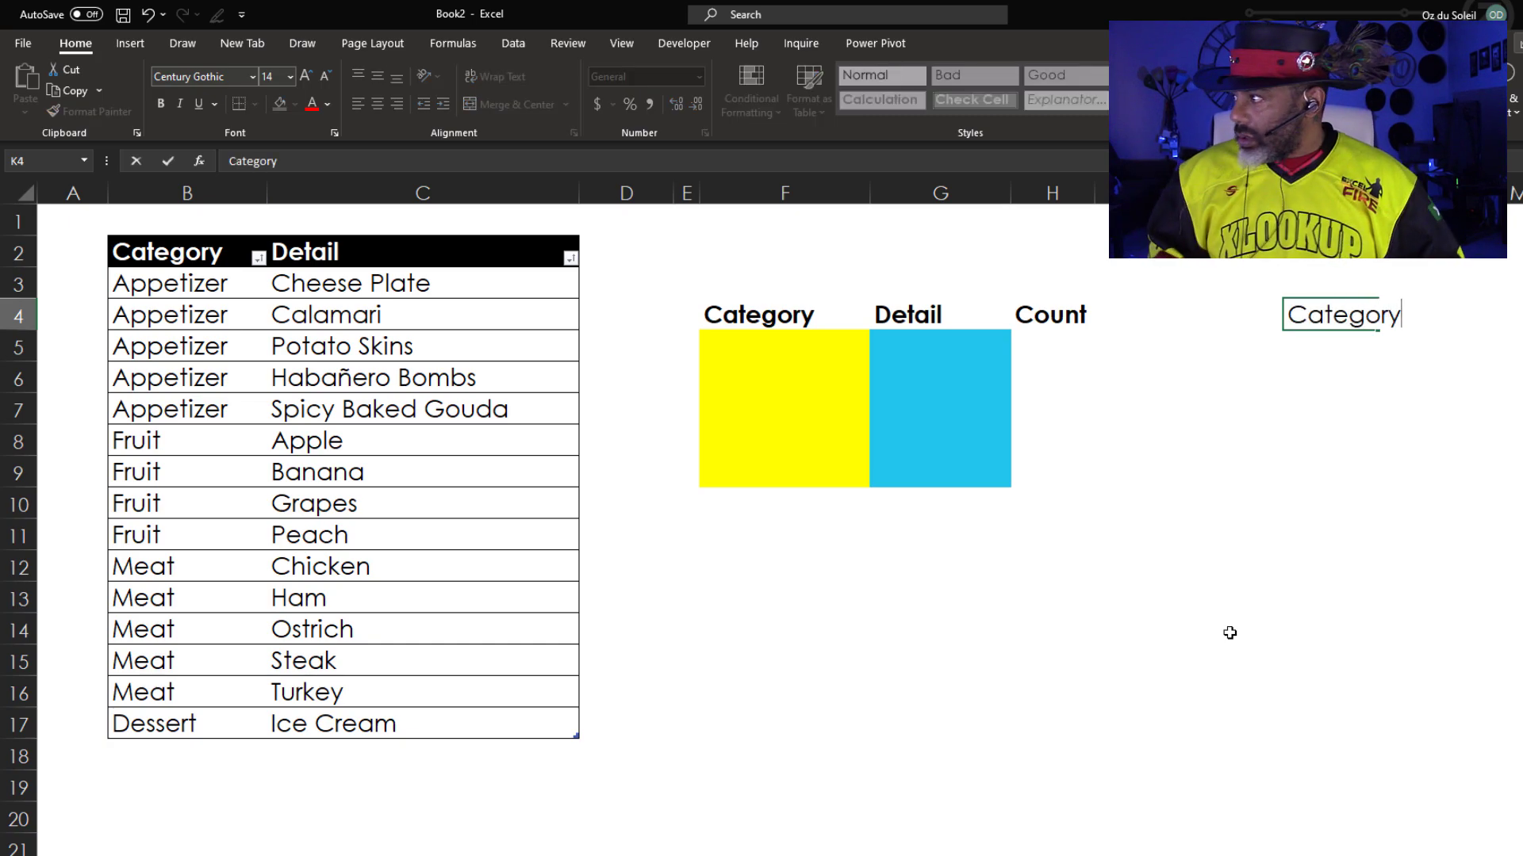
- Enter =UNIQUE(Table2[Category]) under the Category header so the unique categories spill, then select the five yellow category cells
key(ctrl+Return)
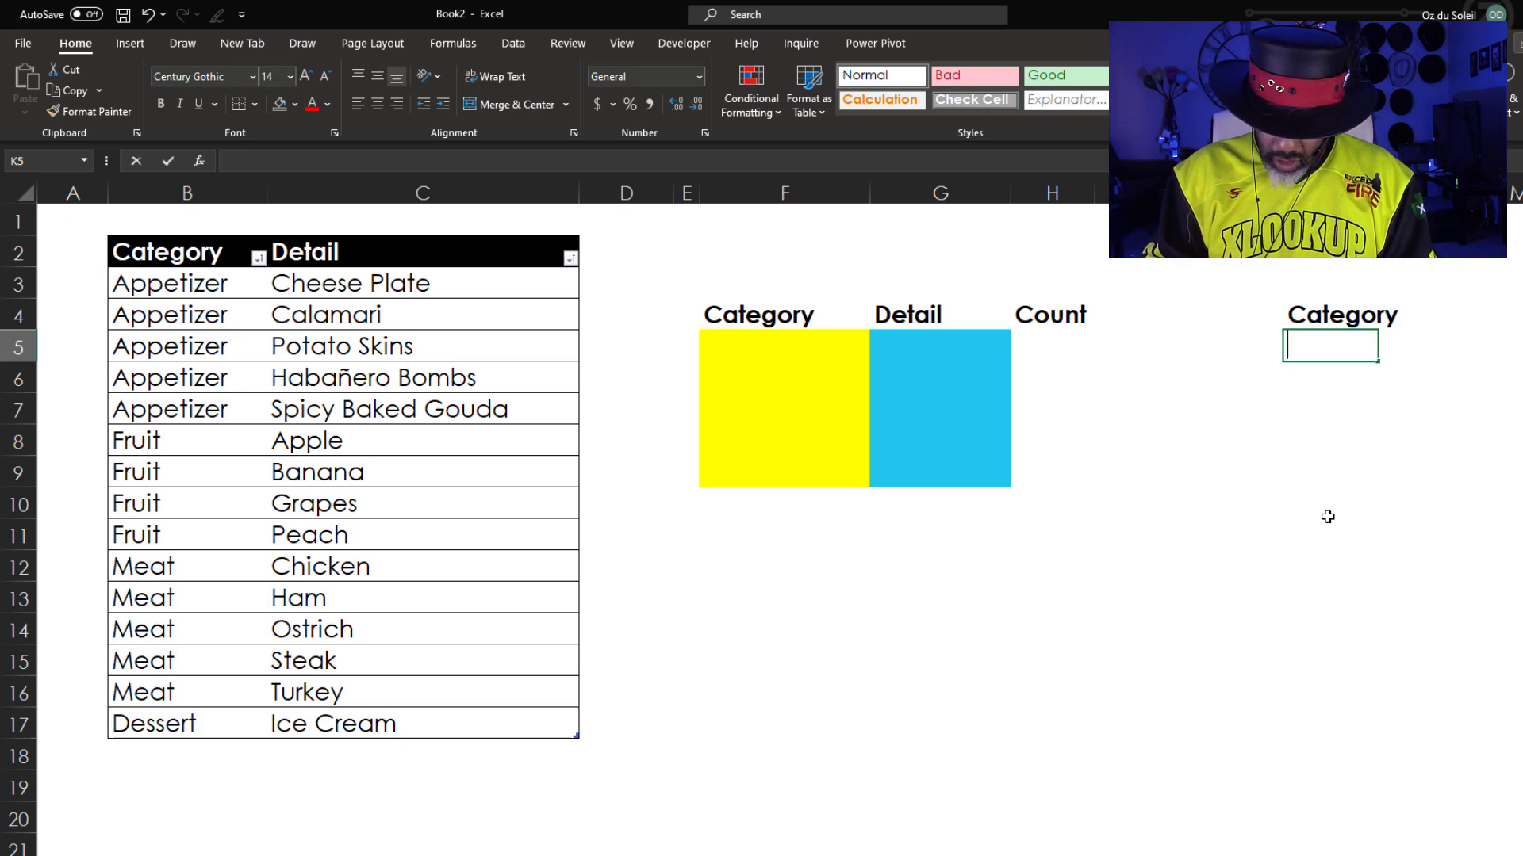
text(=U)
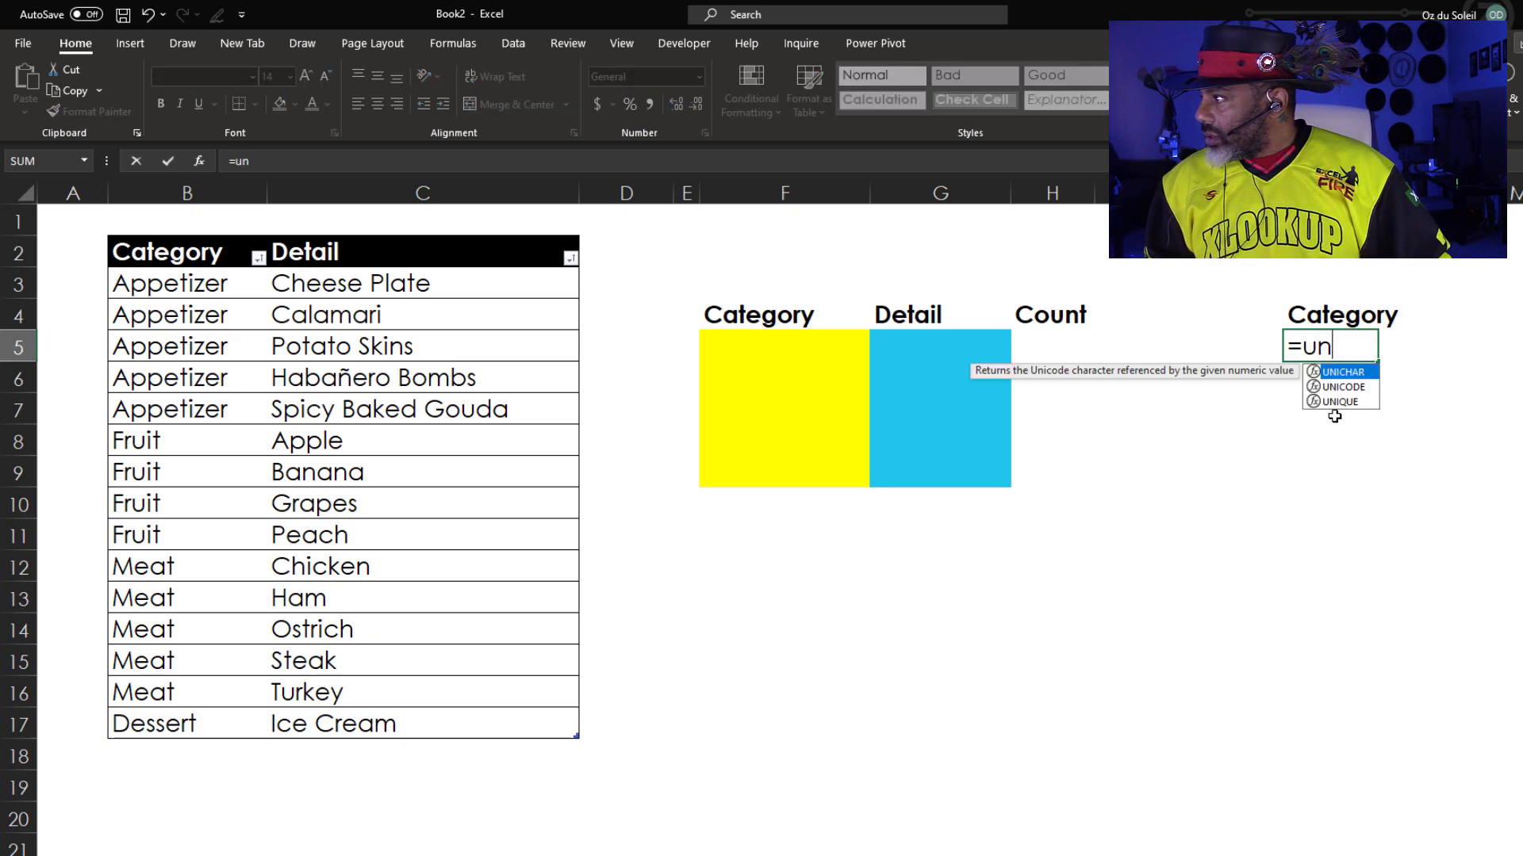
double_click(1335, 403)
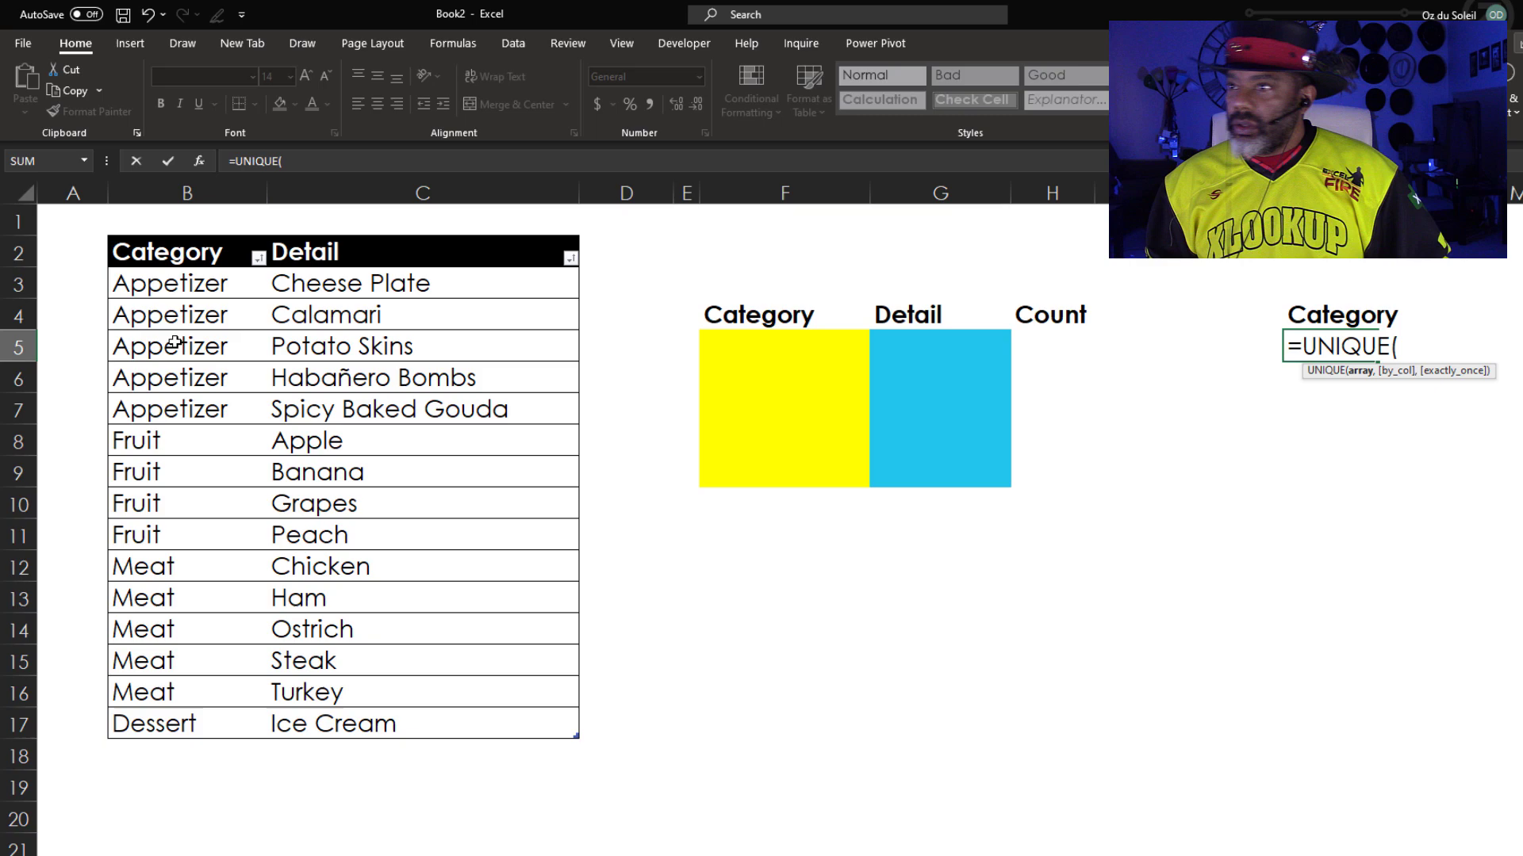
drag(170, 283, 154, 724)
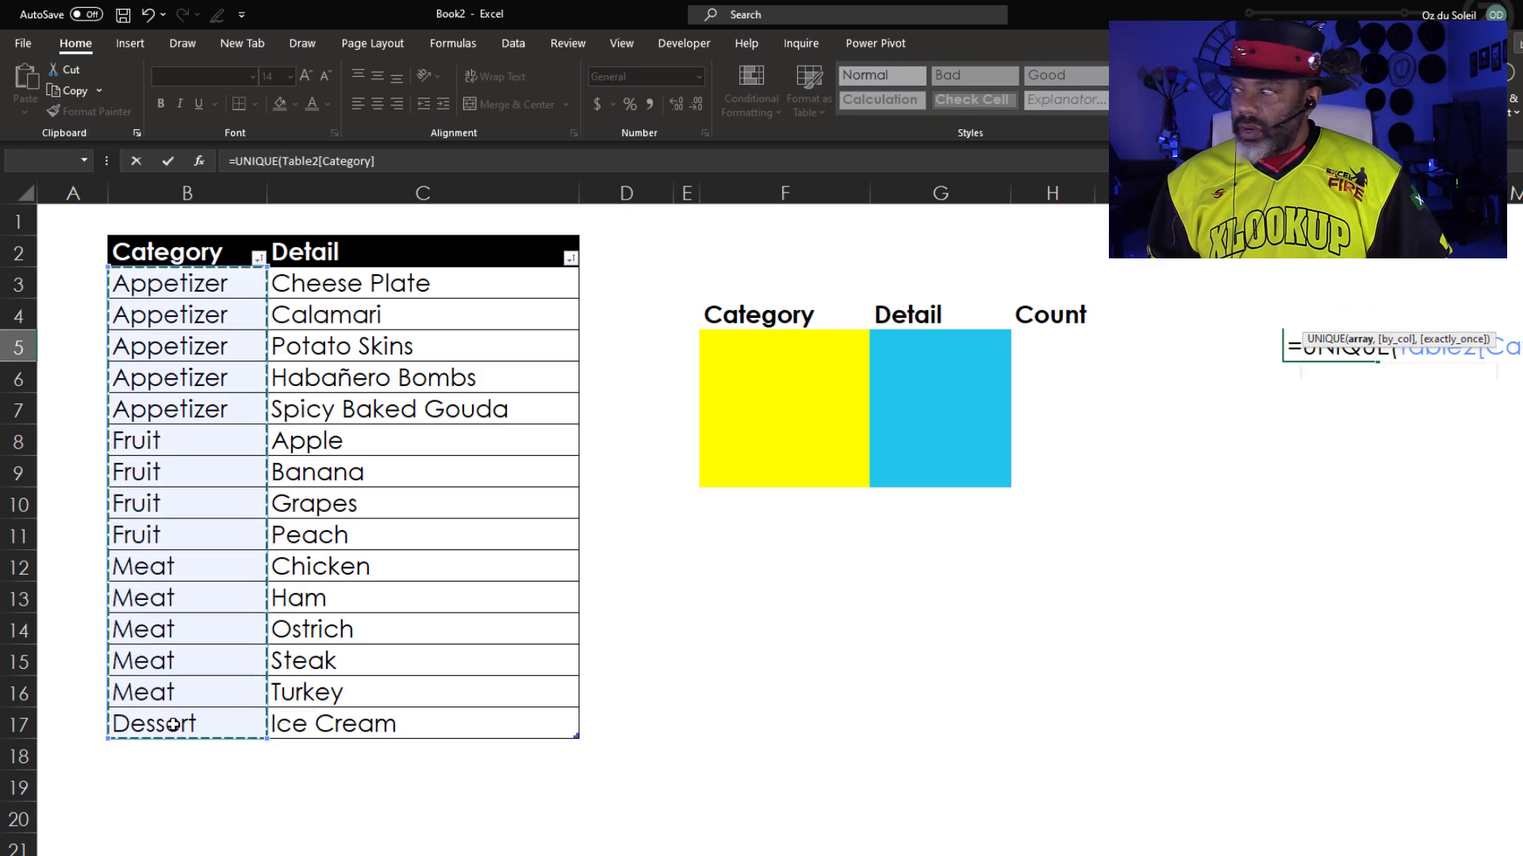
key(Return)
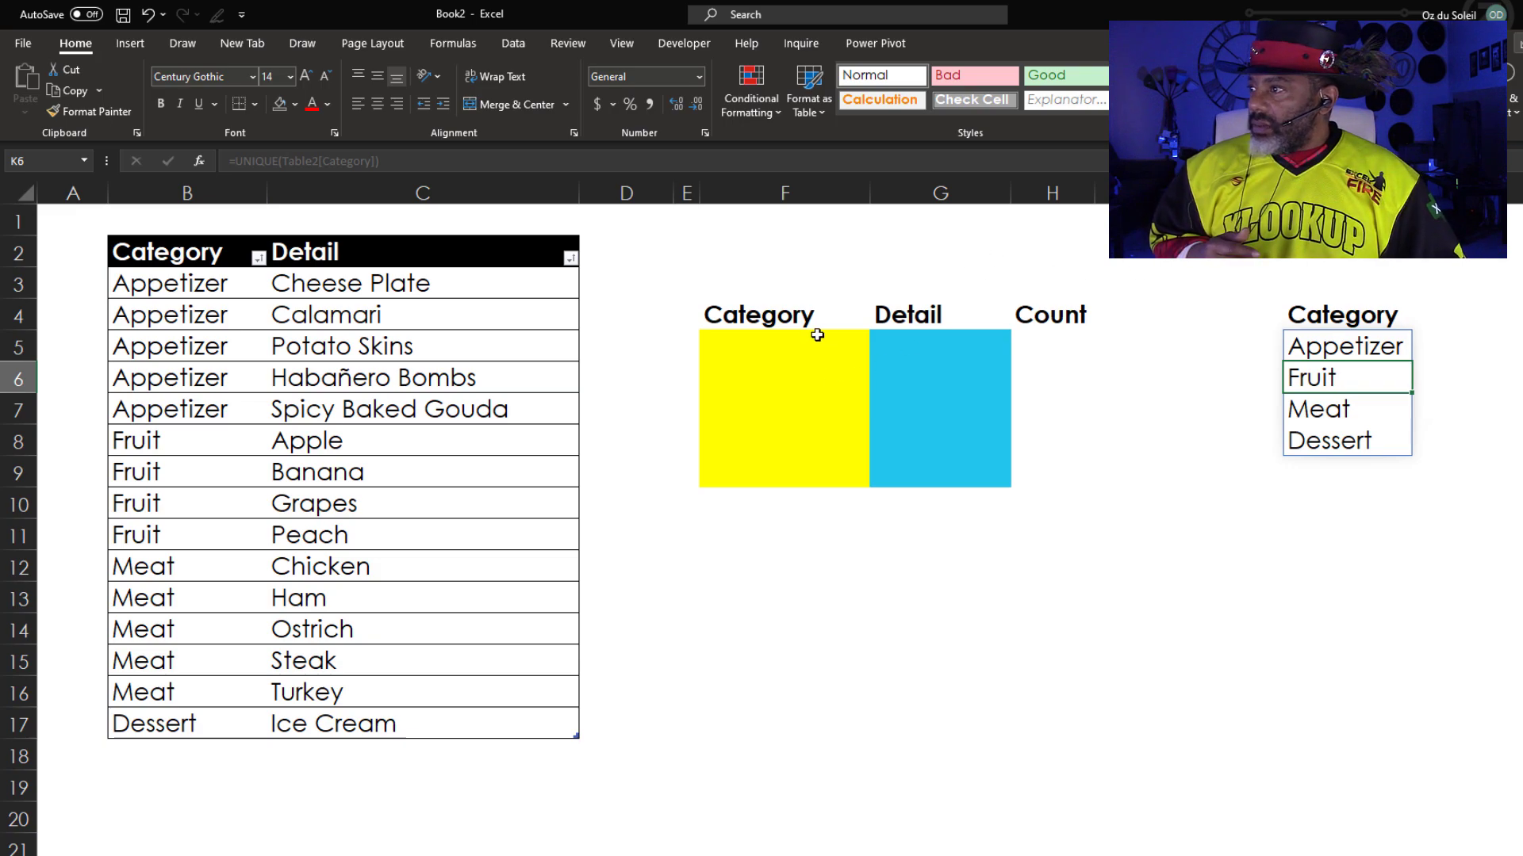
drag(818, 346, 807, 472)
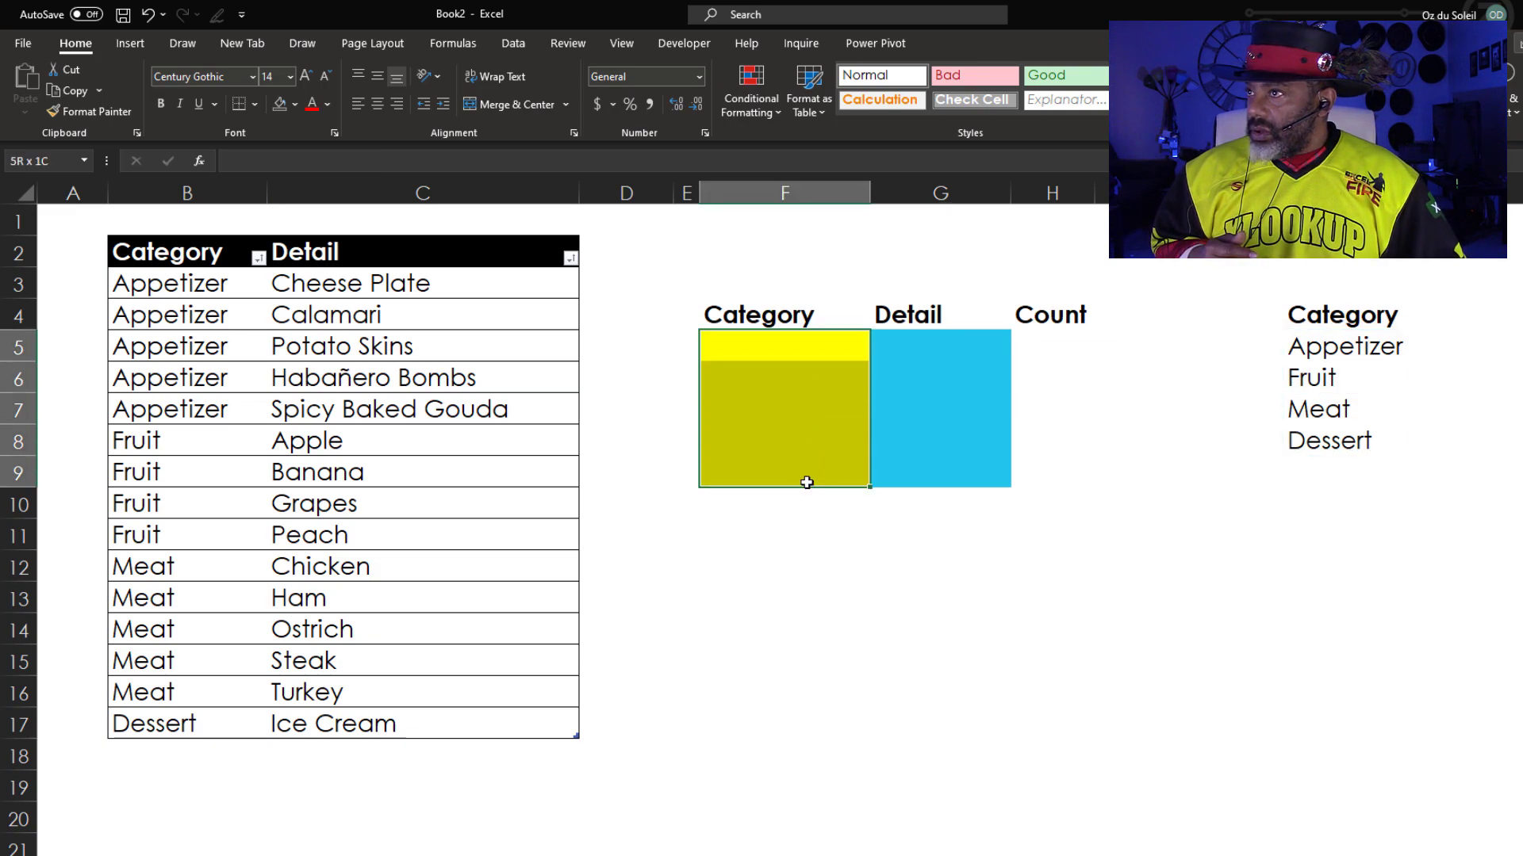
- Apply list validation with source =$K$5# to the five Category cells
click(514, 43)
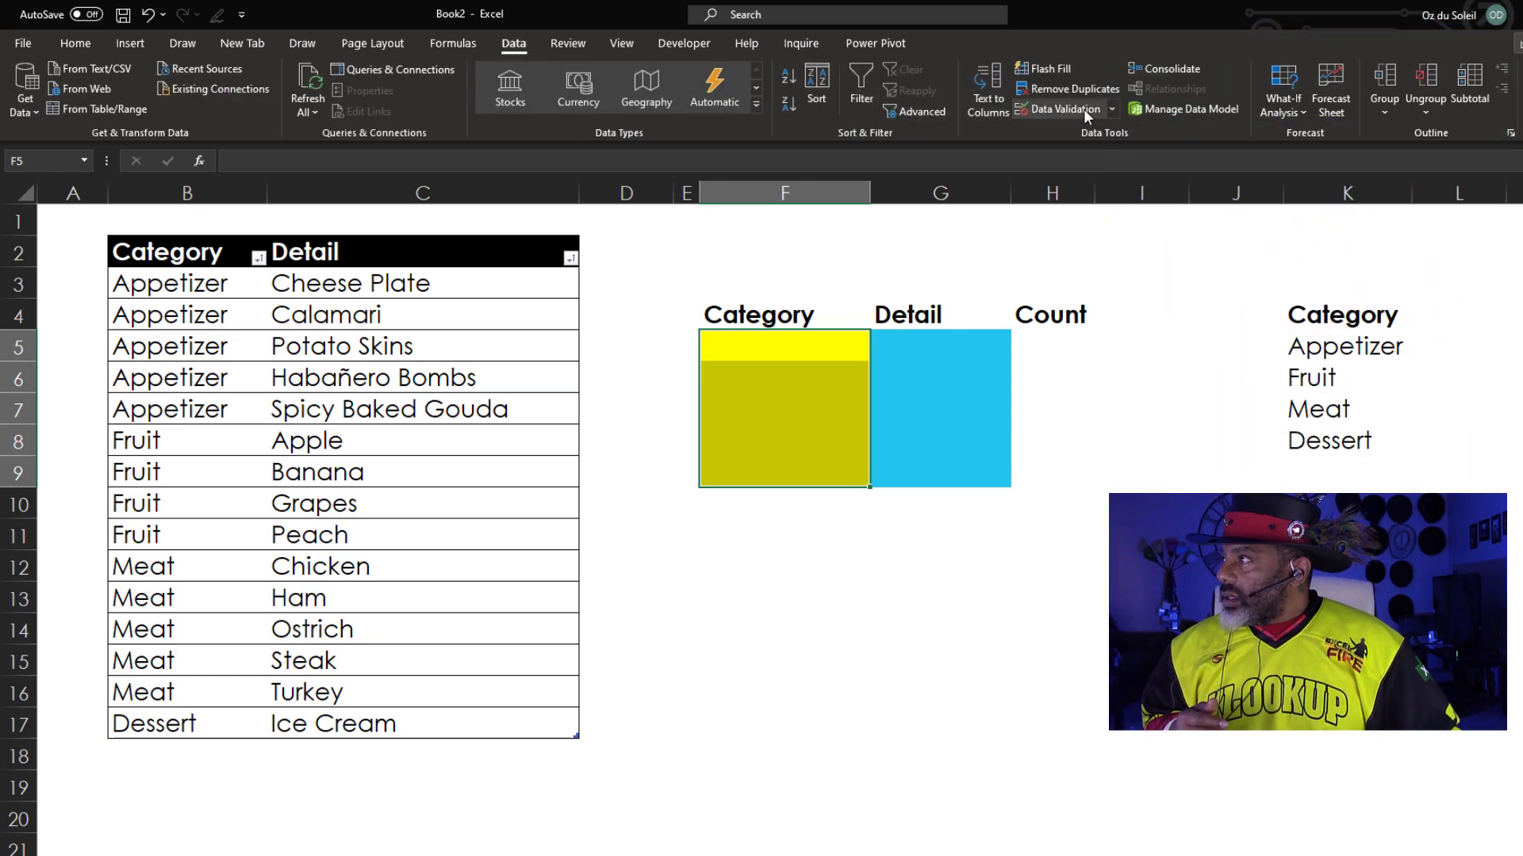
click(1065, 110)
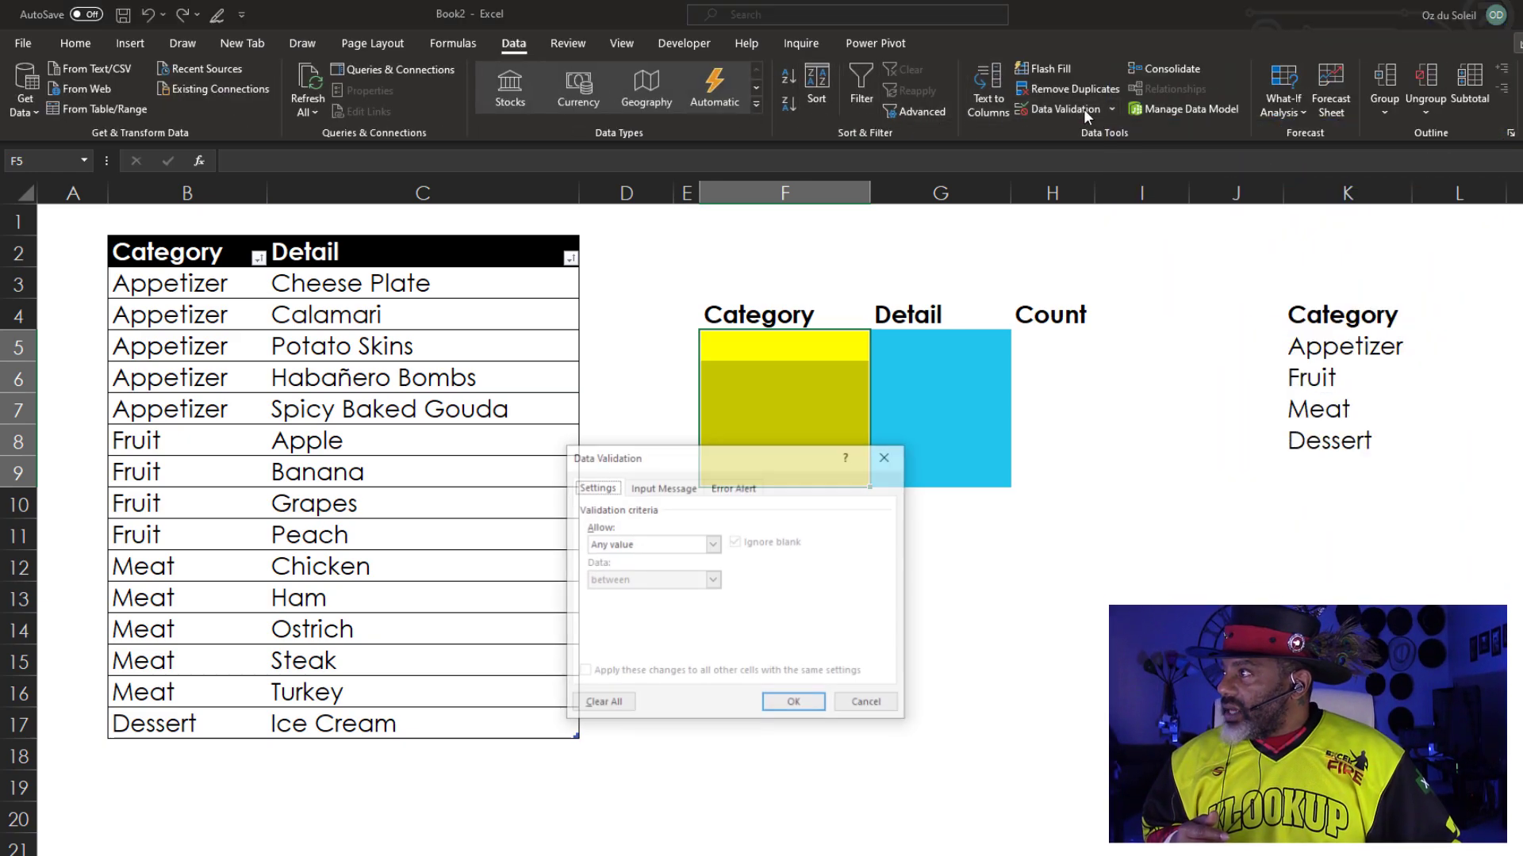
click(713, 545)
click(699, 598)
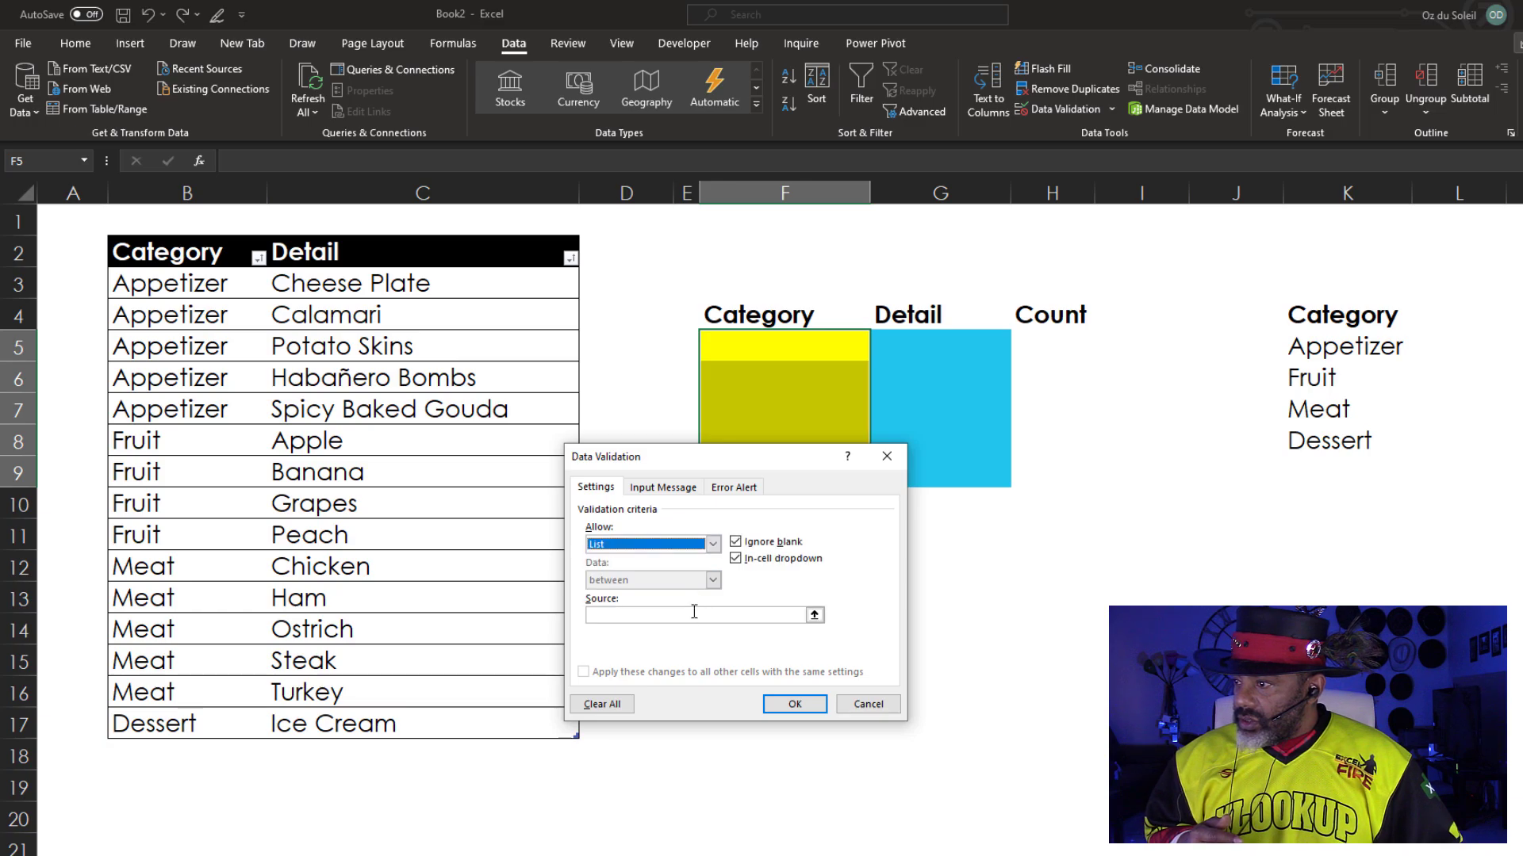
click(694, 615)
text(=)
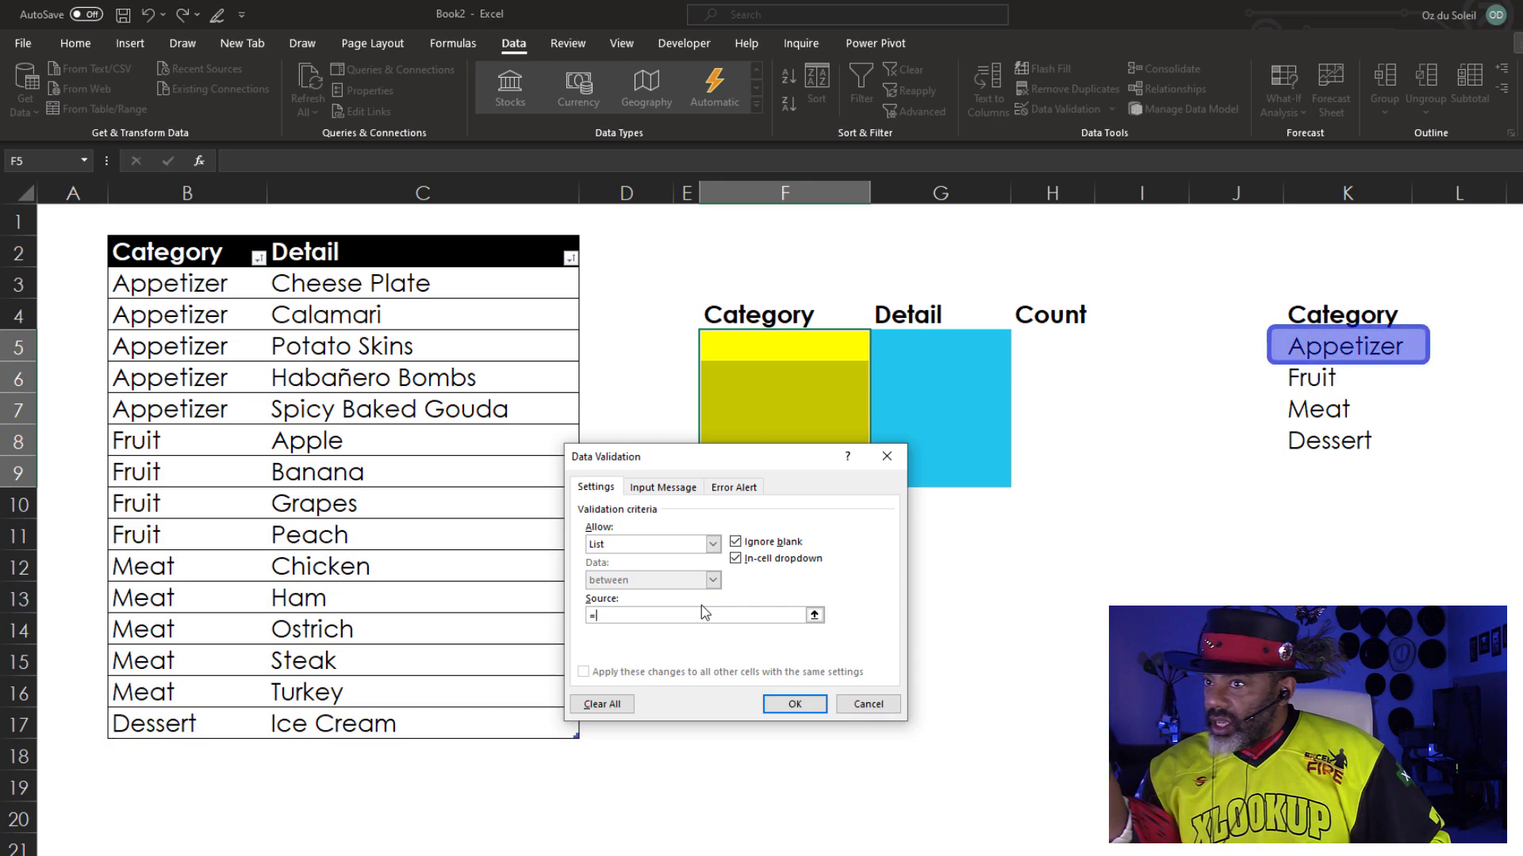
key(BackSpace)
text($K$5#)
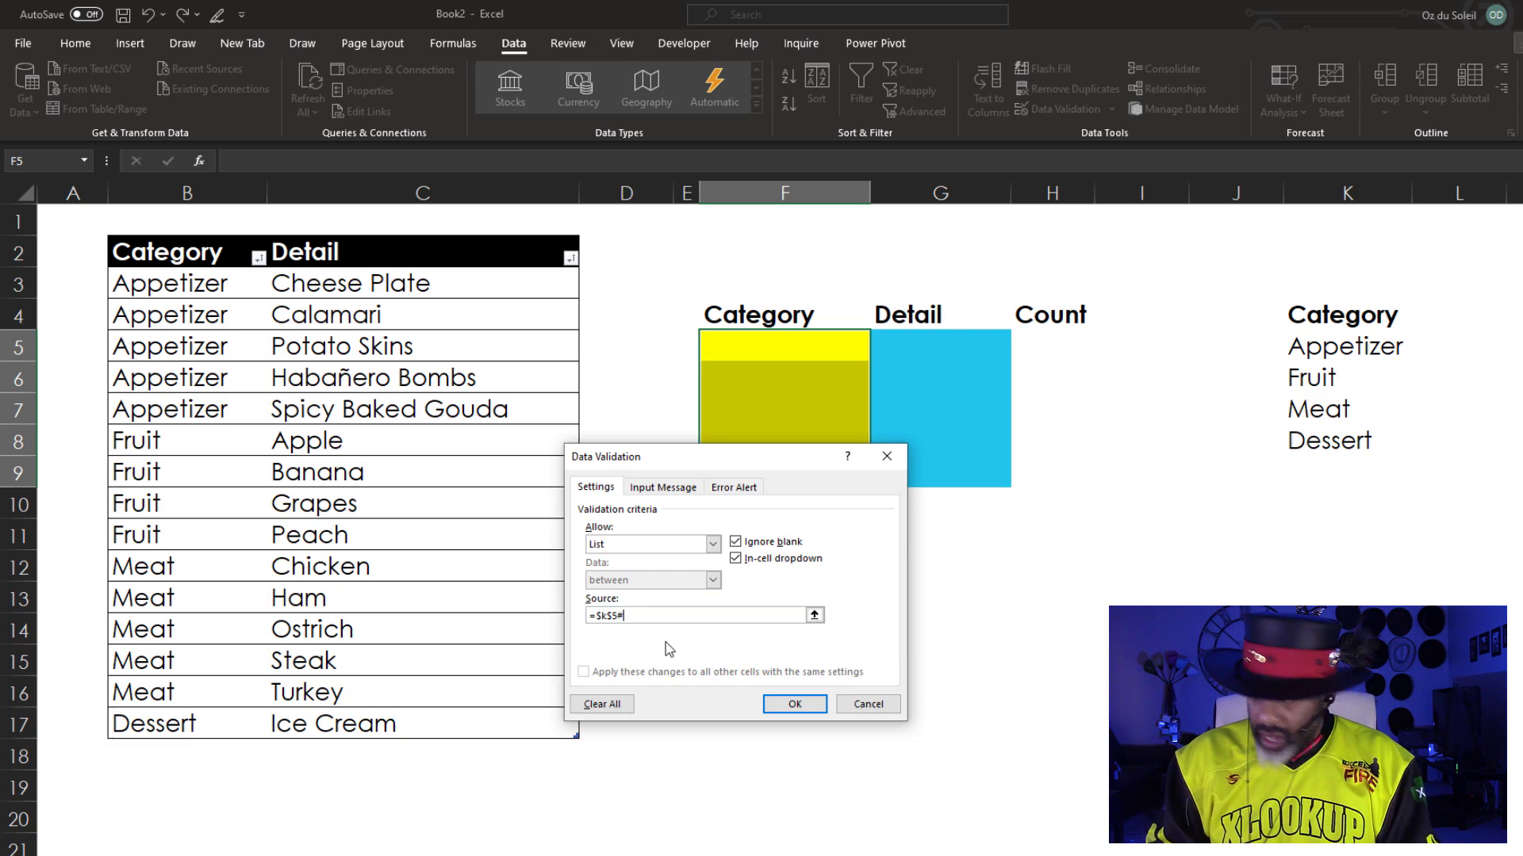
click(773, 709)
- Test the category dropdowns in the second, first and fourth input cells
click(800, 377)
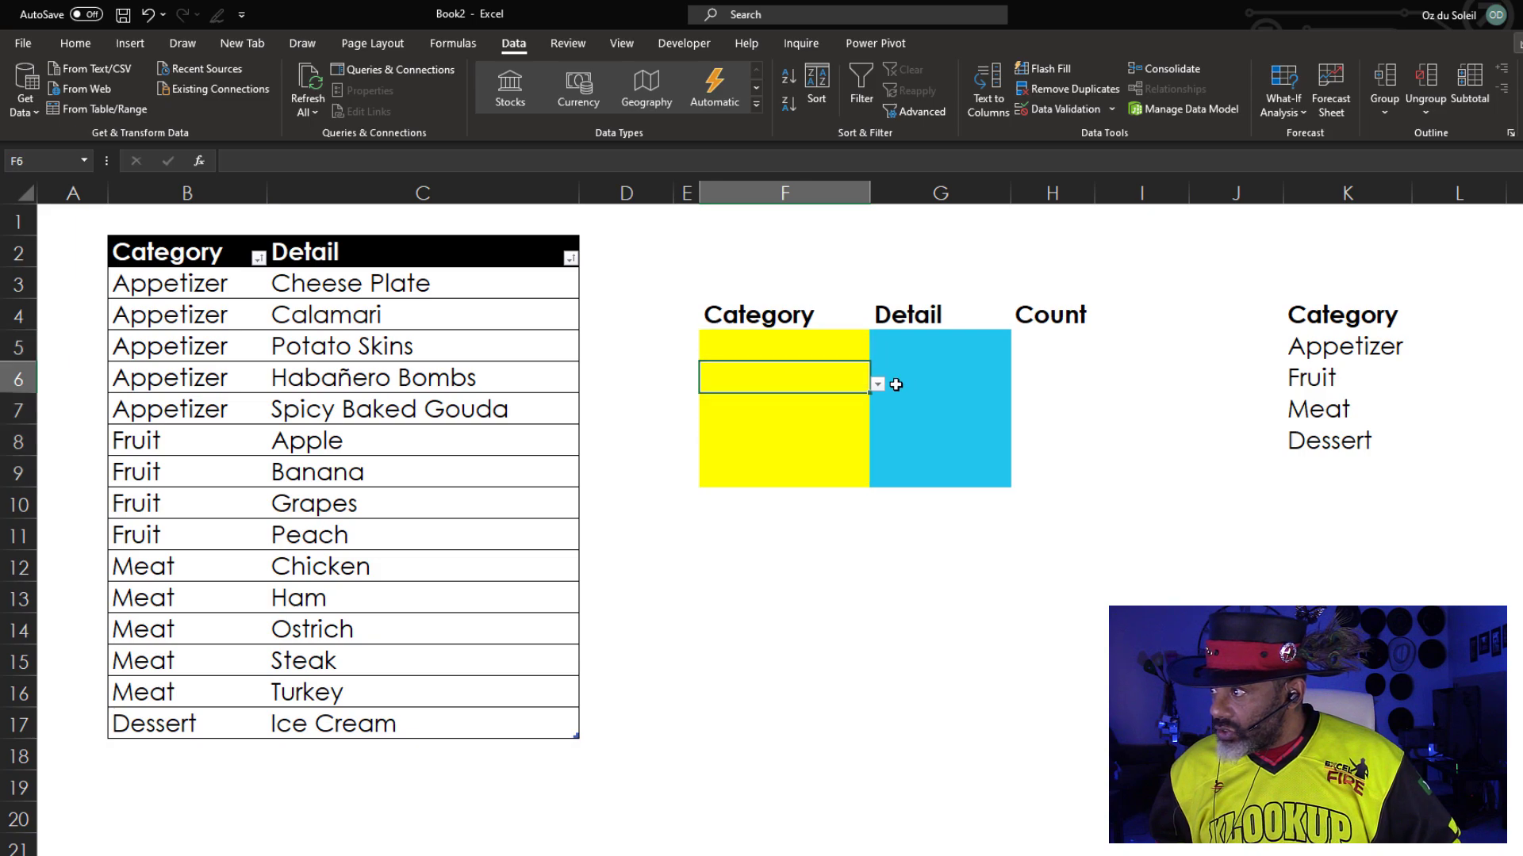
click(878, 387)
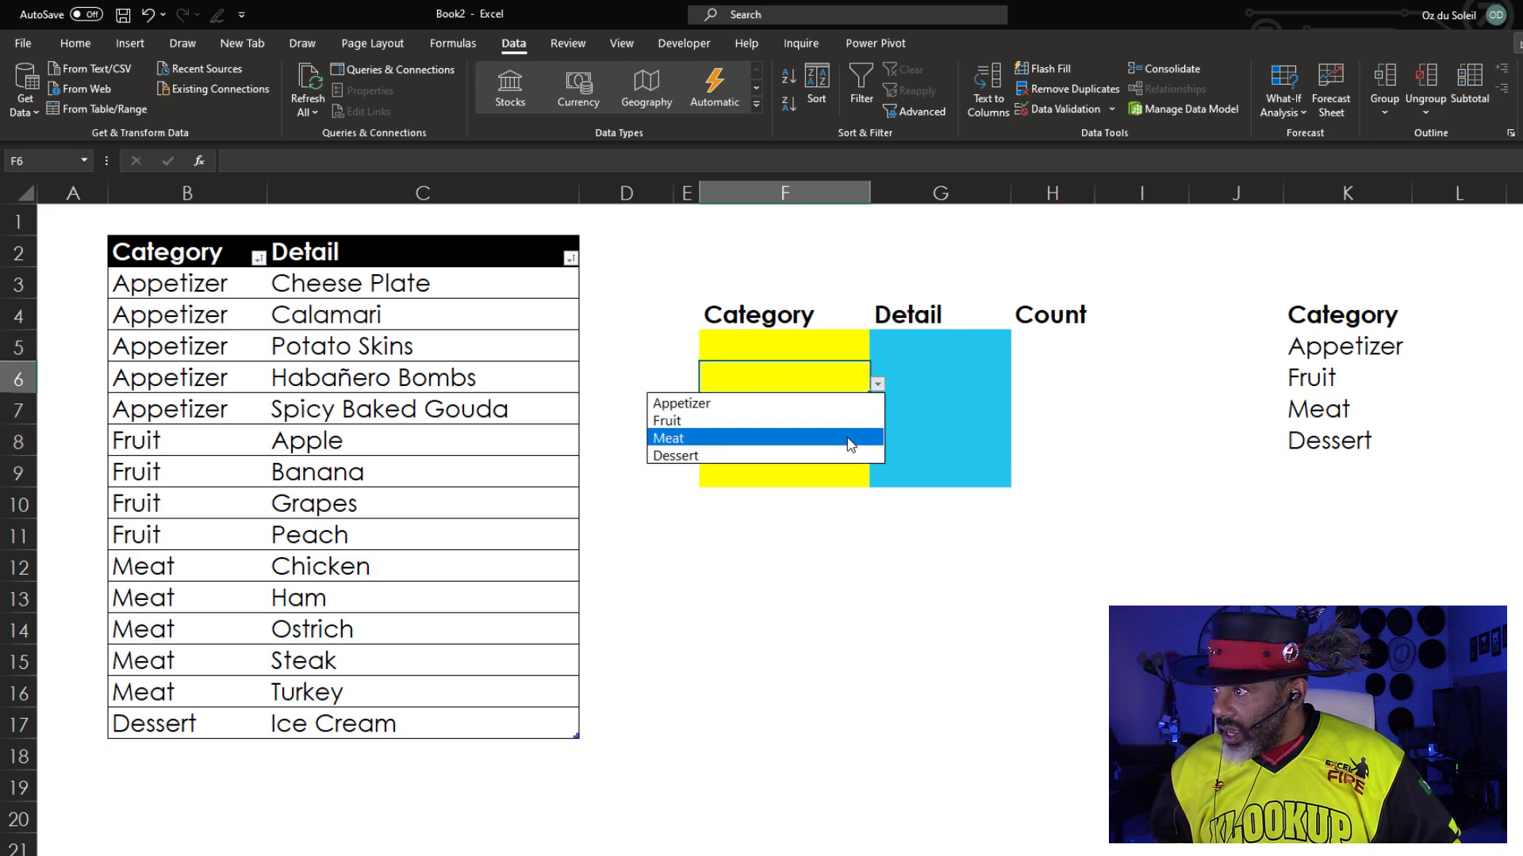
key(Escape)
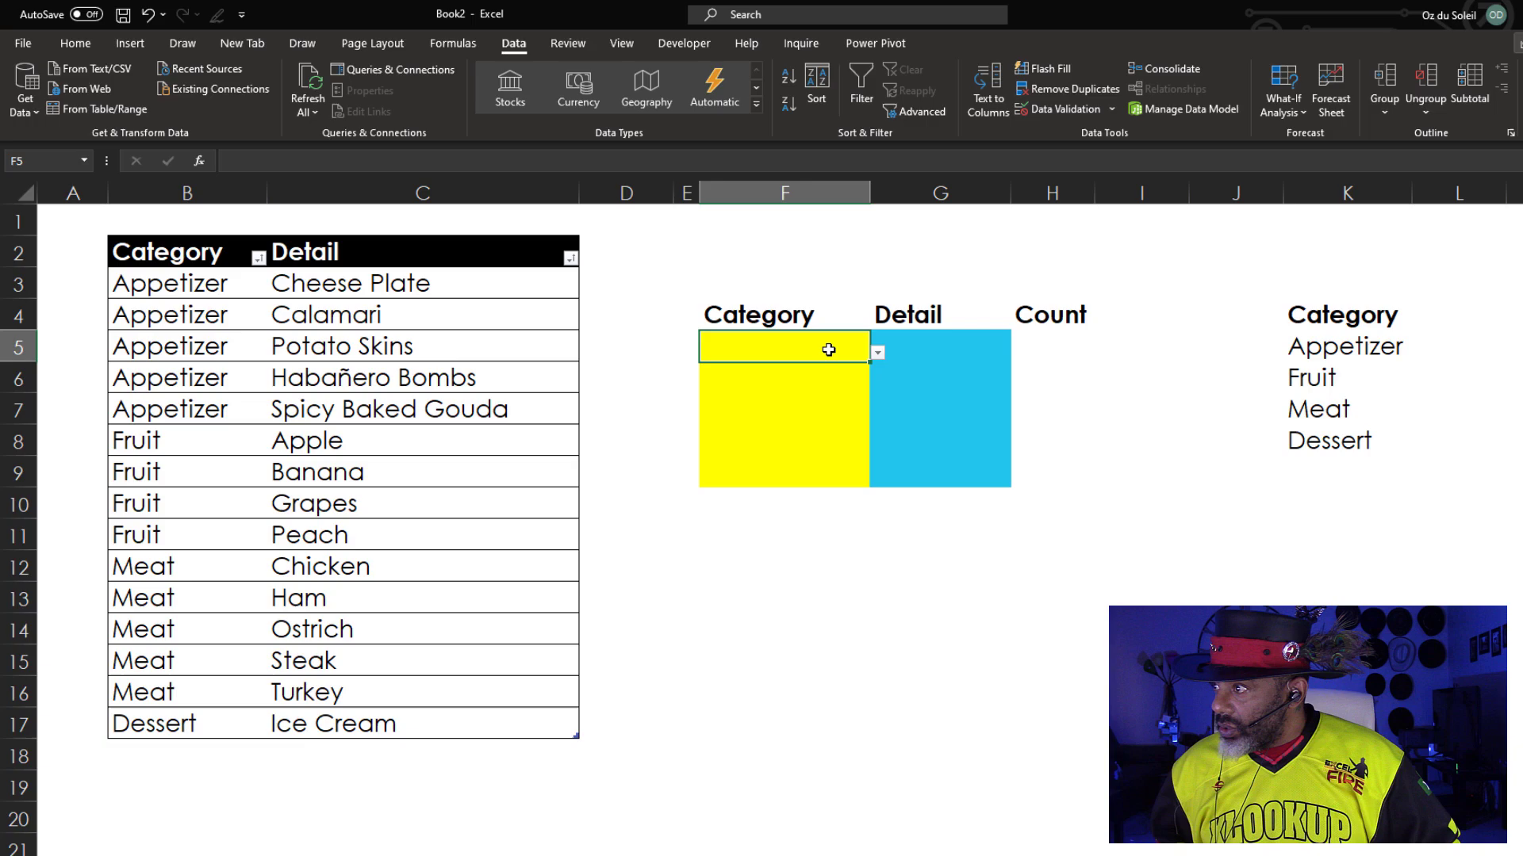
click(876, 351)
key(Escape)
click(813, 444)
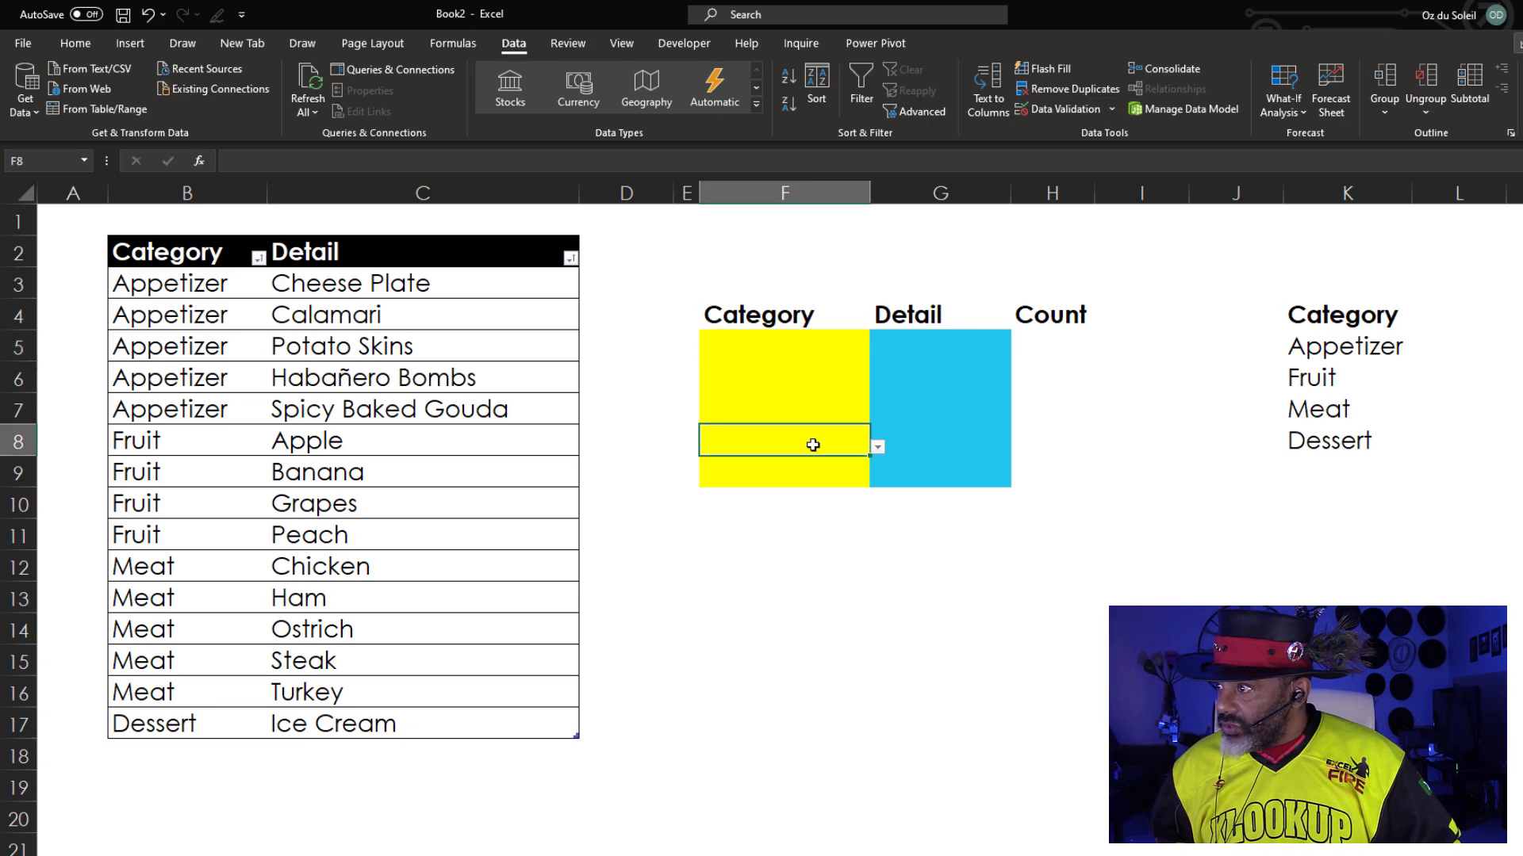
click(876, 446)
- Number the five input rows 1 to 5 down column E
key(Escape)
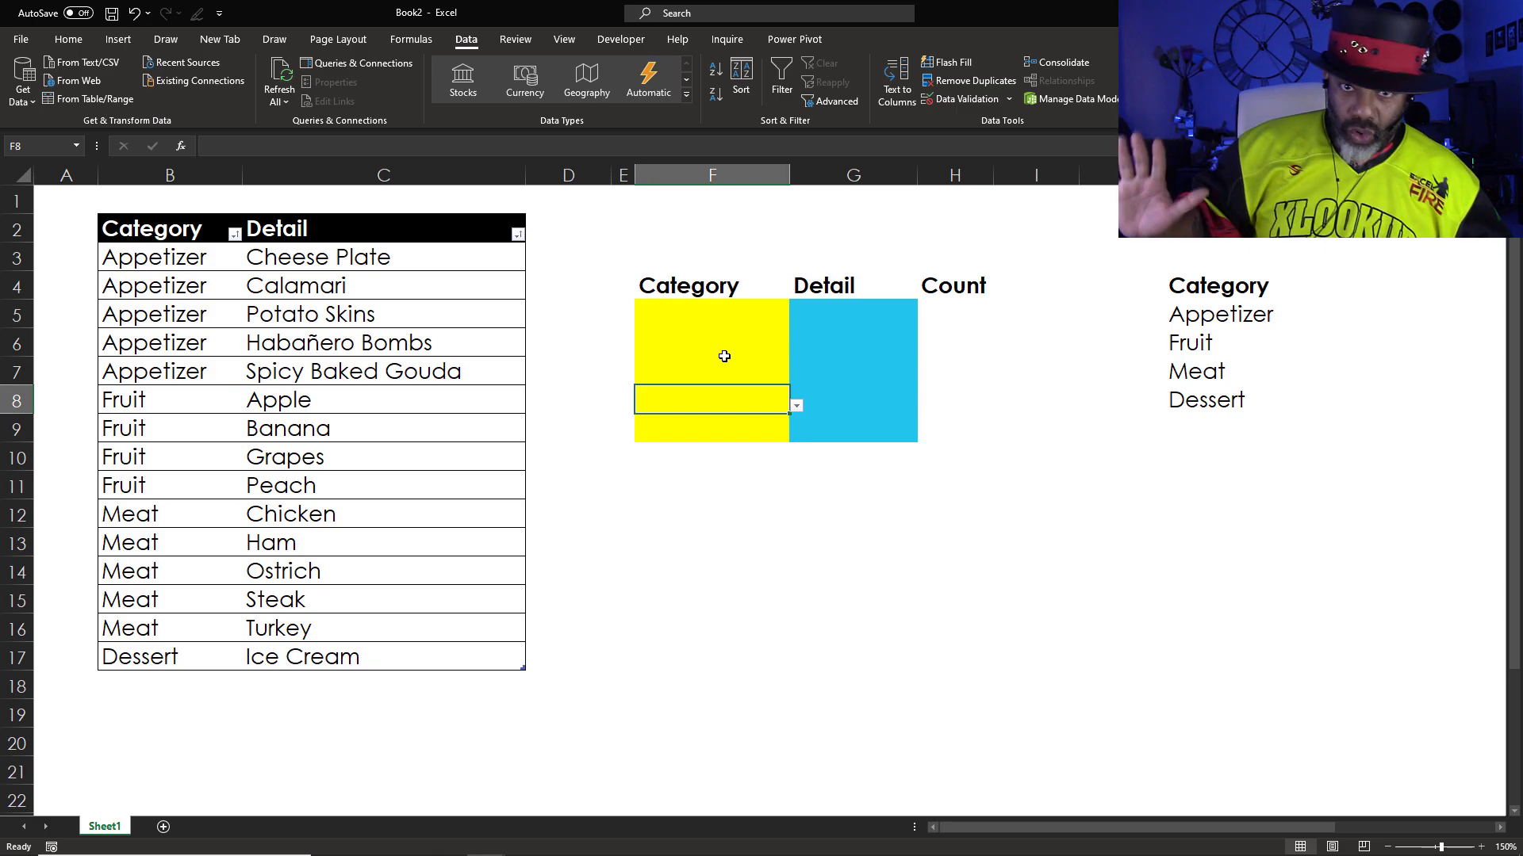
click(617, 317)
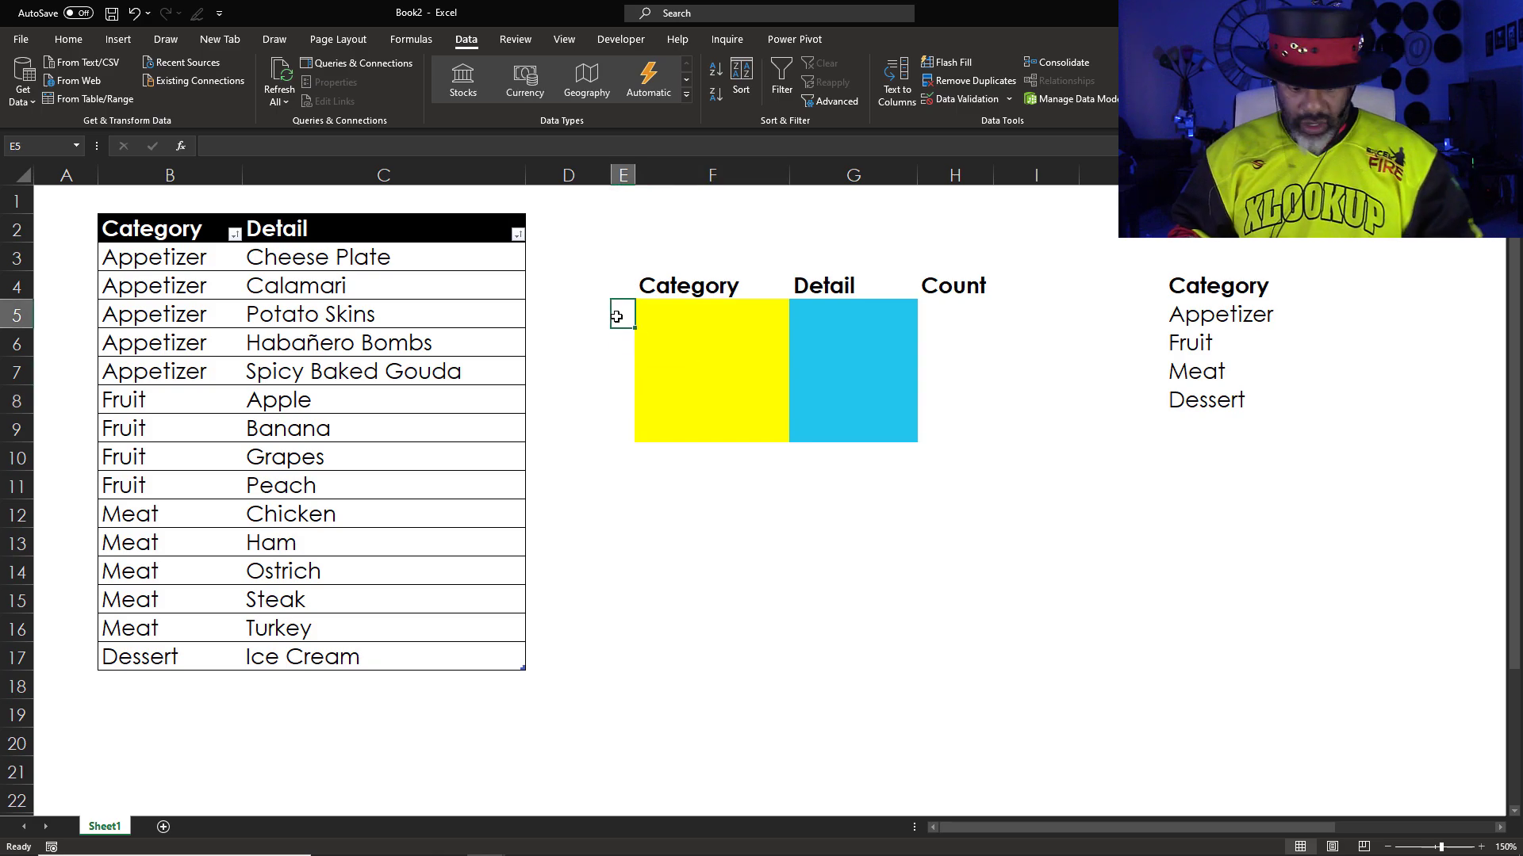
text(1)
key(Return)
text(2)
key(Return)
text(3)
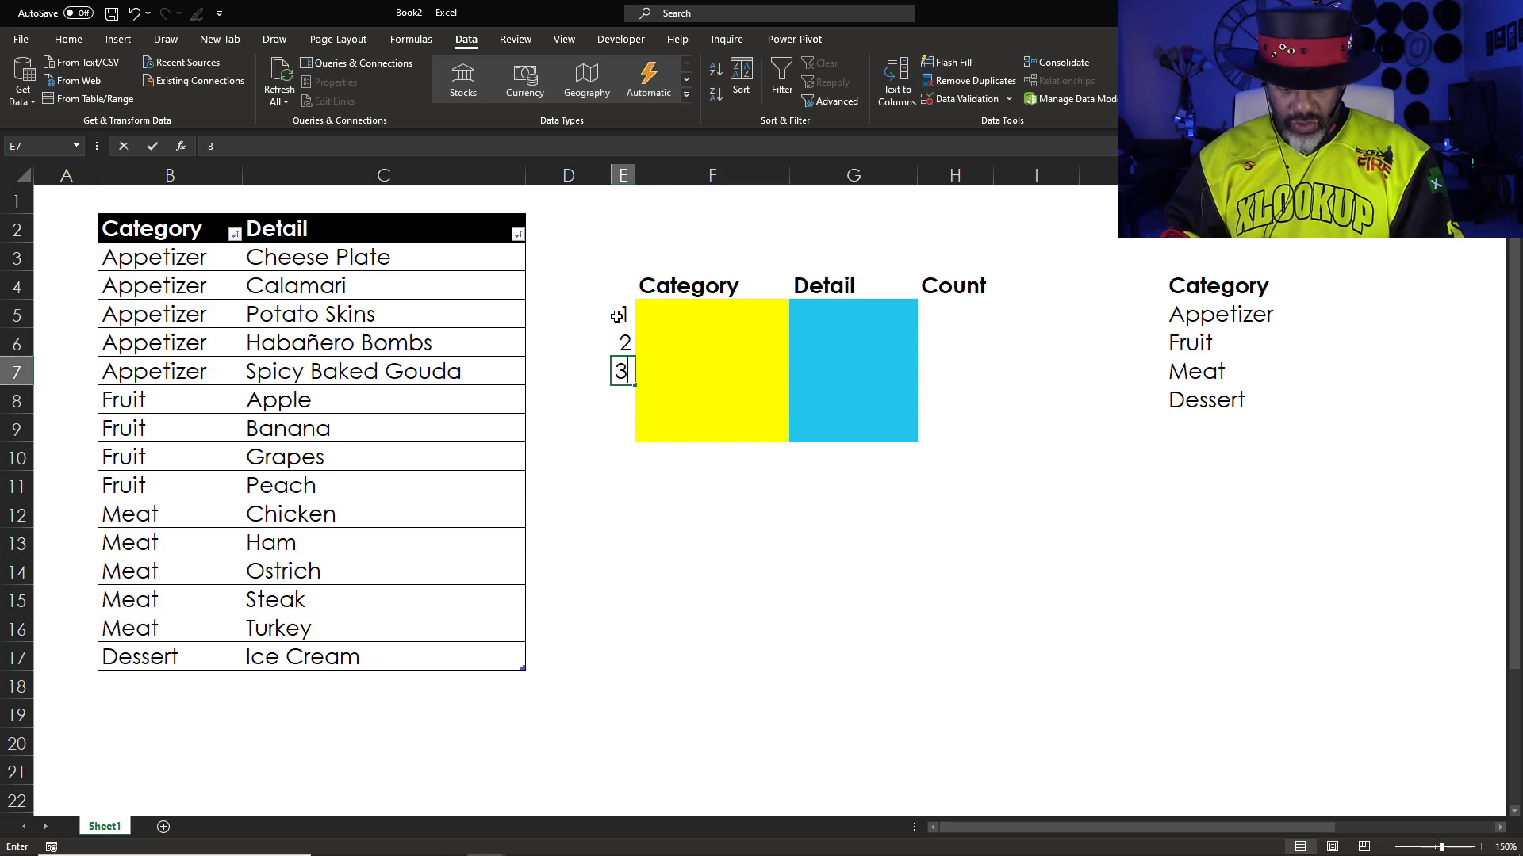
text( 4)
key(Return)
text(5)
key(Return)
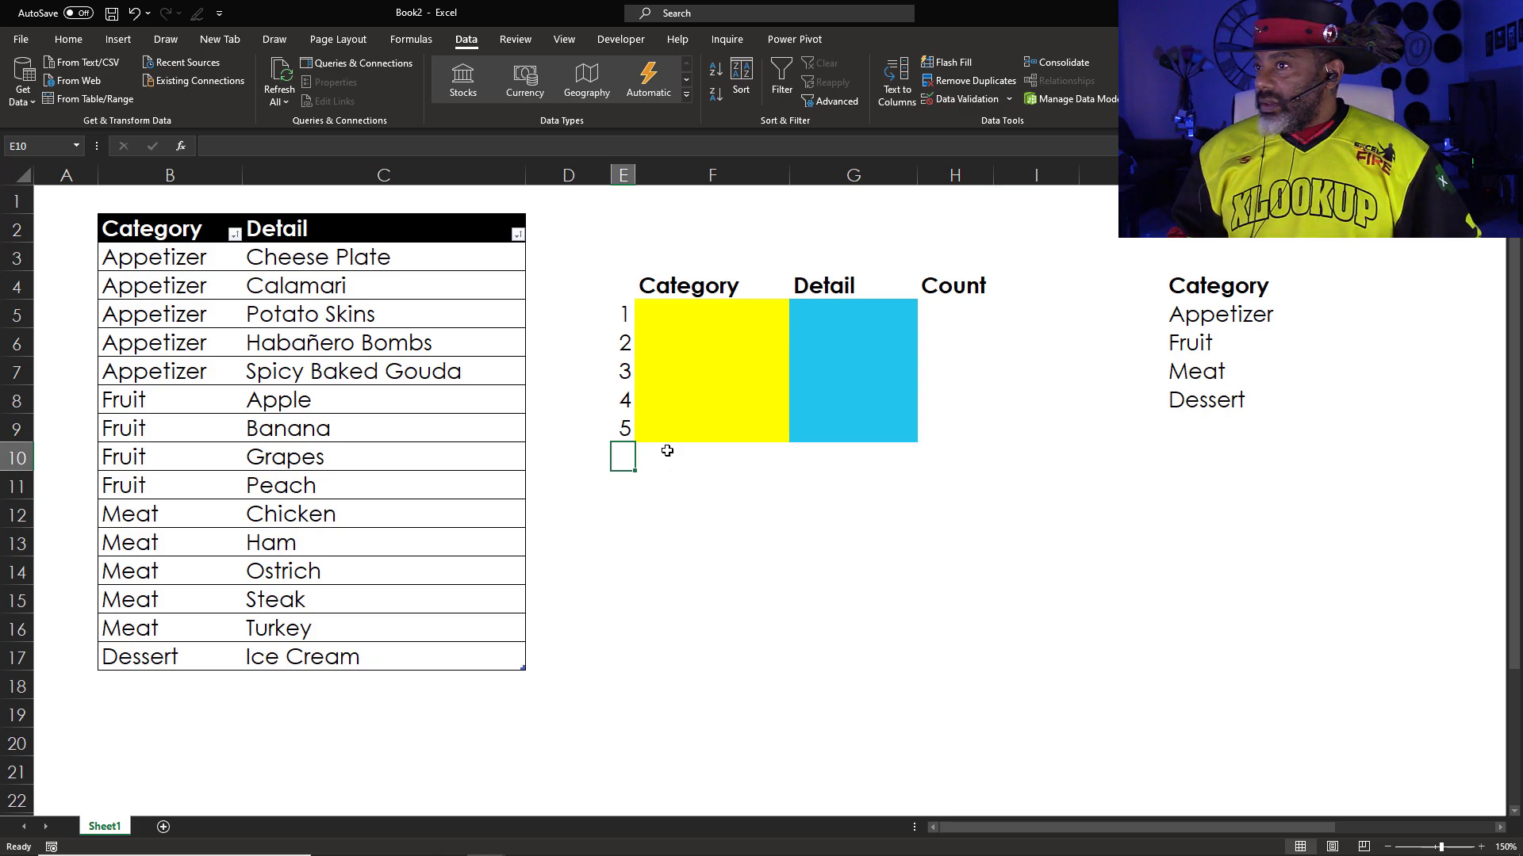
- Choose Fruit as the first category from the F5 dropdown
click(661, 312)
click(797, 321)
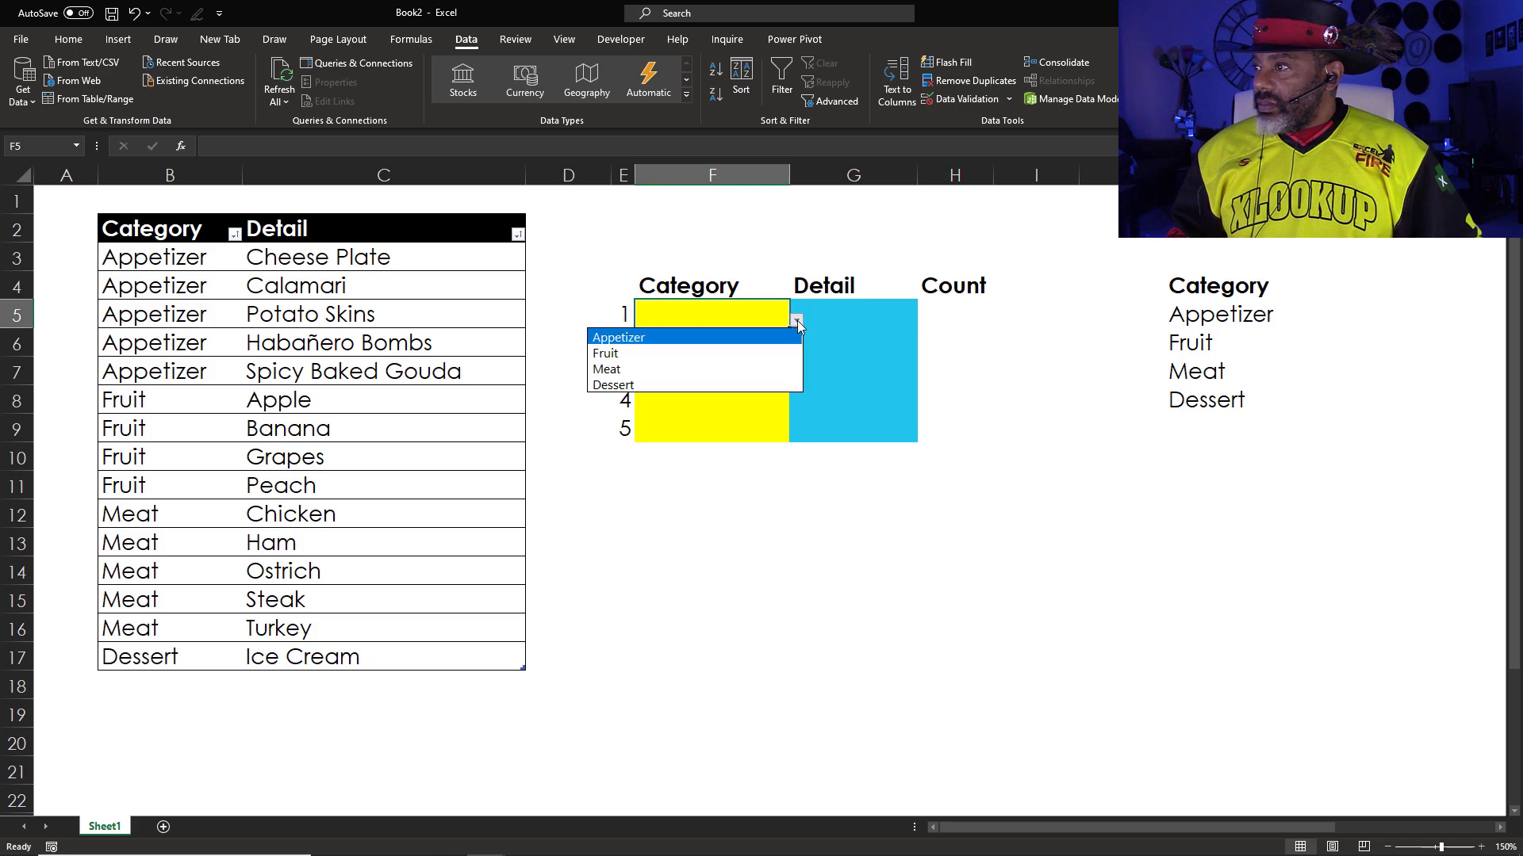
click(761, 358)
click(751, 594)
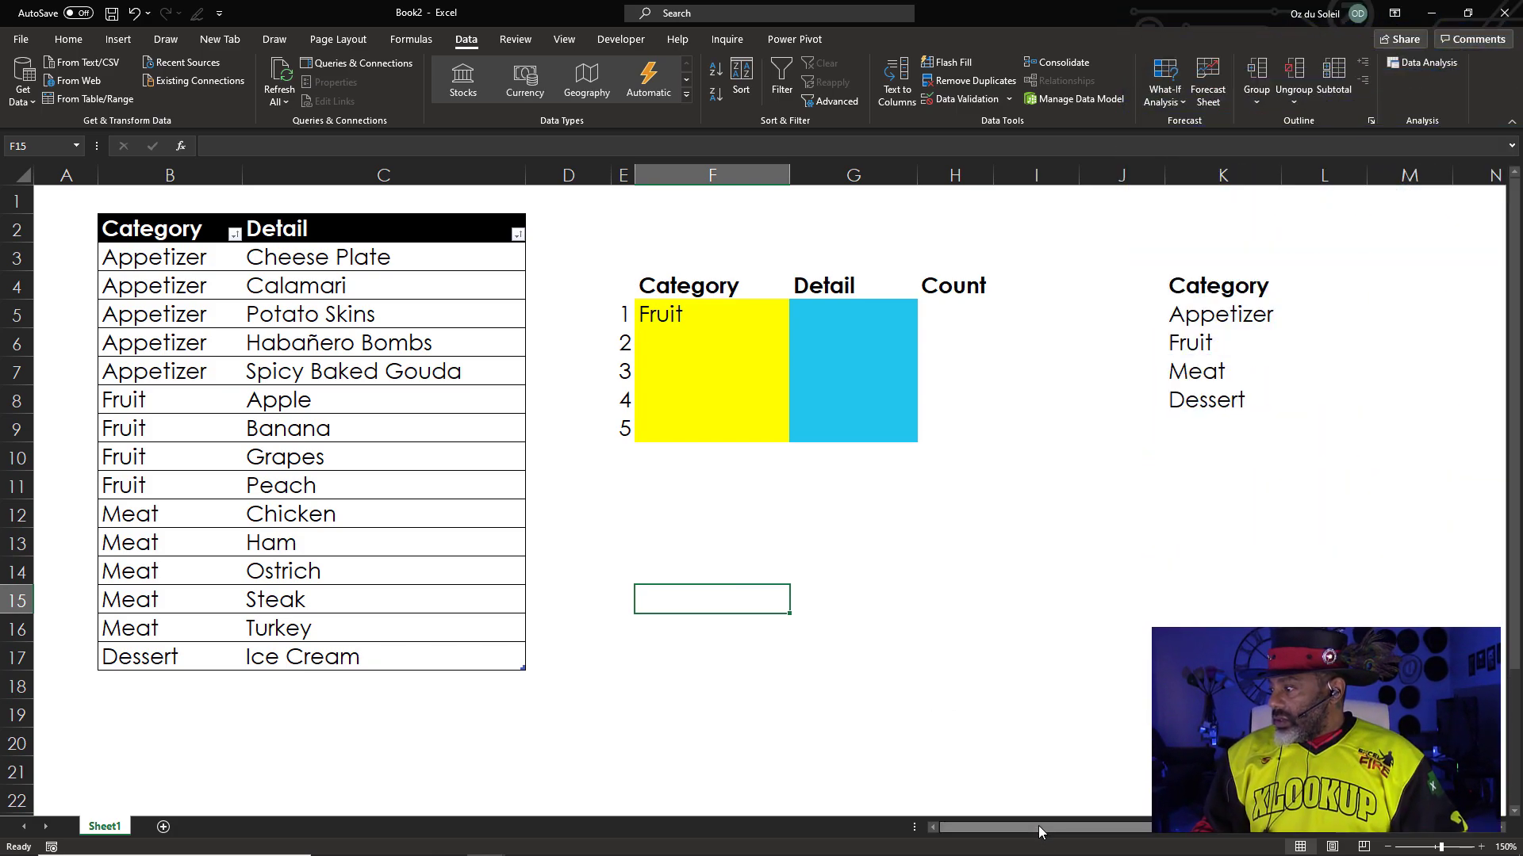
drag(1039, 826, 1125, 827)
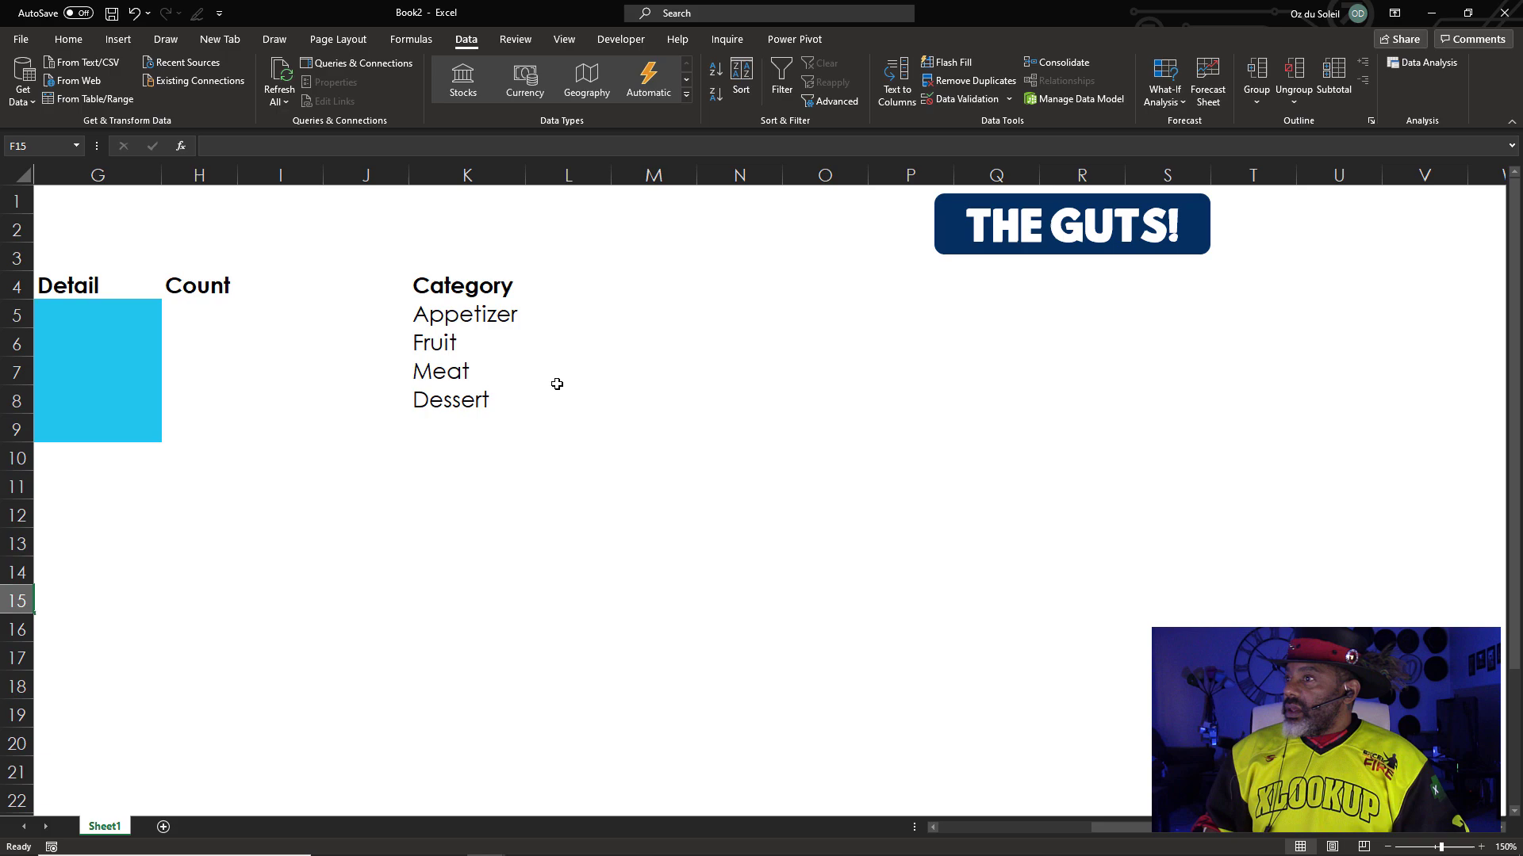
- Move the Category helper list to N6:N10
drag(462, 288, 453, 397)
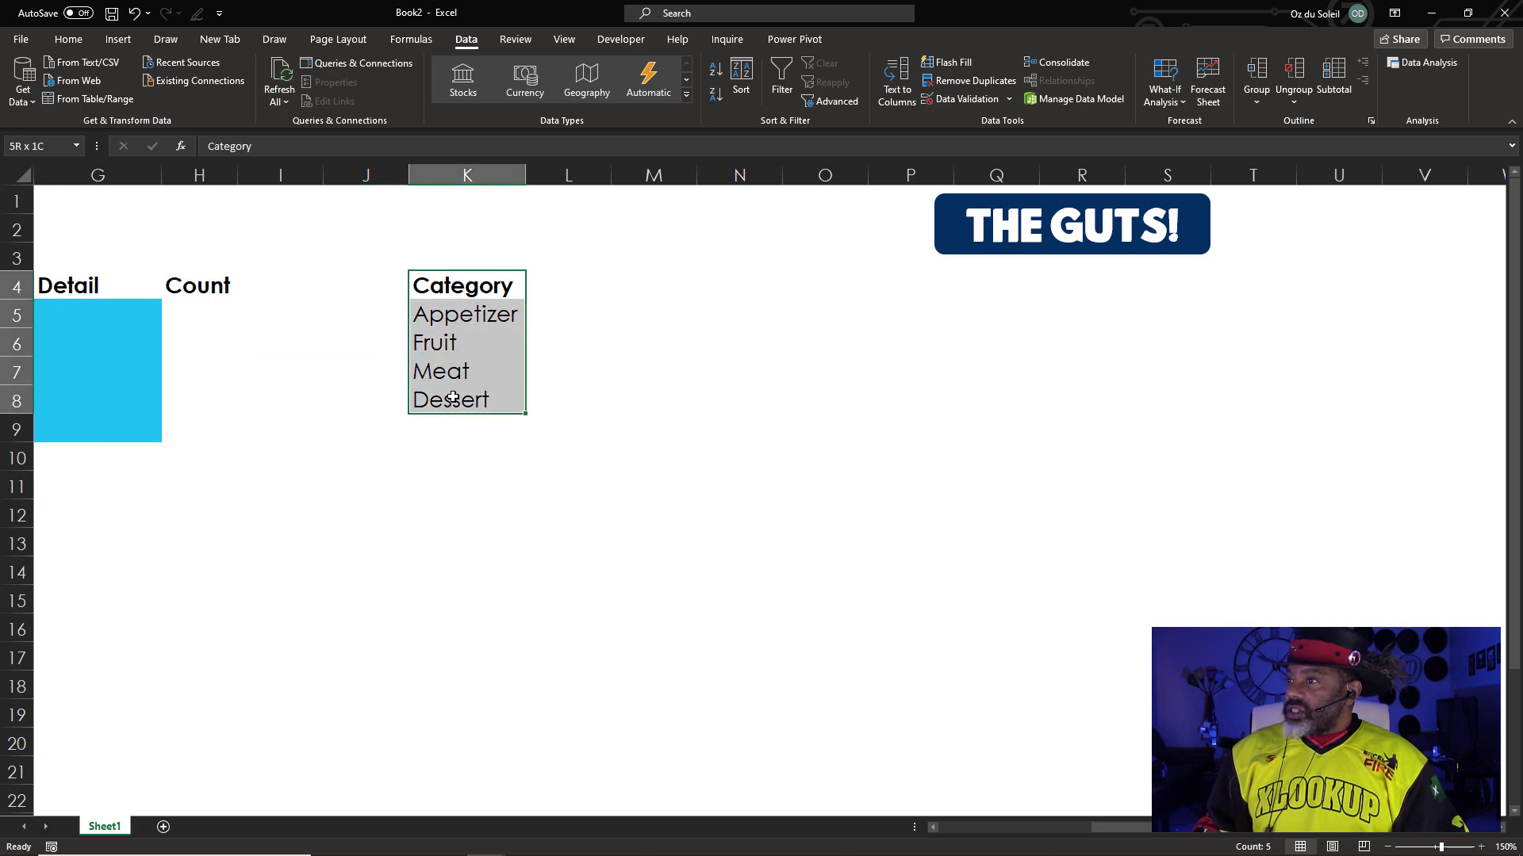
mouse_move(475, 271)
mouse_down()
mouse_move(664, 316)
mouse_move(709, 344)
mouse_up()
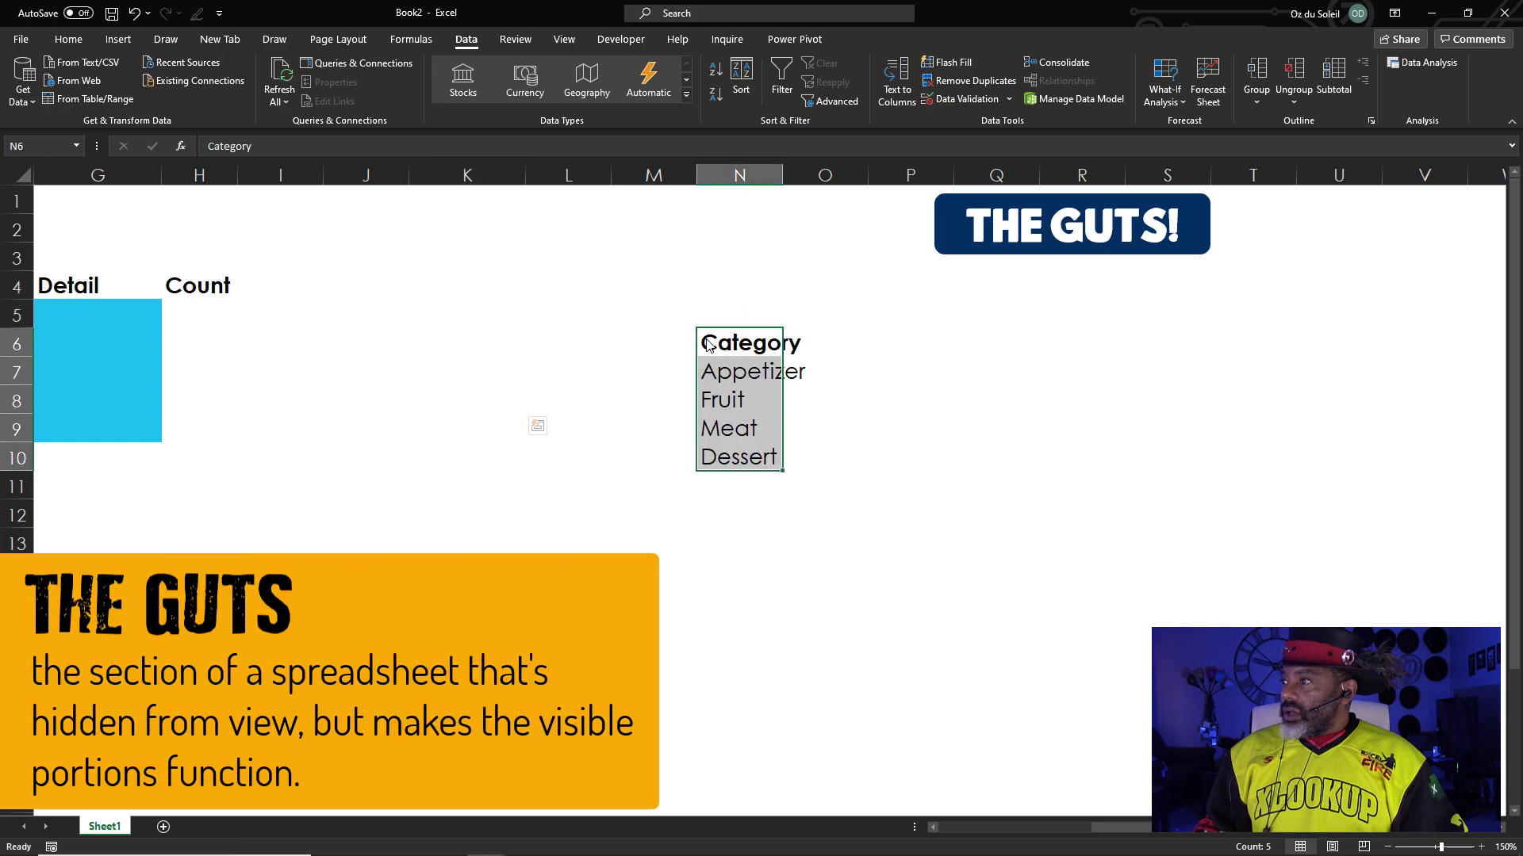
- Enter the numbers 1 to 5 across P5:T5 as column headers
click(896, 343)
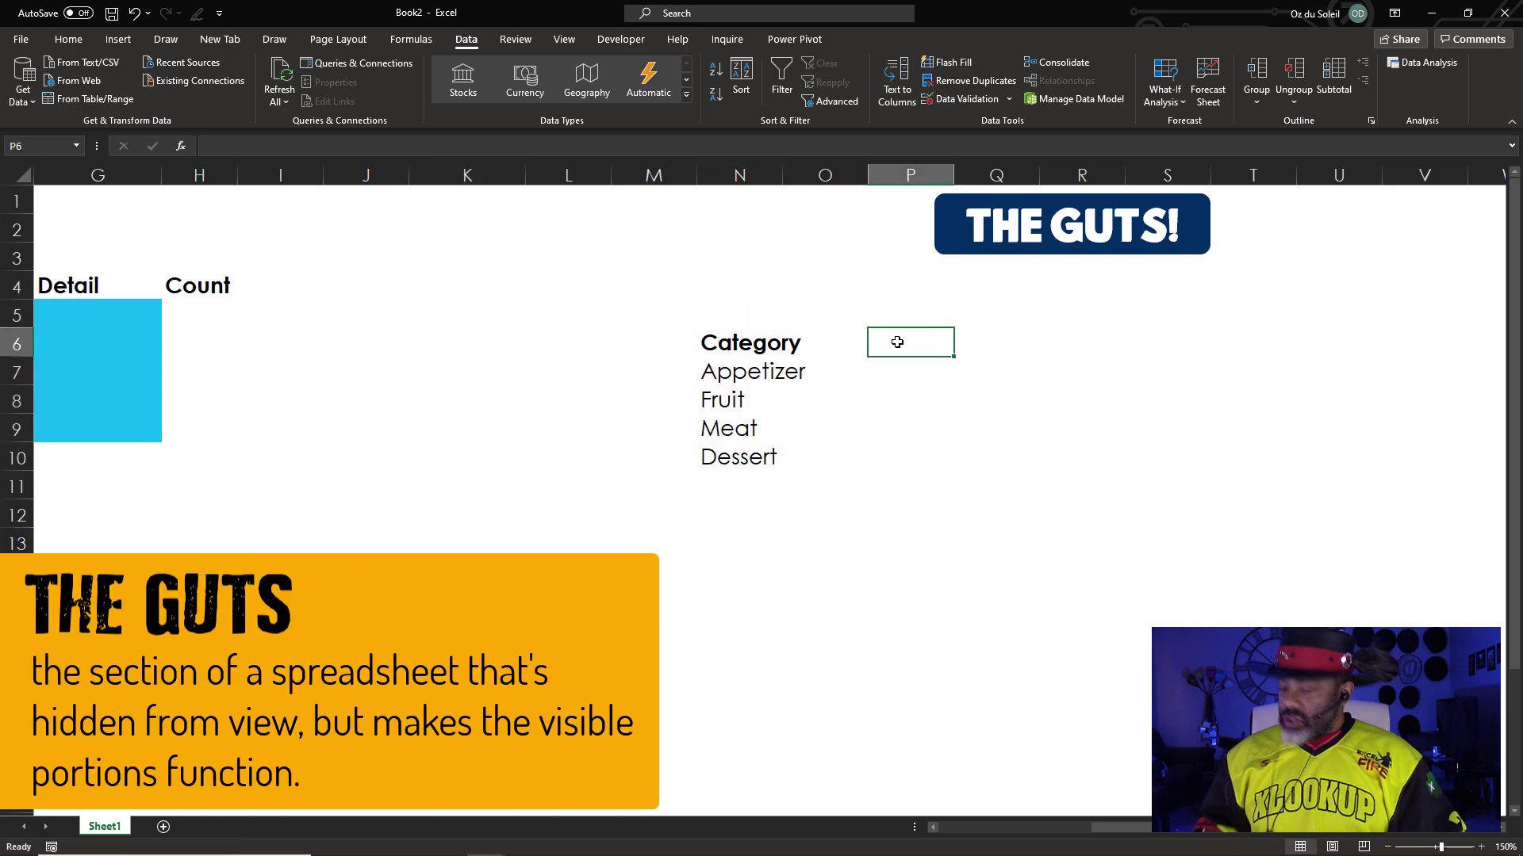
key(Up)
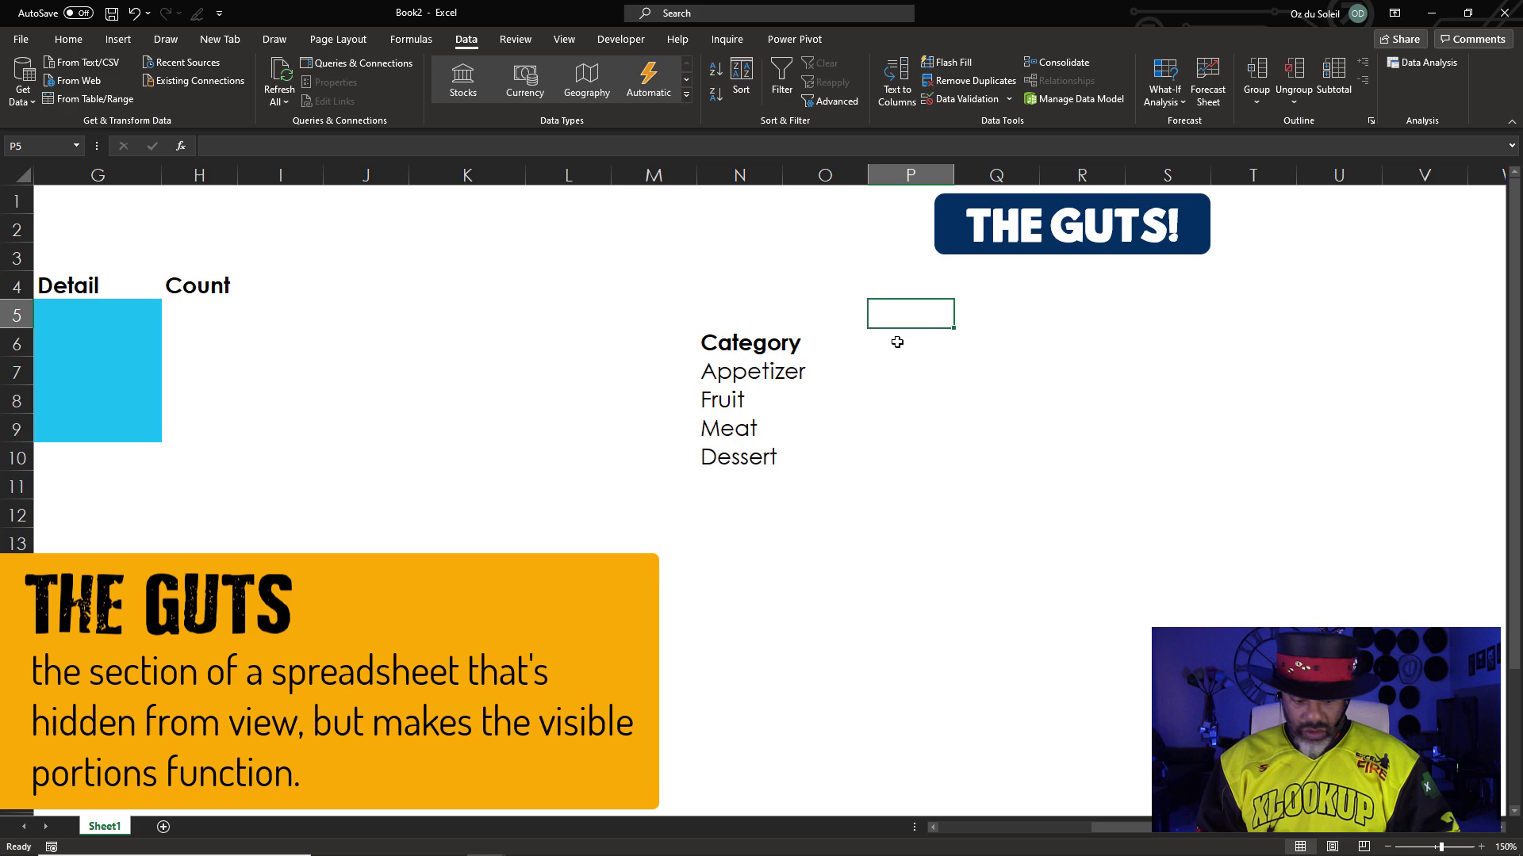
text(1)
key(Tab)
text(2)
key(Tab)
text(3)
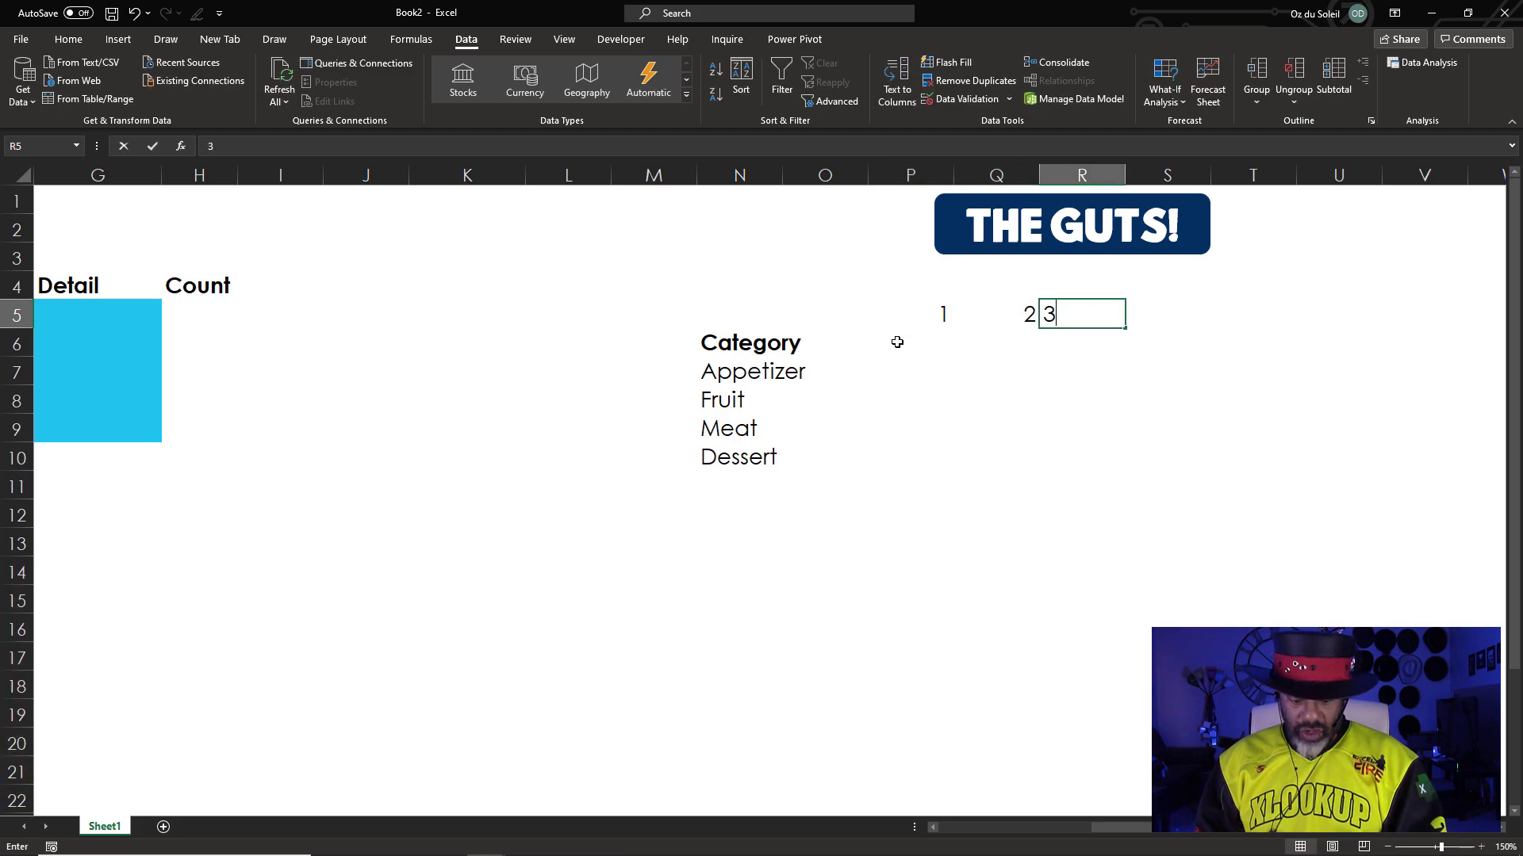
text(	4)
key(Tab)
text(5)
key(Tab)
key(Return)
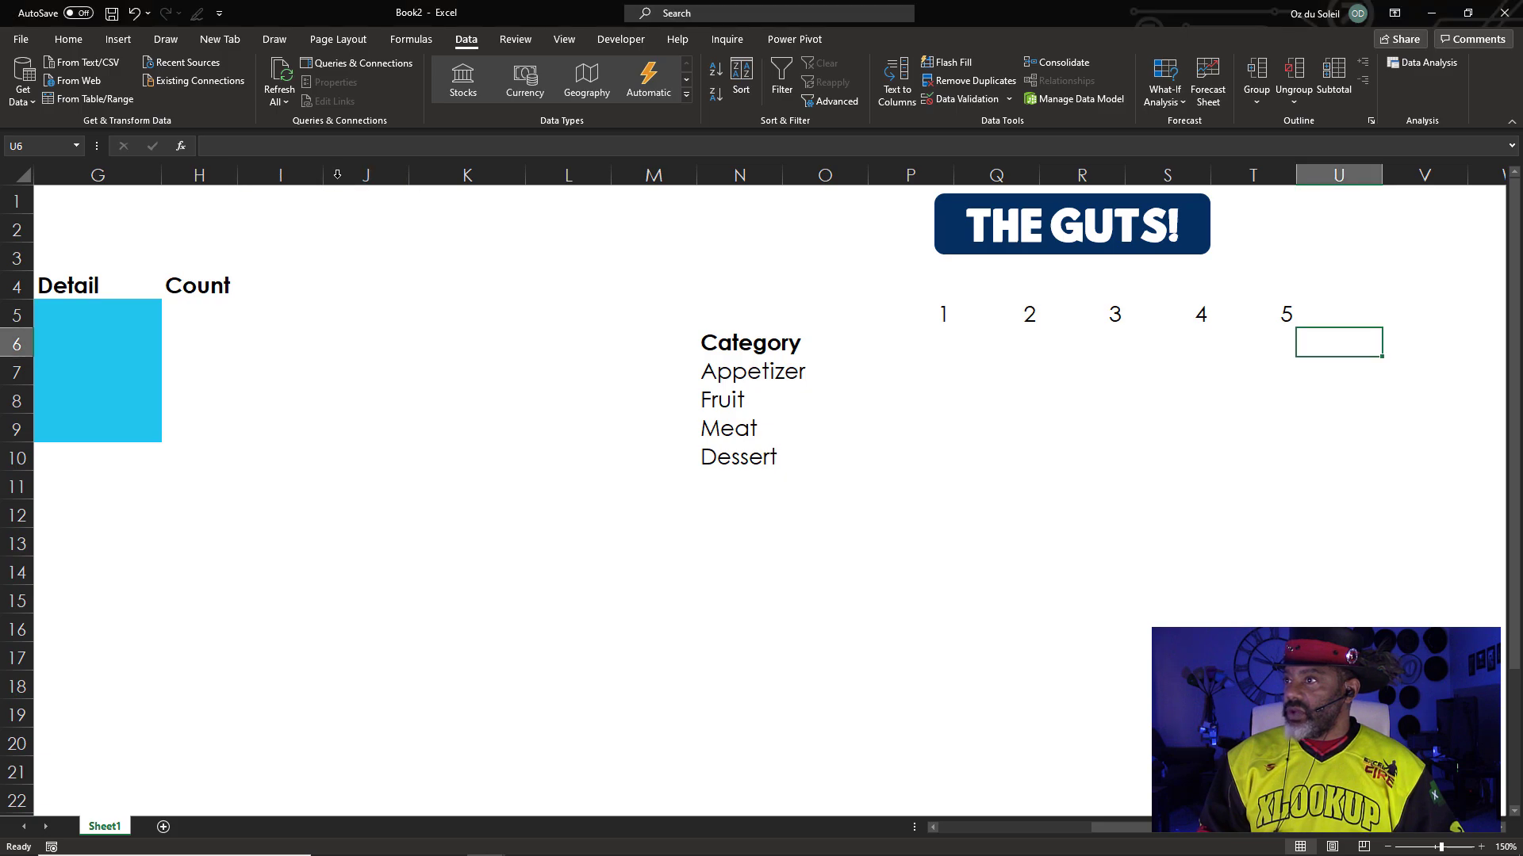
- Hide the empty columns J through M
drag(381, 179, 653, 174)
right_click(653, 238)
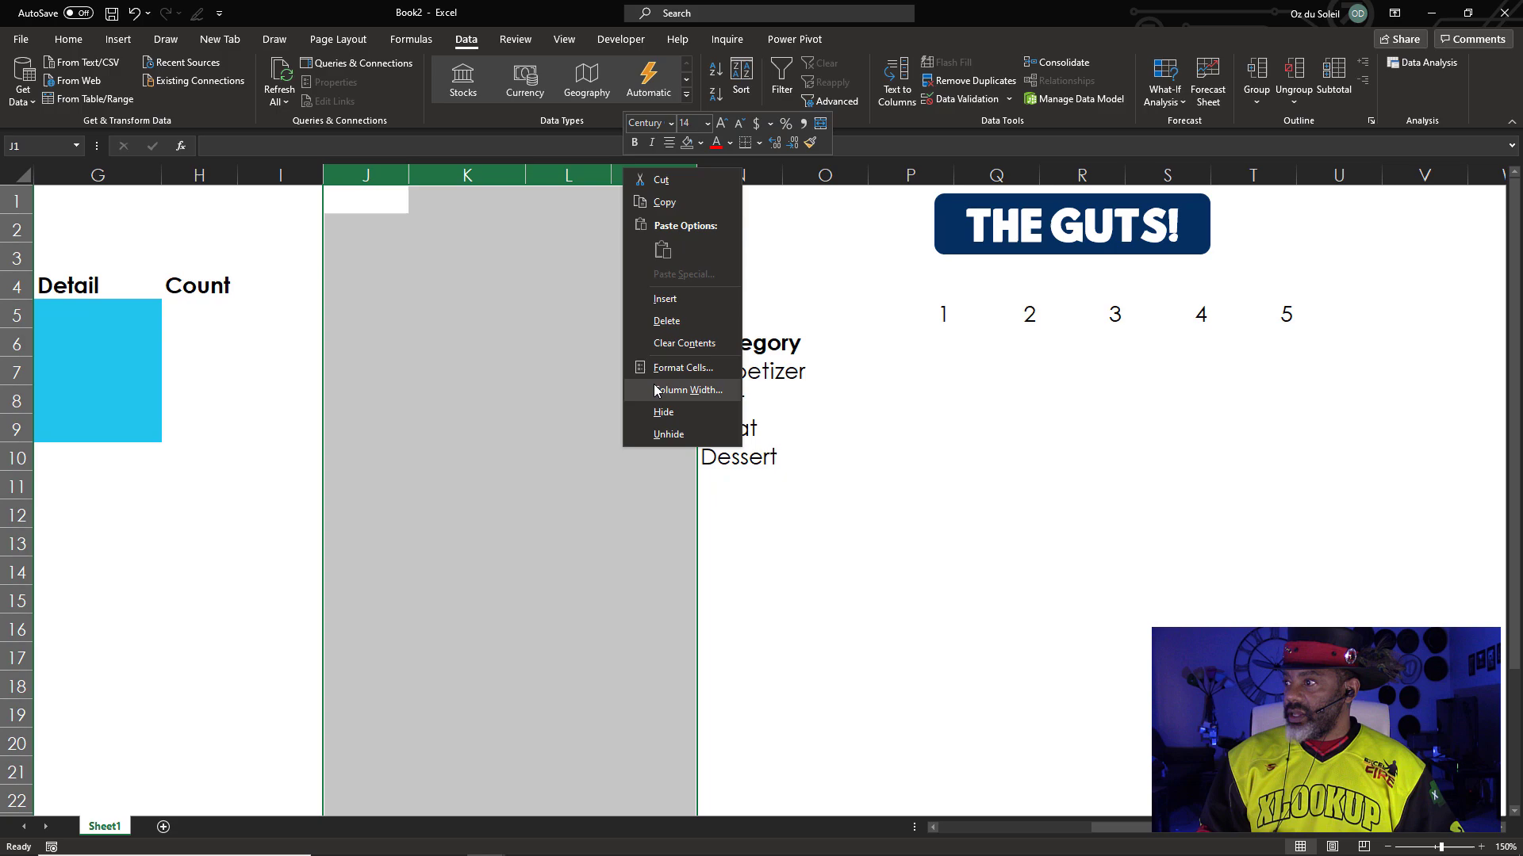
click(651, 419)
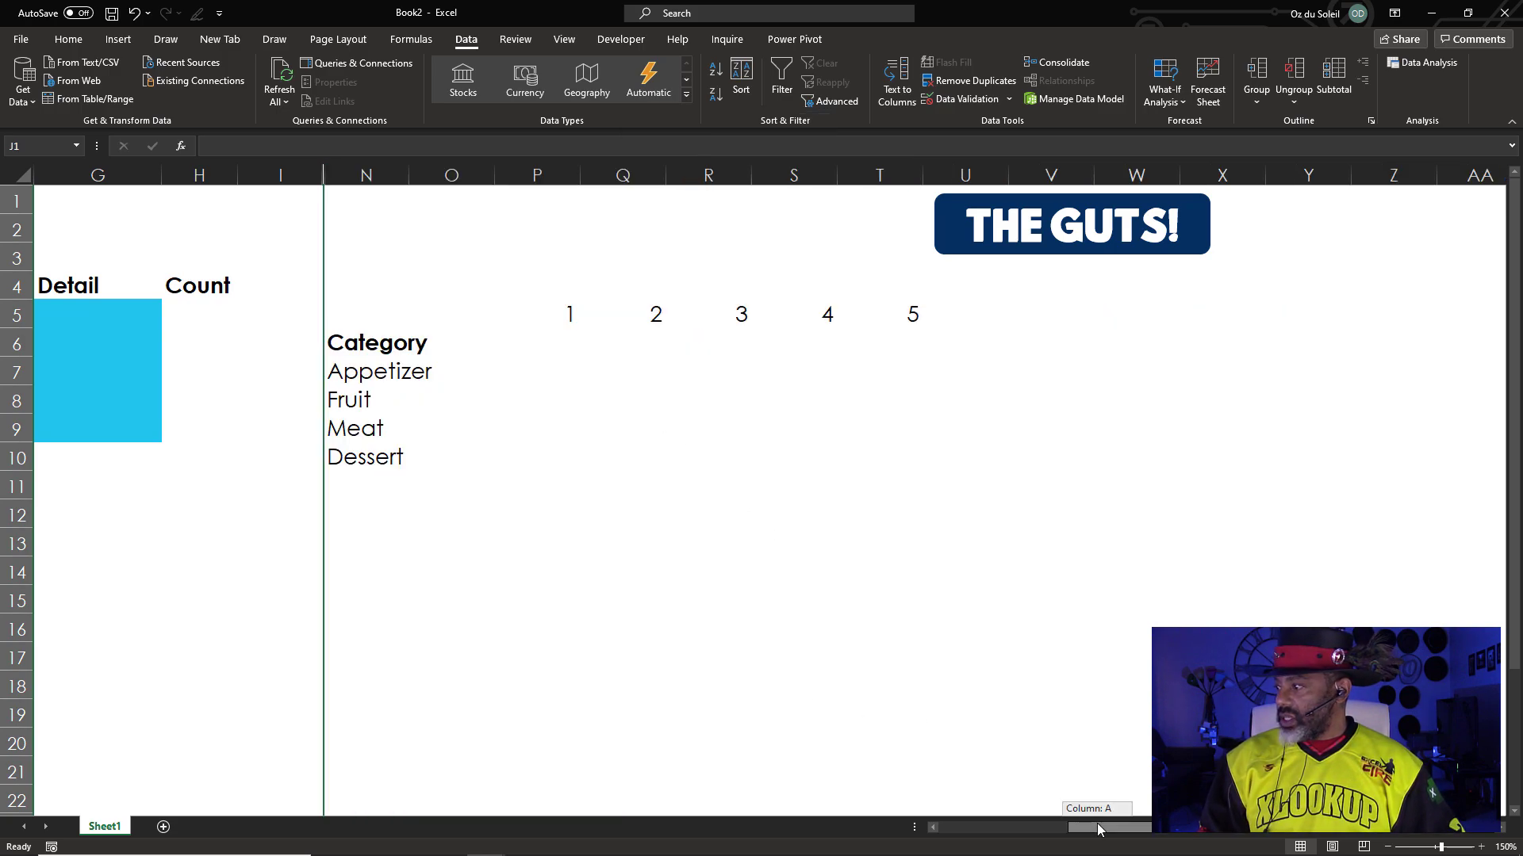
drag(1093, 826, 1024, 826)
- Enter =FILTER(Table2[Detail],Table2[Category]=F5) in P6 so the Fruit details spill
click(801, 343)
text(=fi)
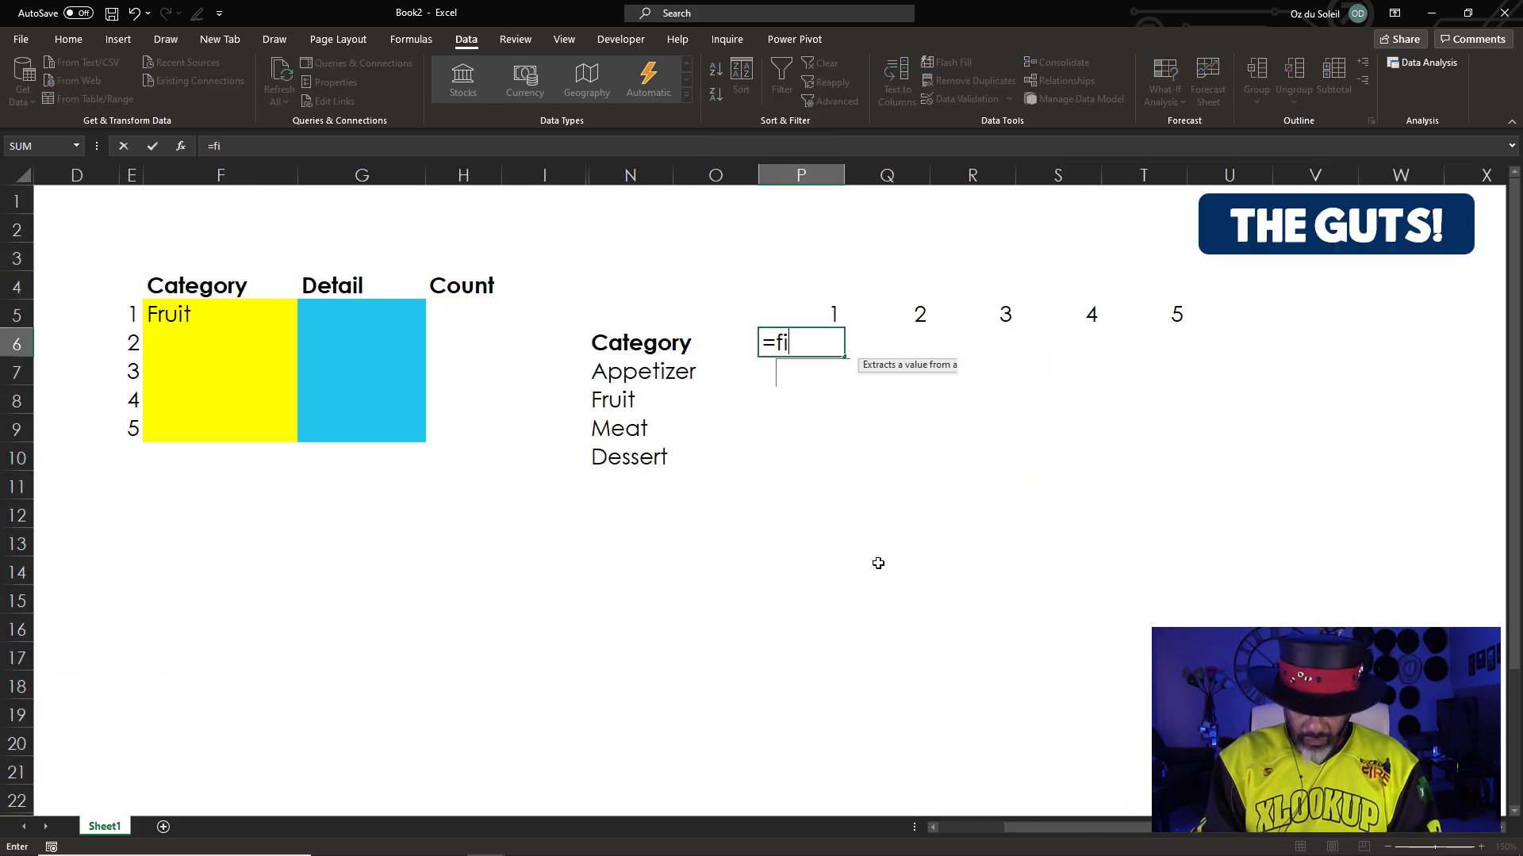
text(lter()
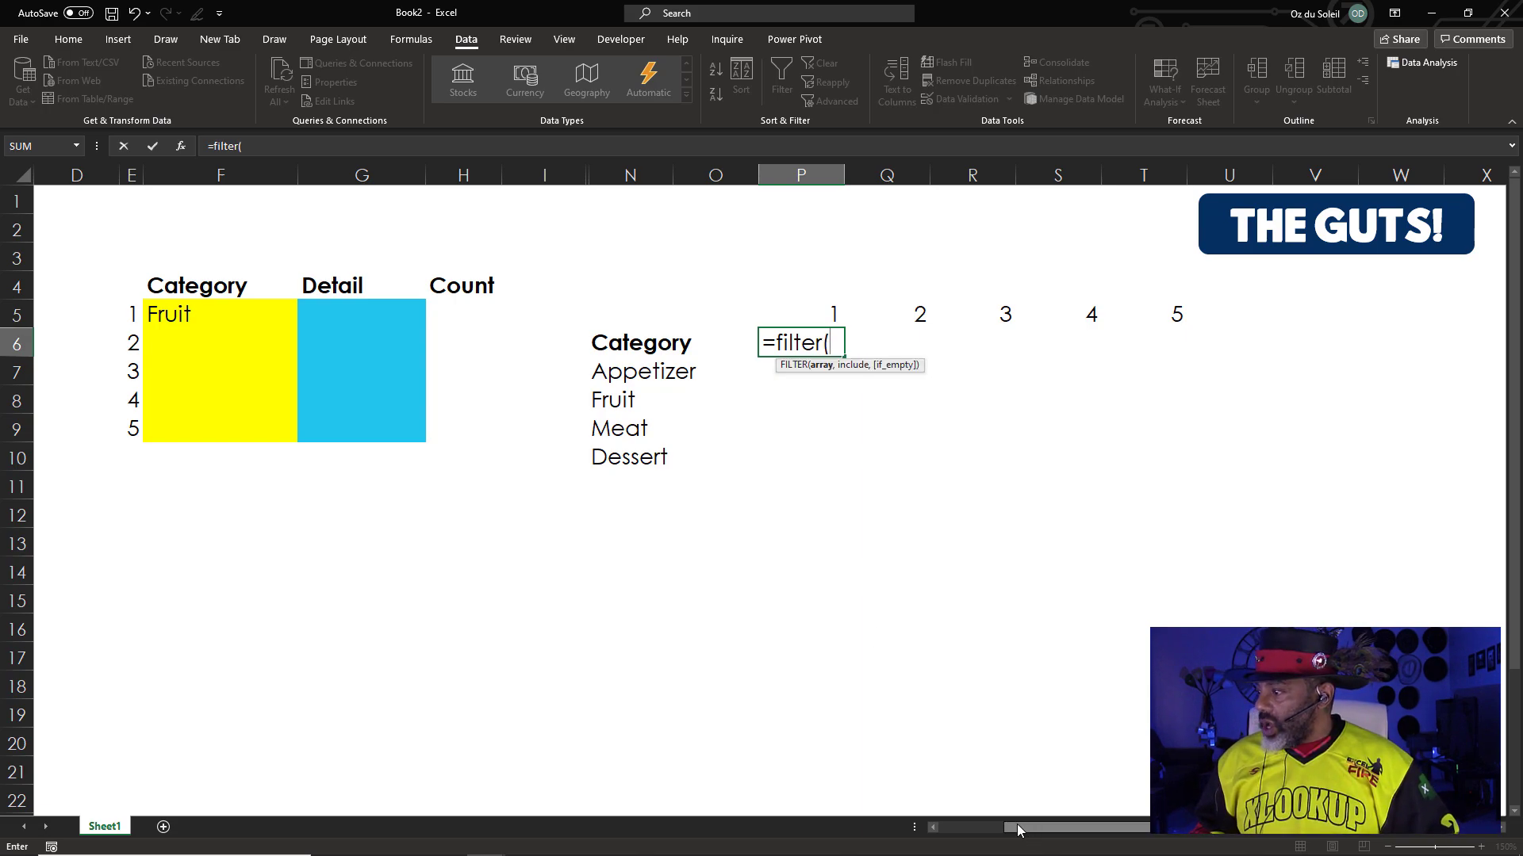
drag(1021, 829, 948, 829)
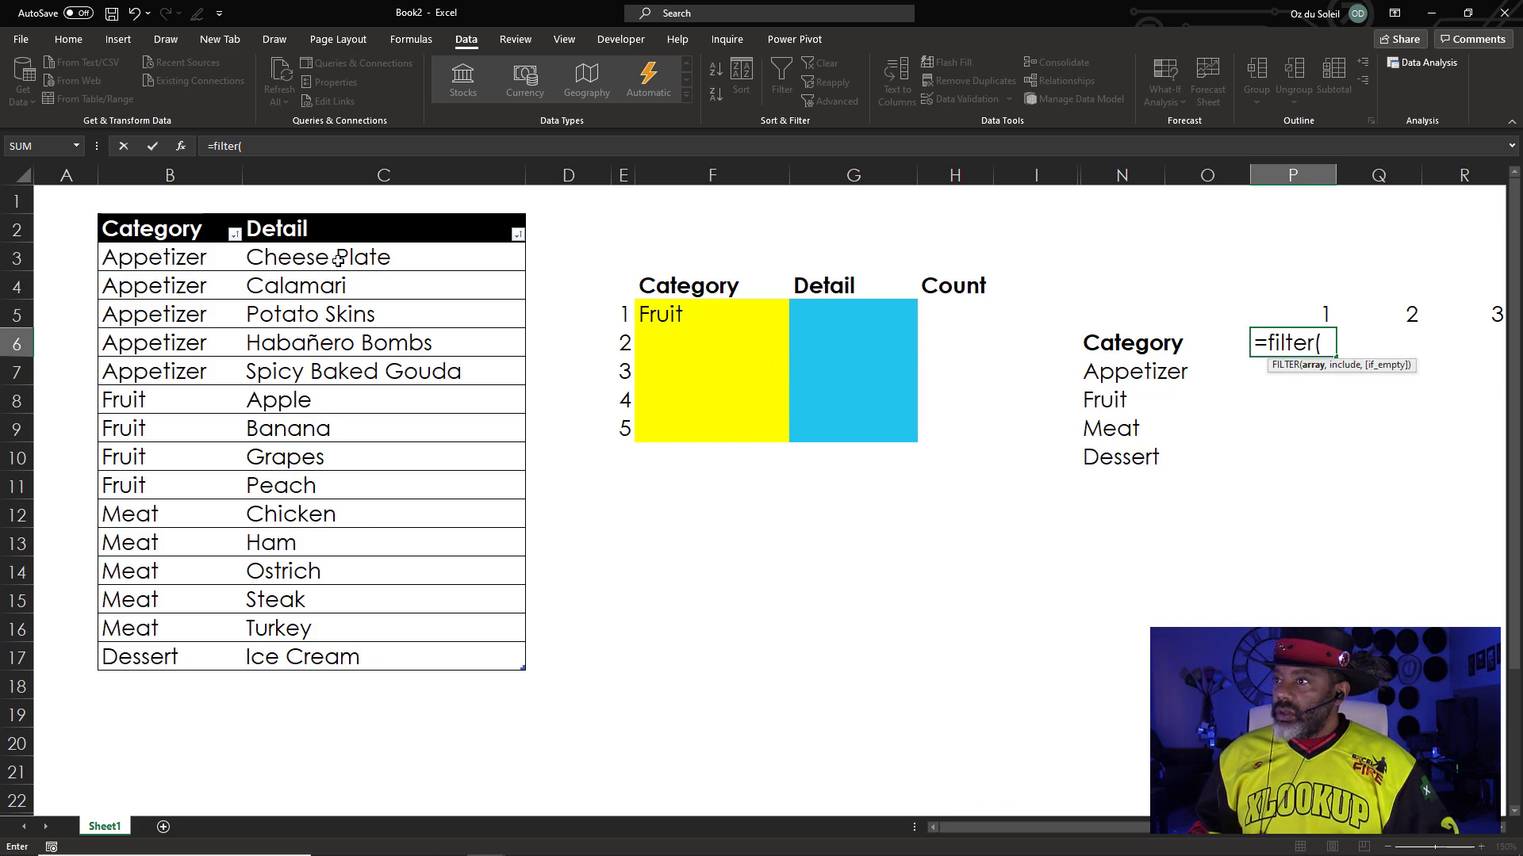
drag(341, 258, 360, 658)
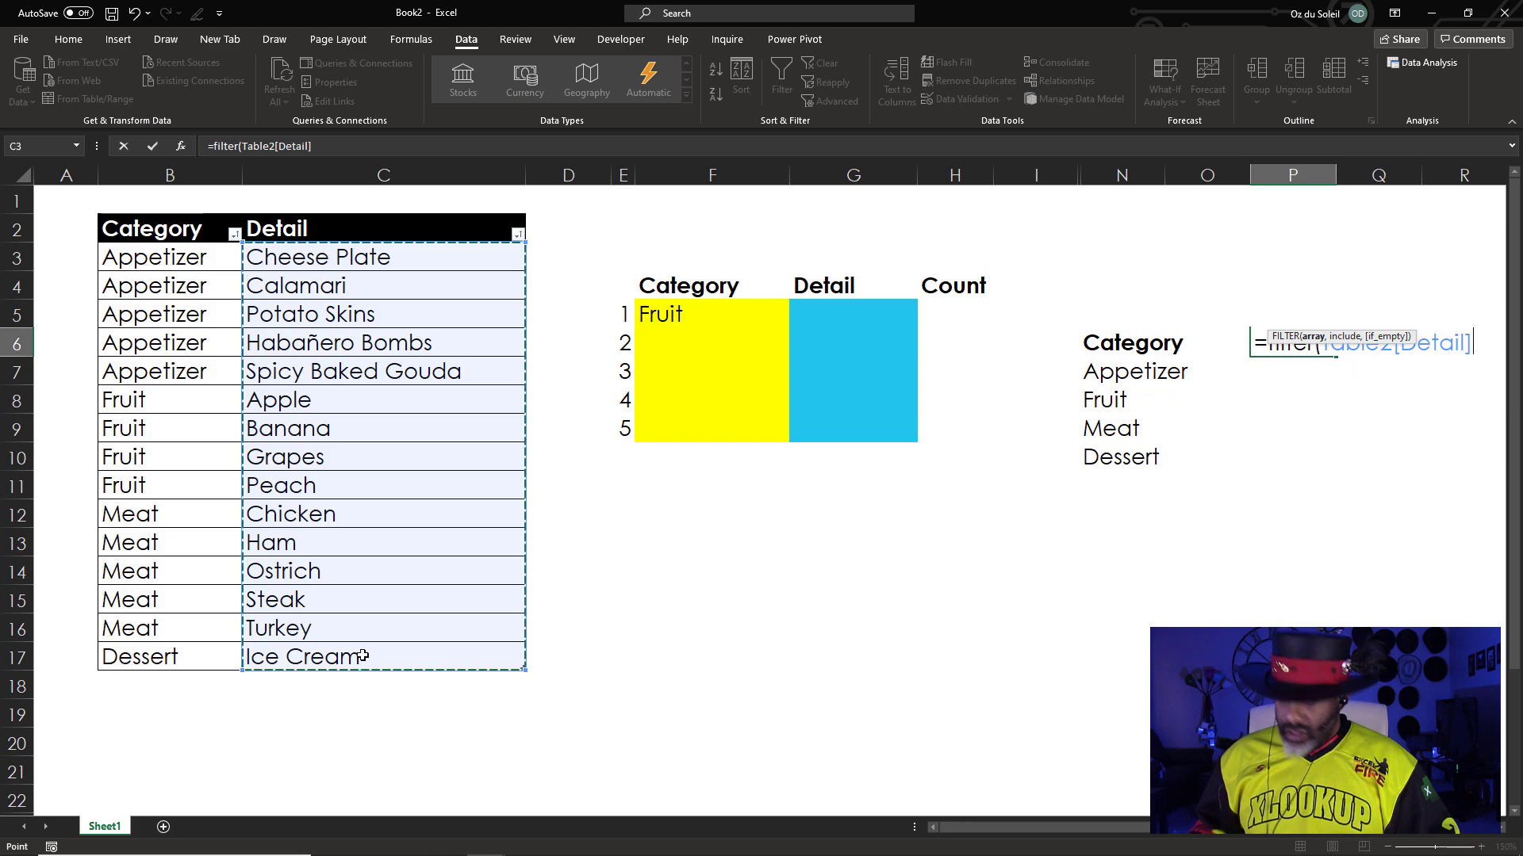
text(,)
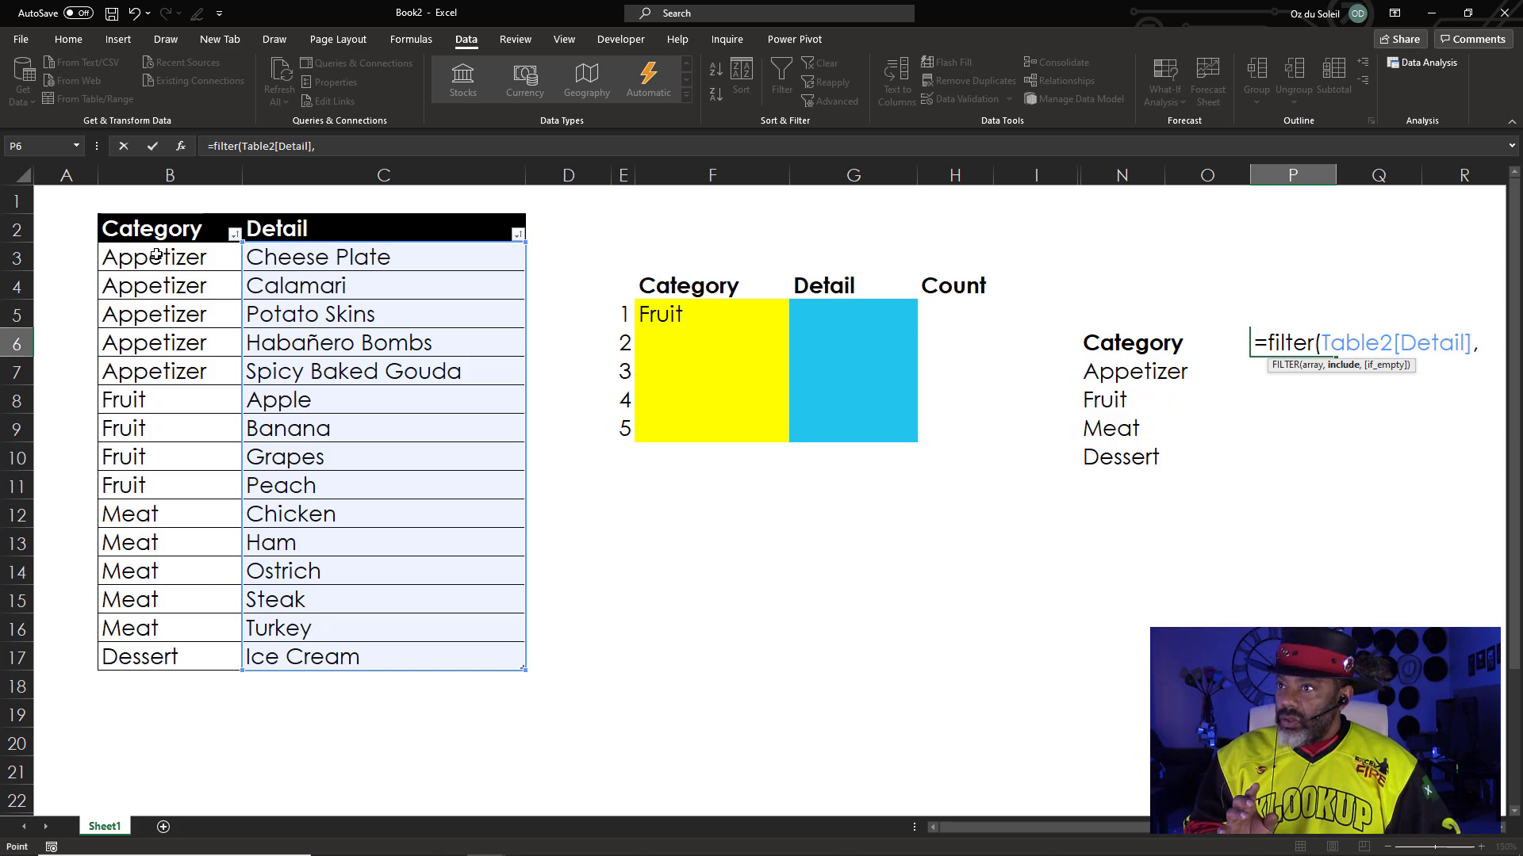
drag(156, 257, 167, 655)
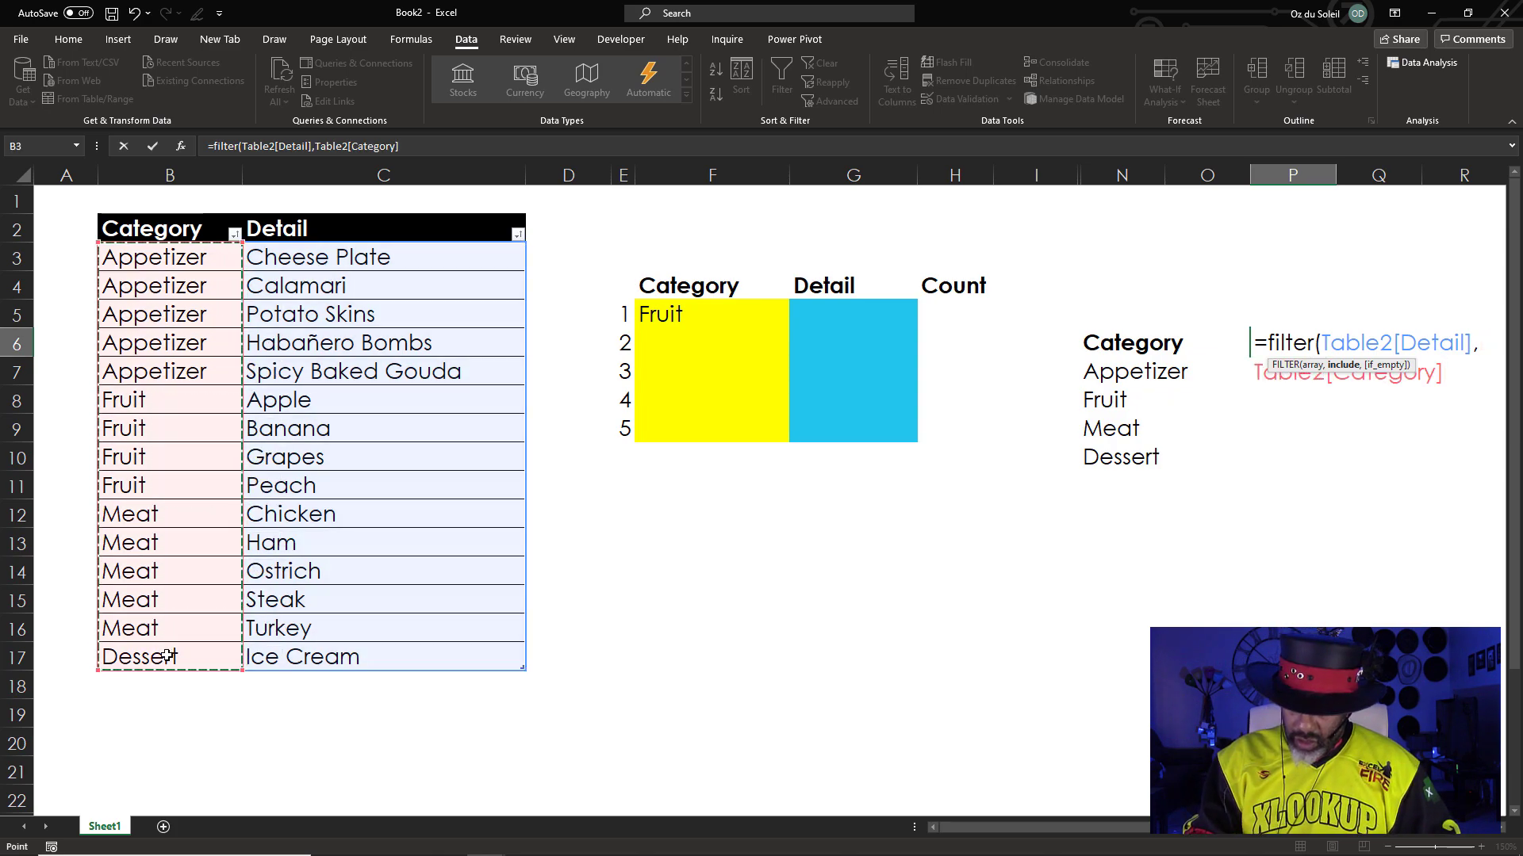
text(=)
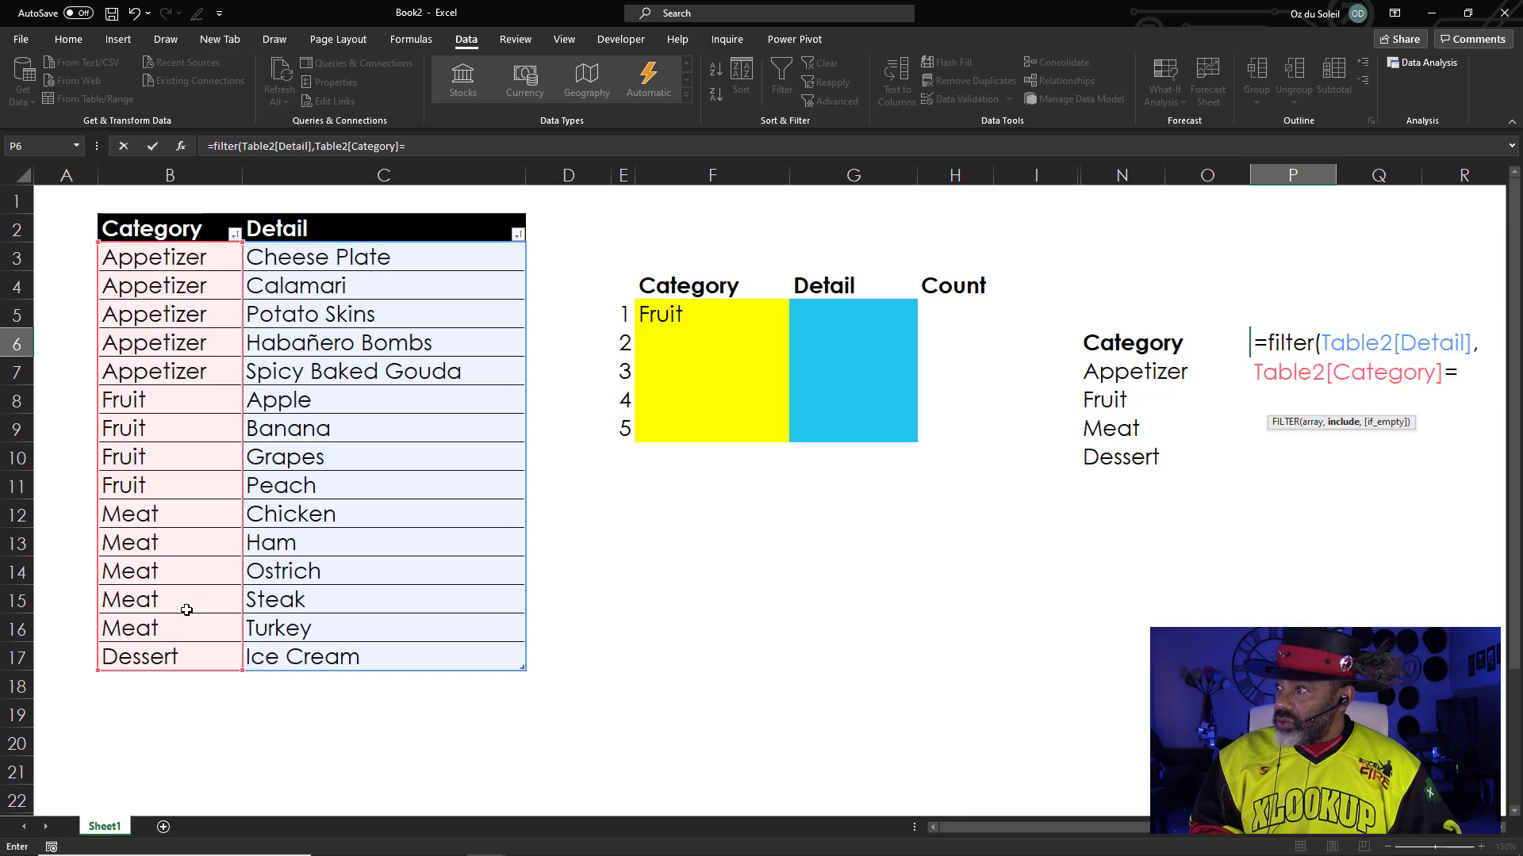
click(664, 314)
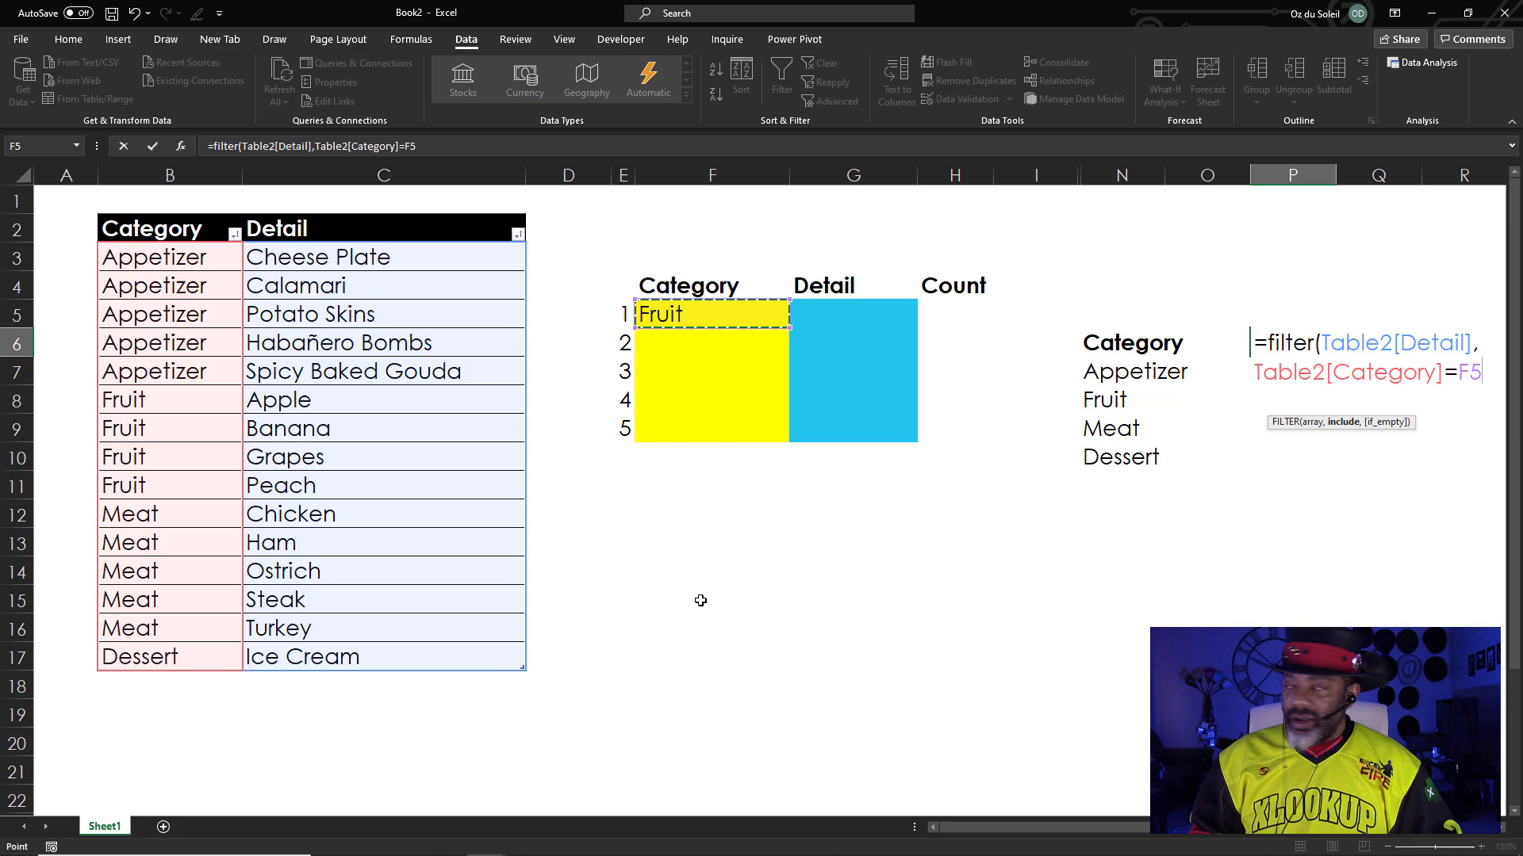
key(Return)
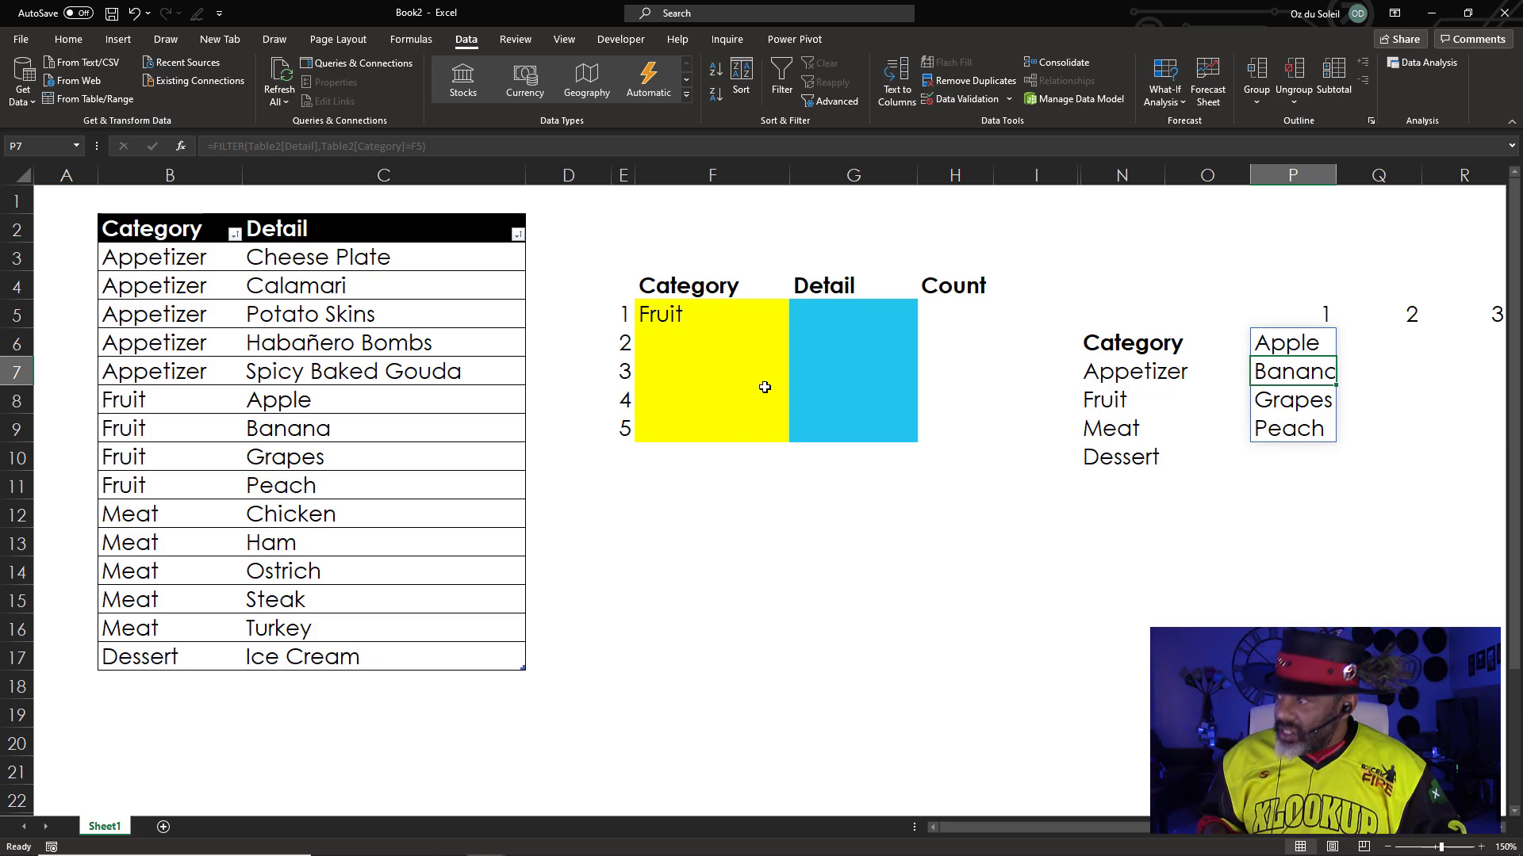
click(816, 309)
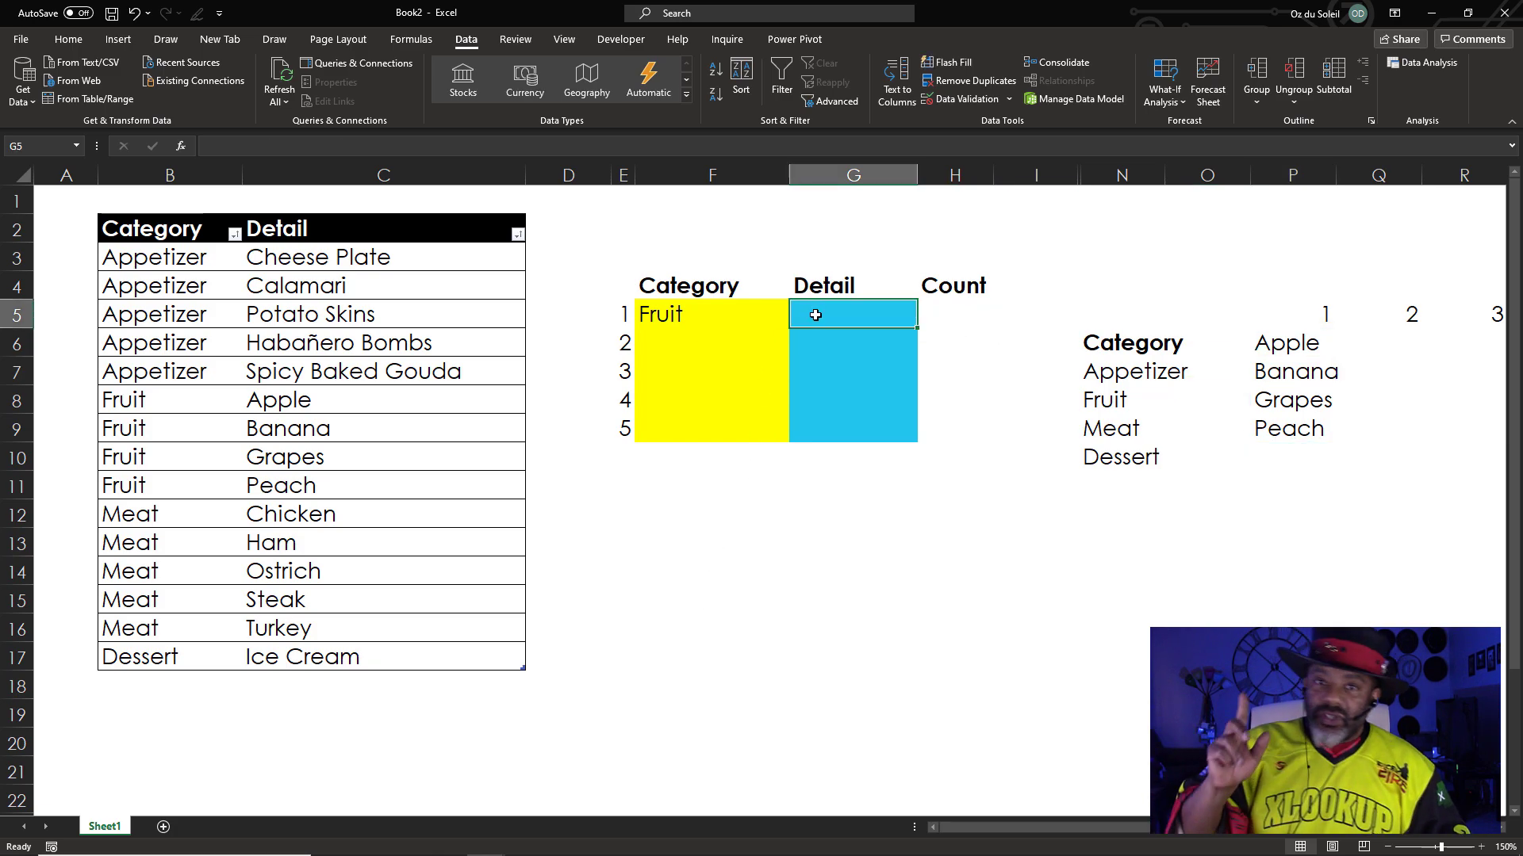
- Apply list validation with source =P6# to the Detail cell G5
click(958, 103)
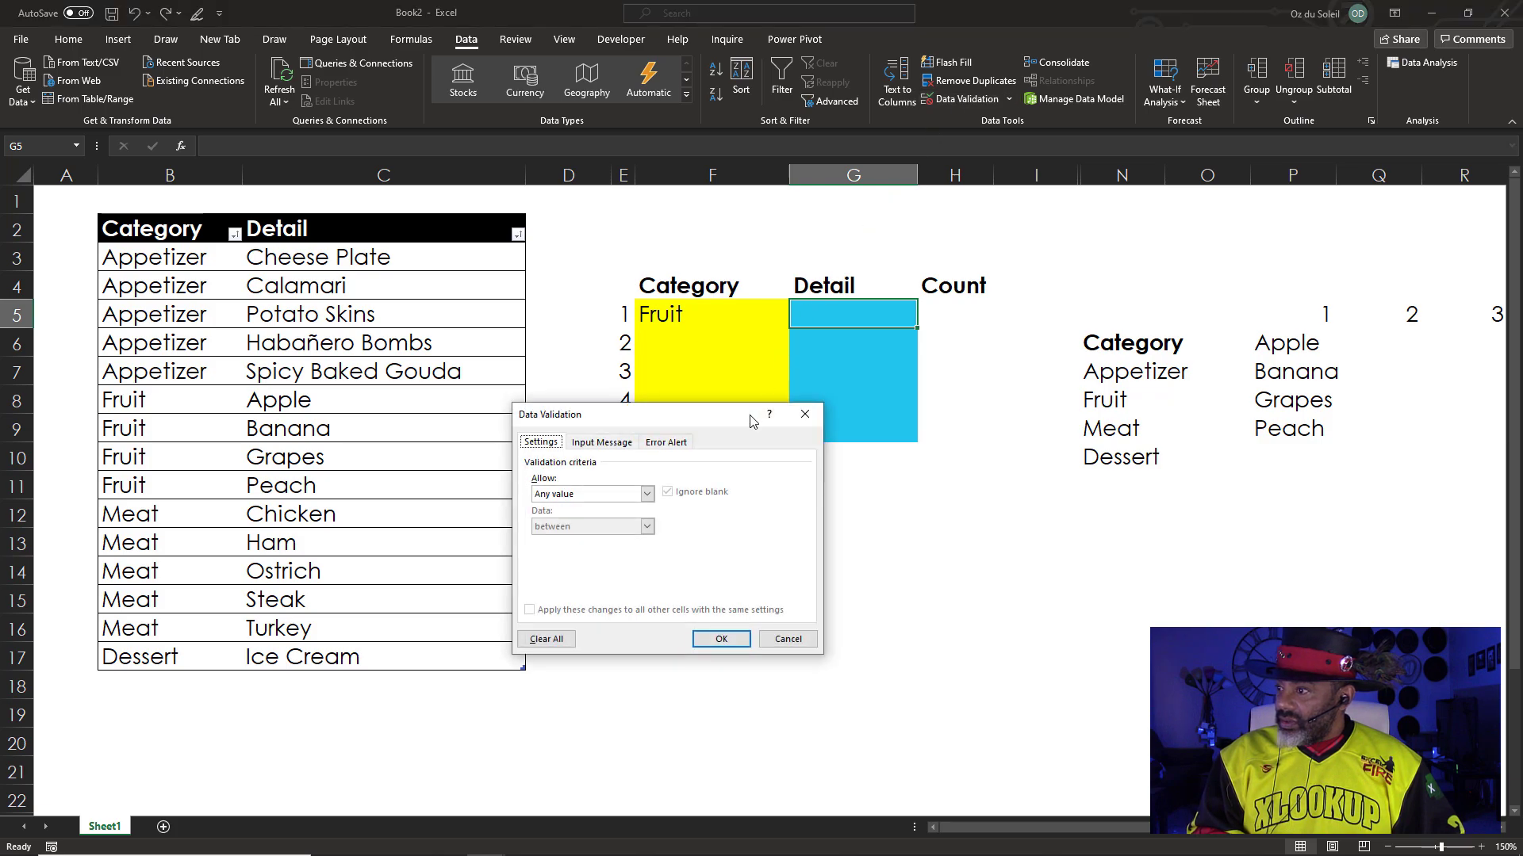
click(647, 494)
click(592, 544)
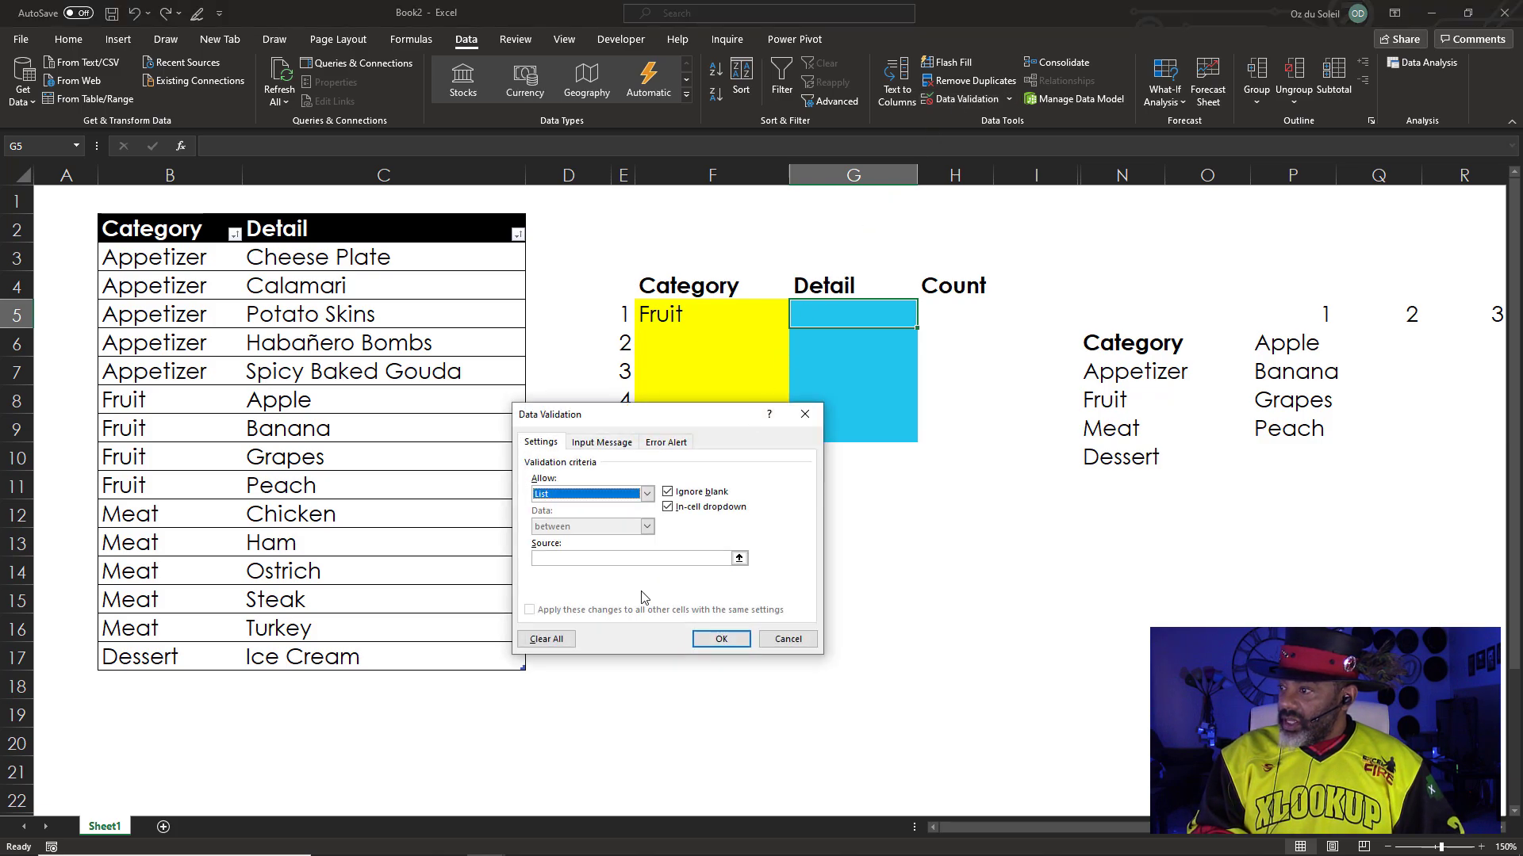
click(632, 561)
text(=p6#)
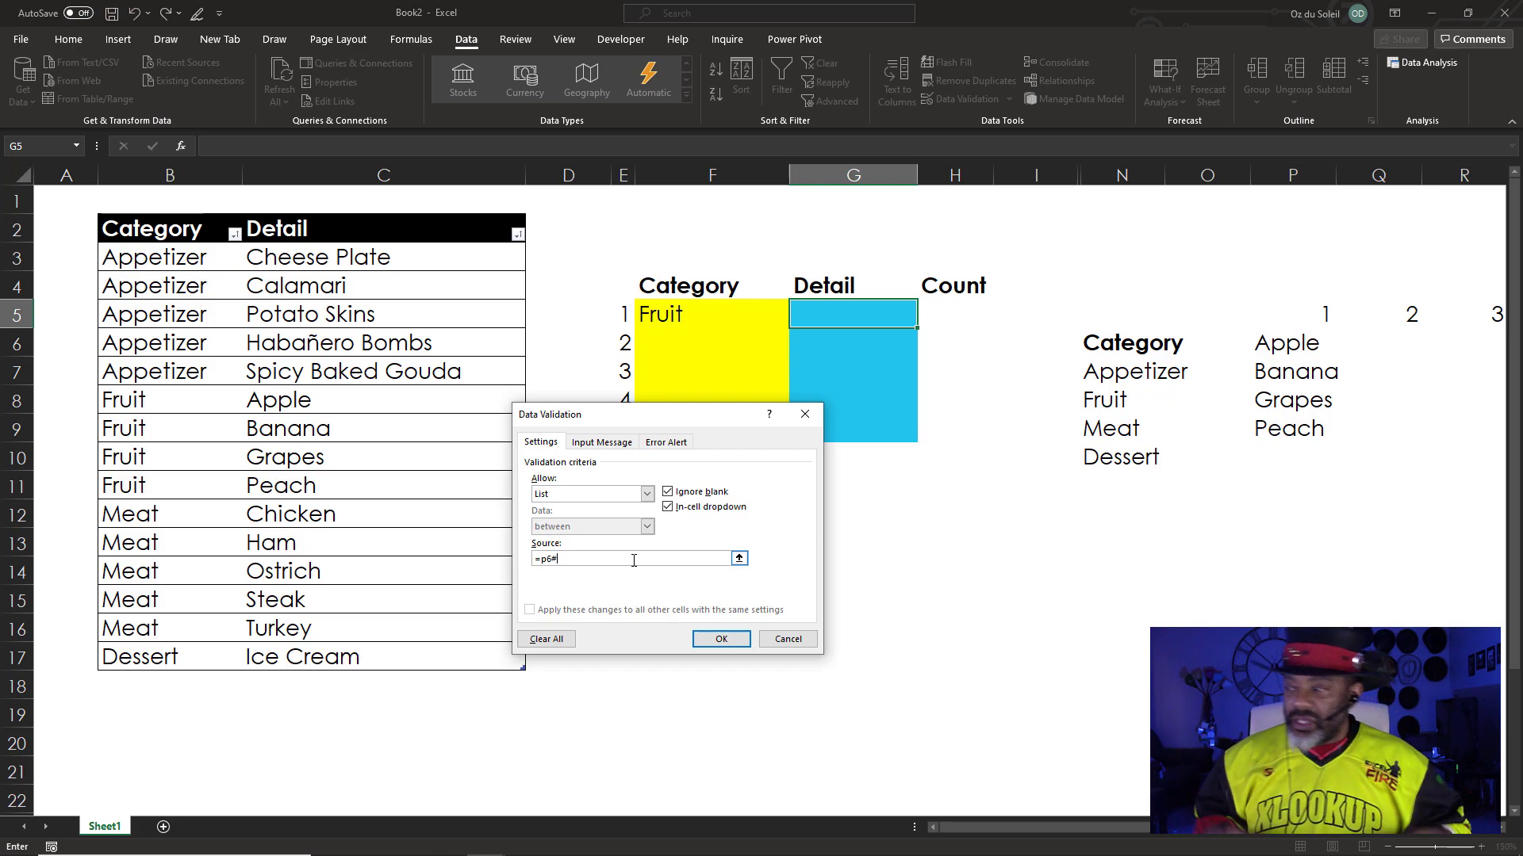
click(722, 639)
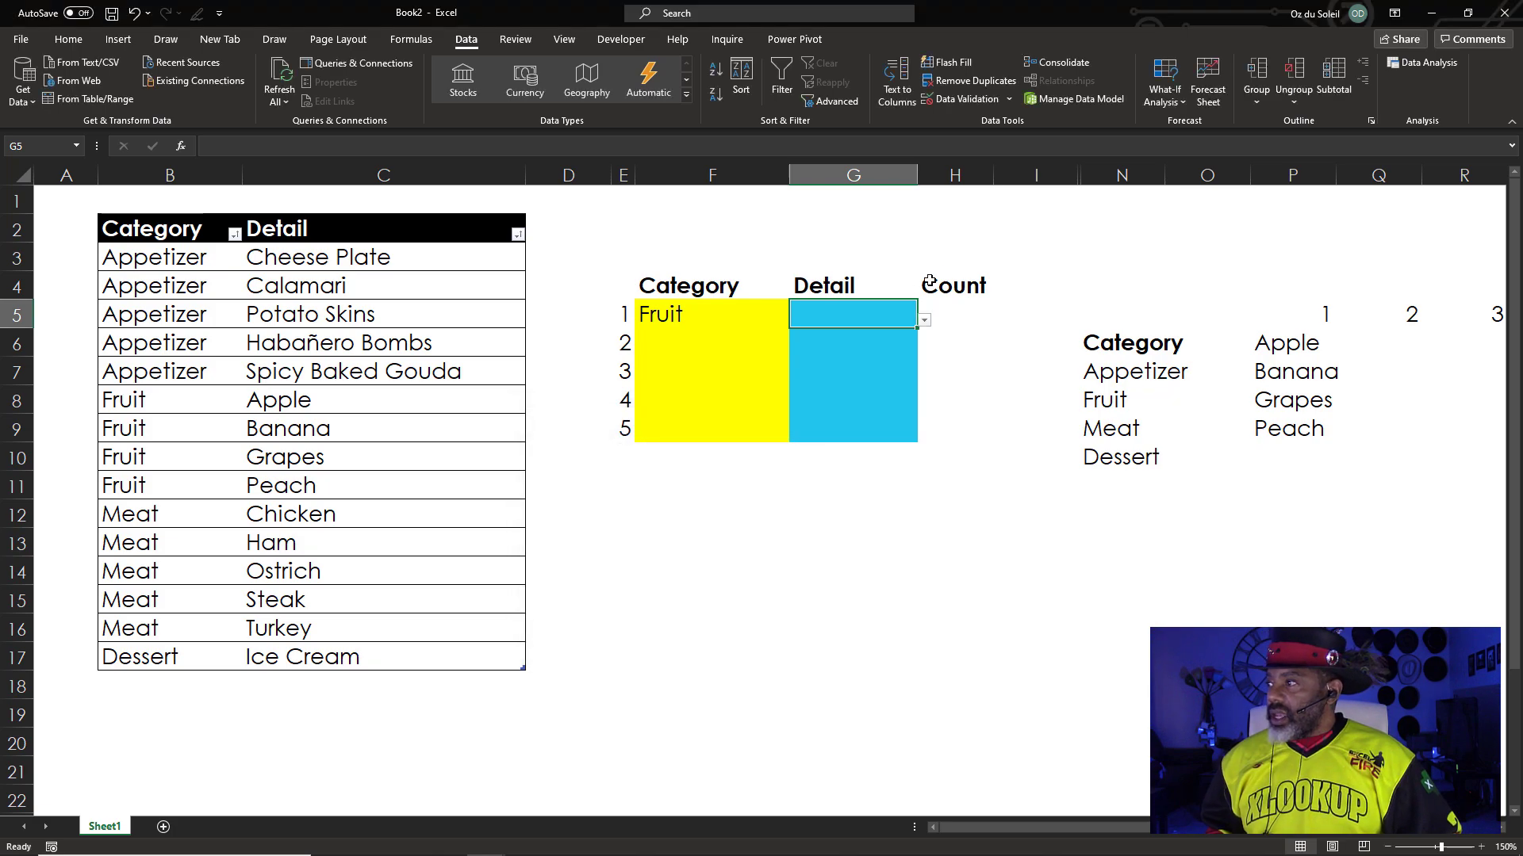
- Test the G5 Detail dropdown by picking Banana, then clear it
click(926, 322)
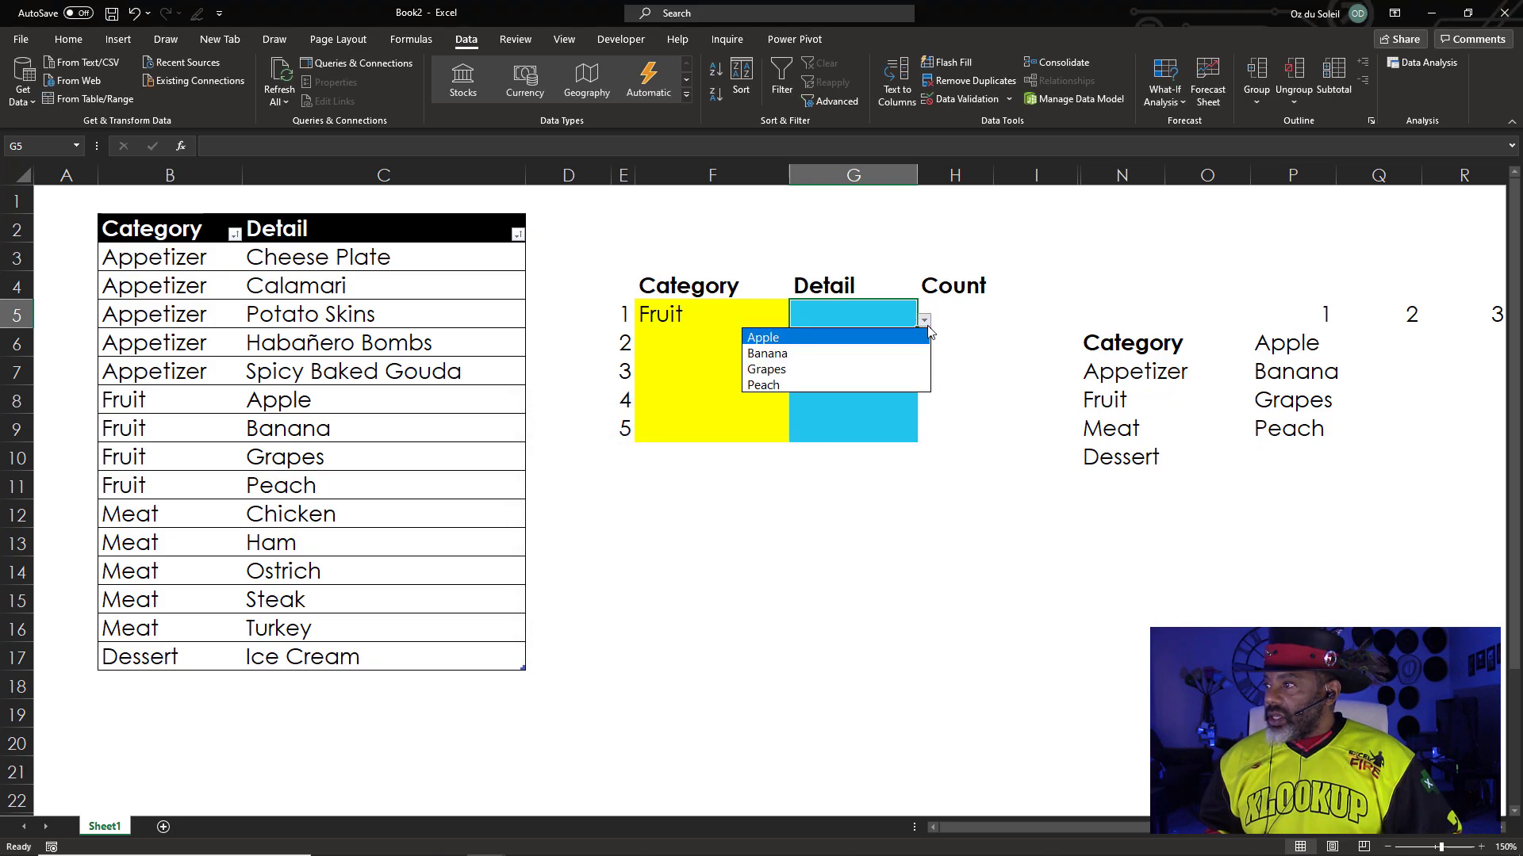
click(832, 354)
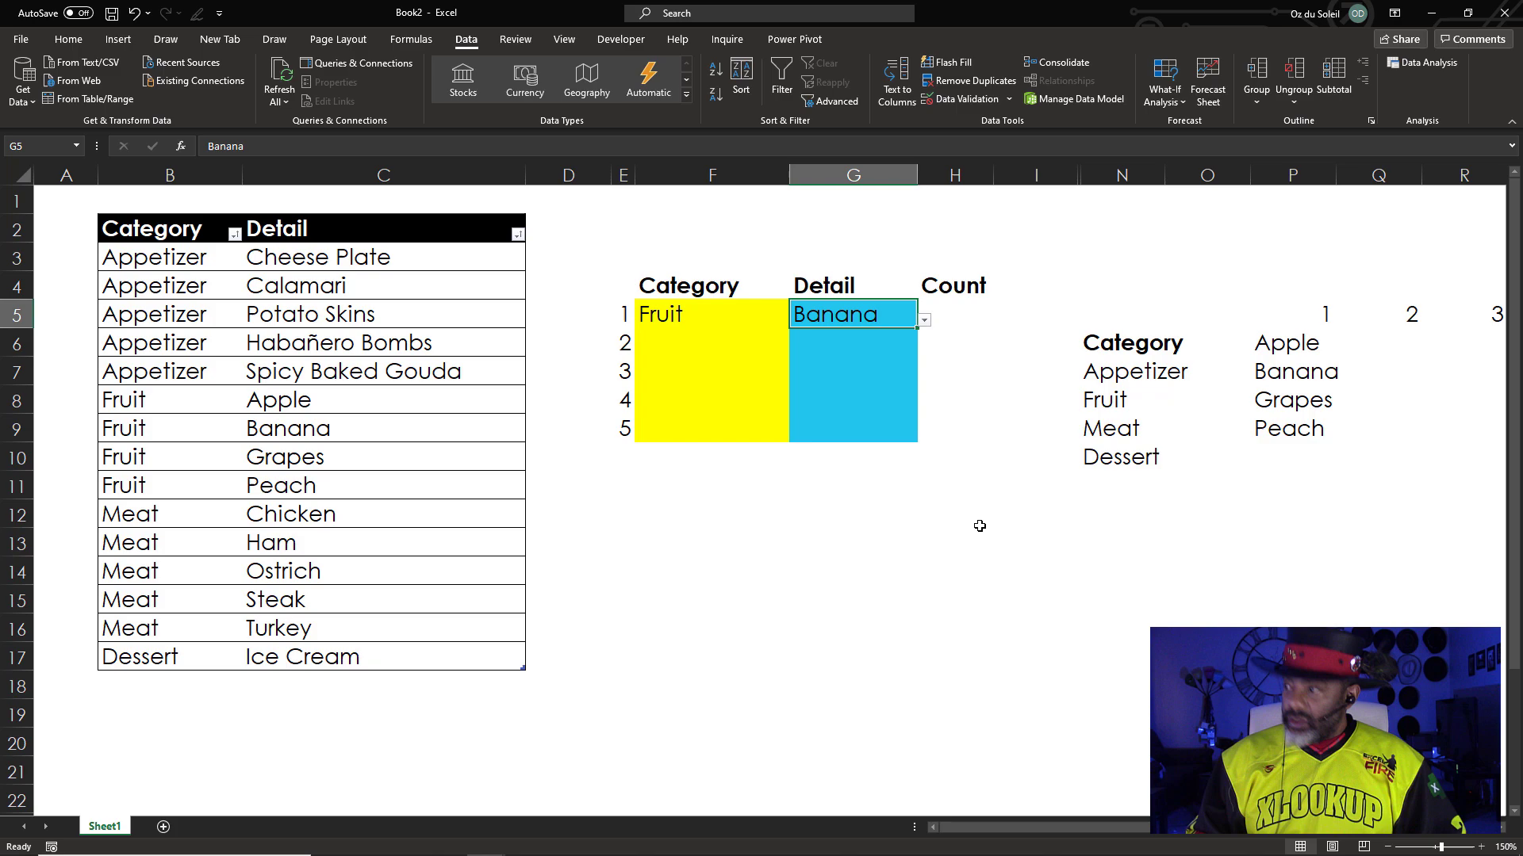
key(Delete)
- Change the first category to Dessert and confirm its Detail dropdown offers only Ice Cream
click(705, 314)
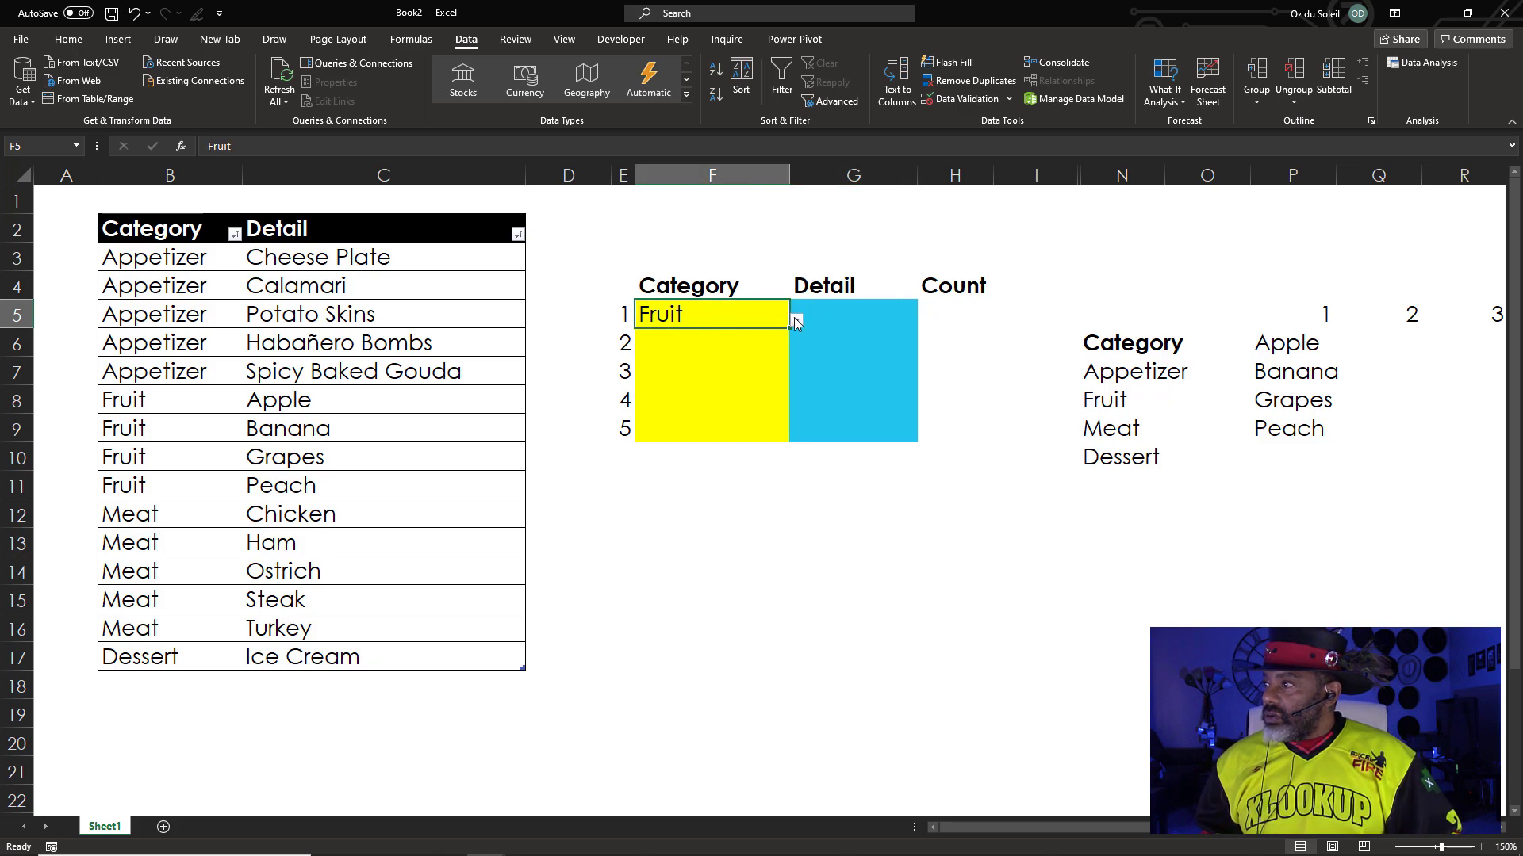
click(796, 320)
click(774, 385)
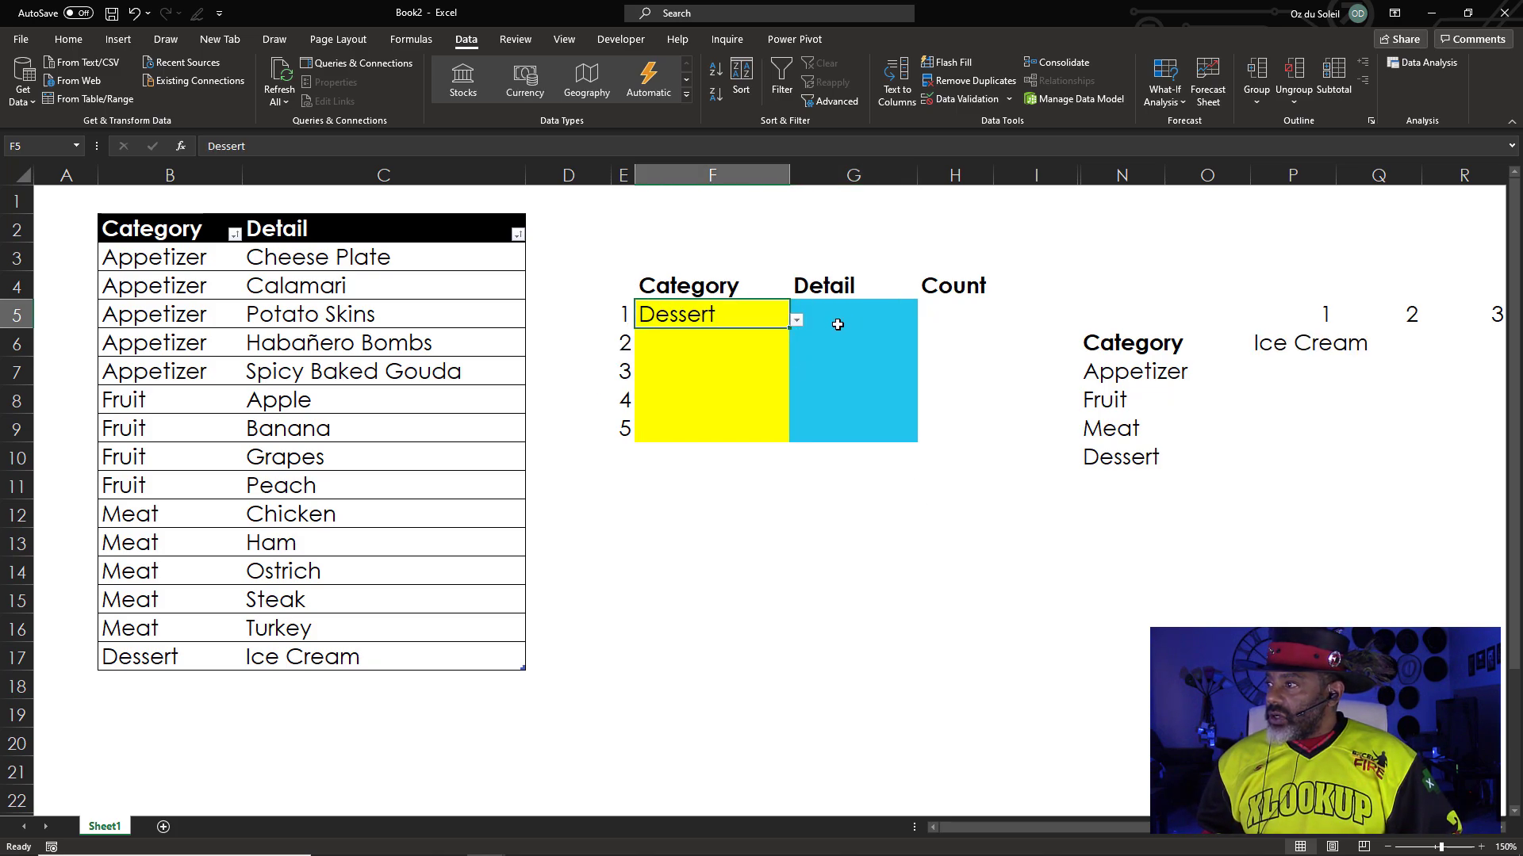
click(837, 326)
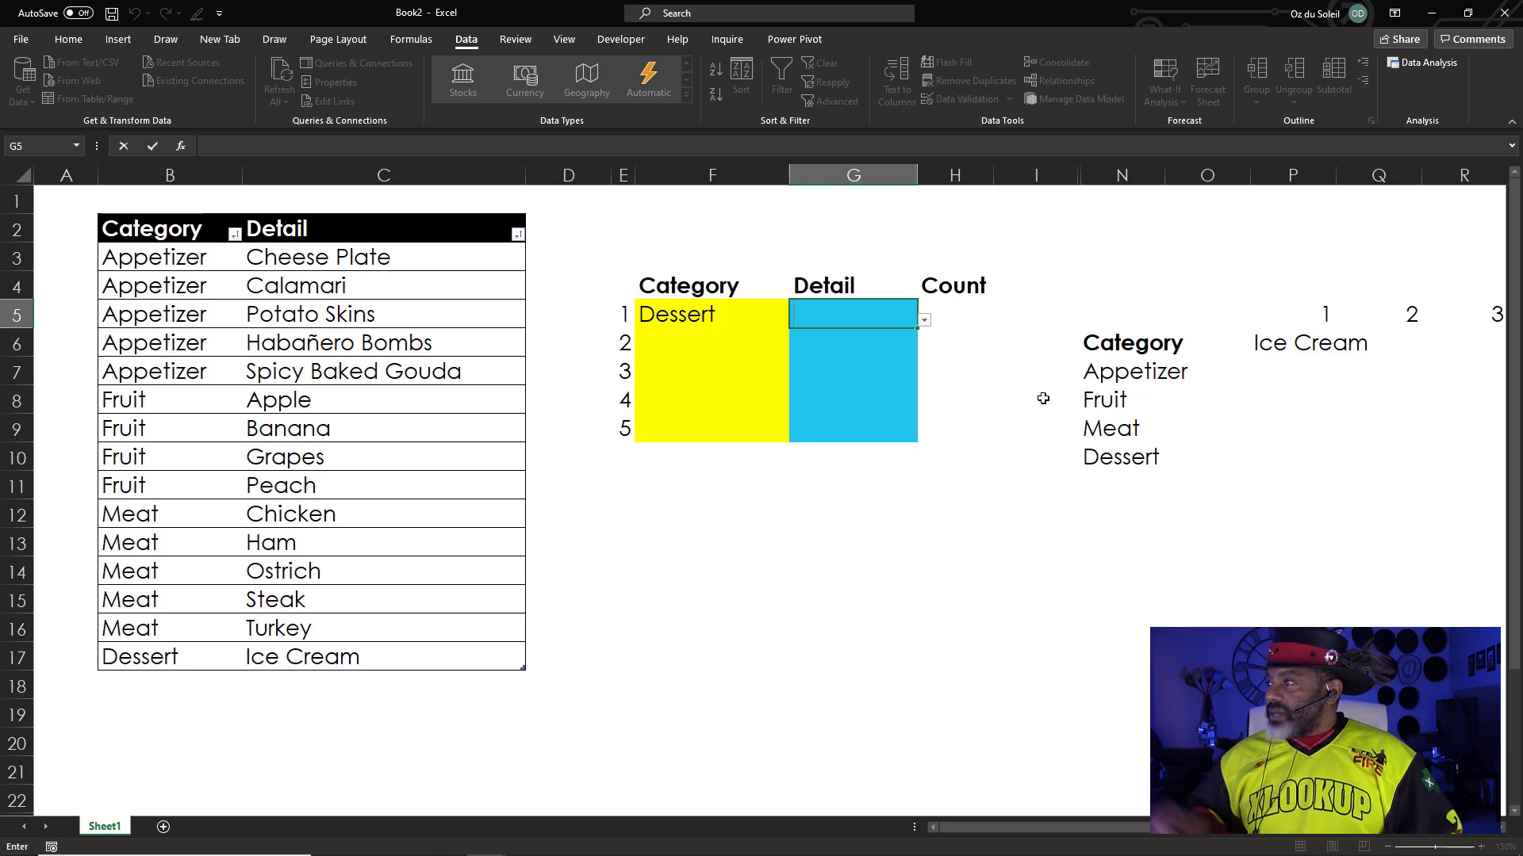
click(925, 321)
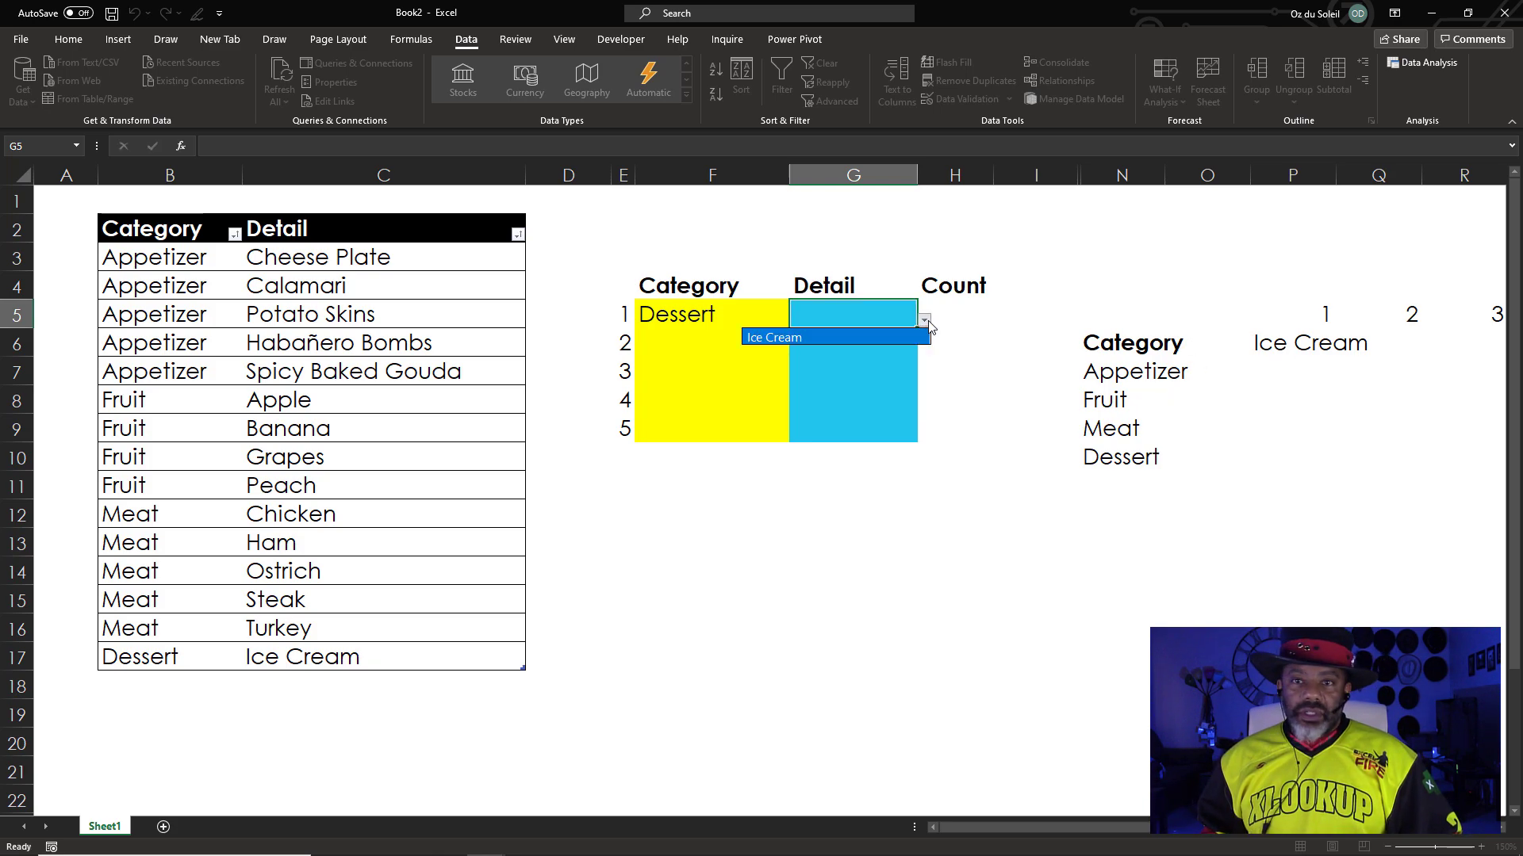
click(925, 321)
- Add a new Dessert row for Blonde Brownie at the bottom of the table
click(168, 675)
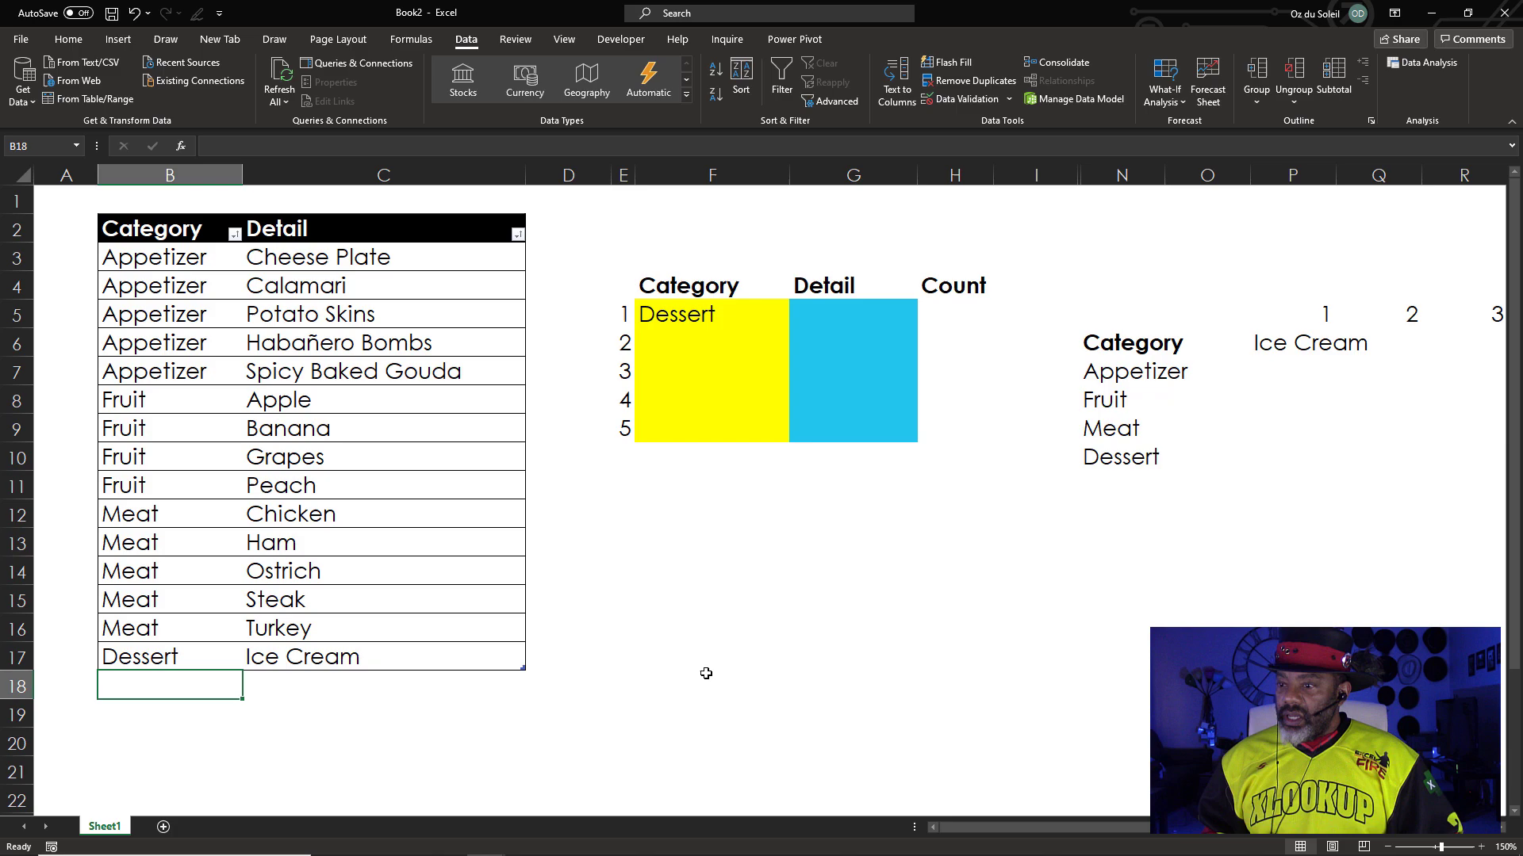
text(De)
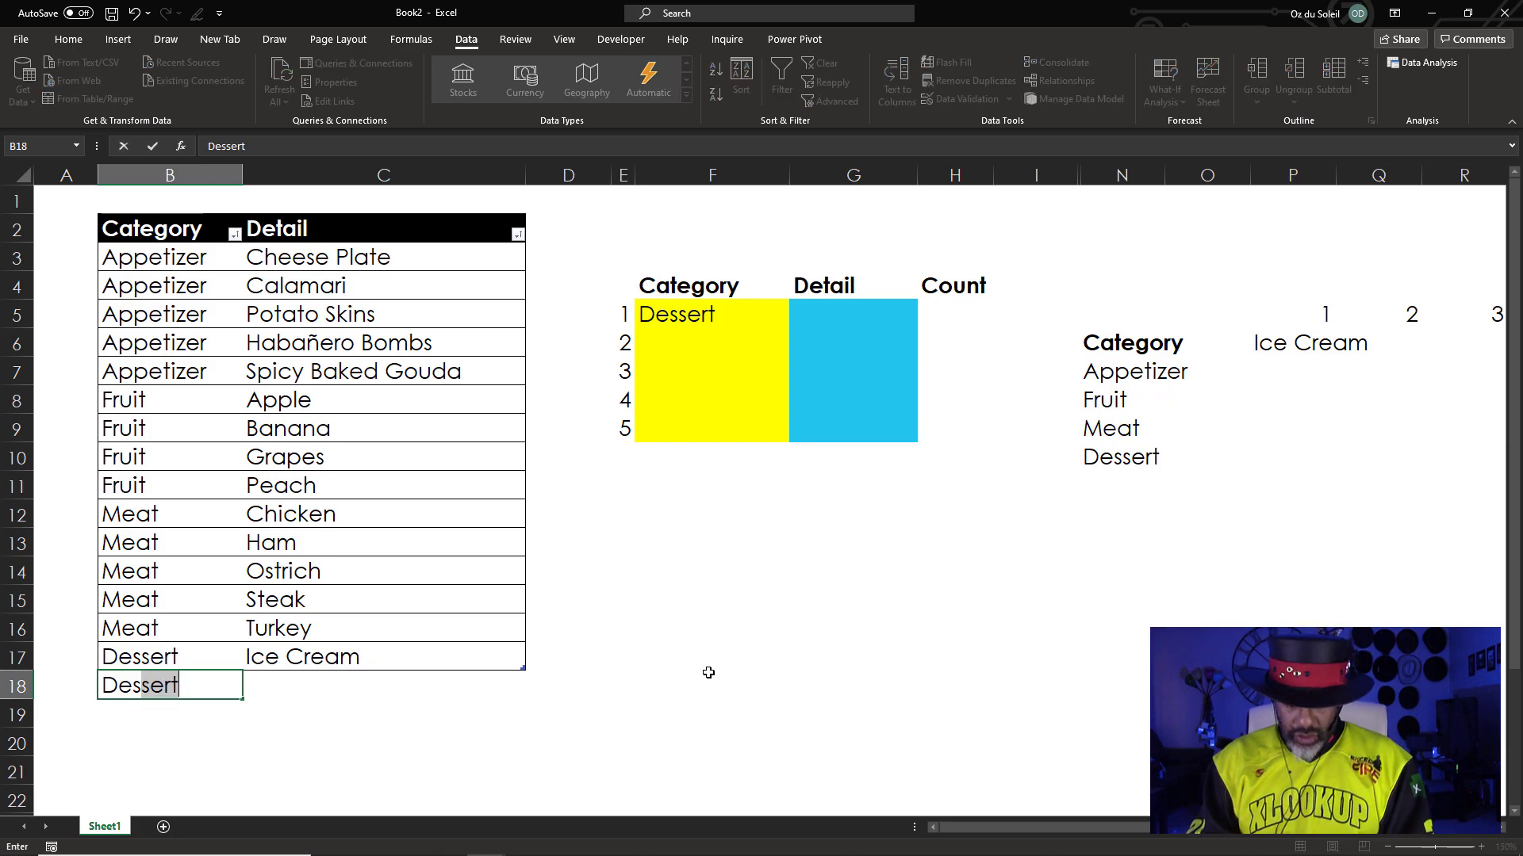
key(Tab)
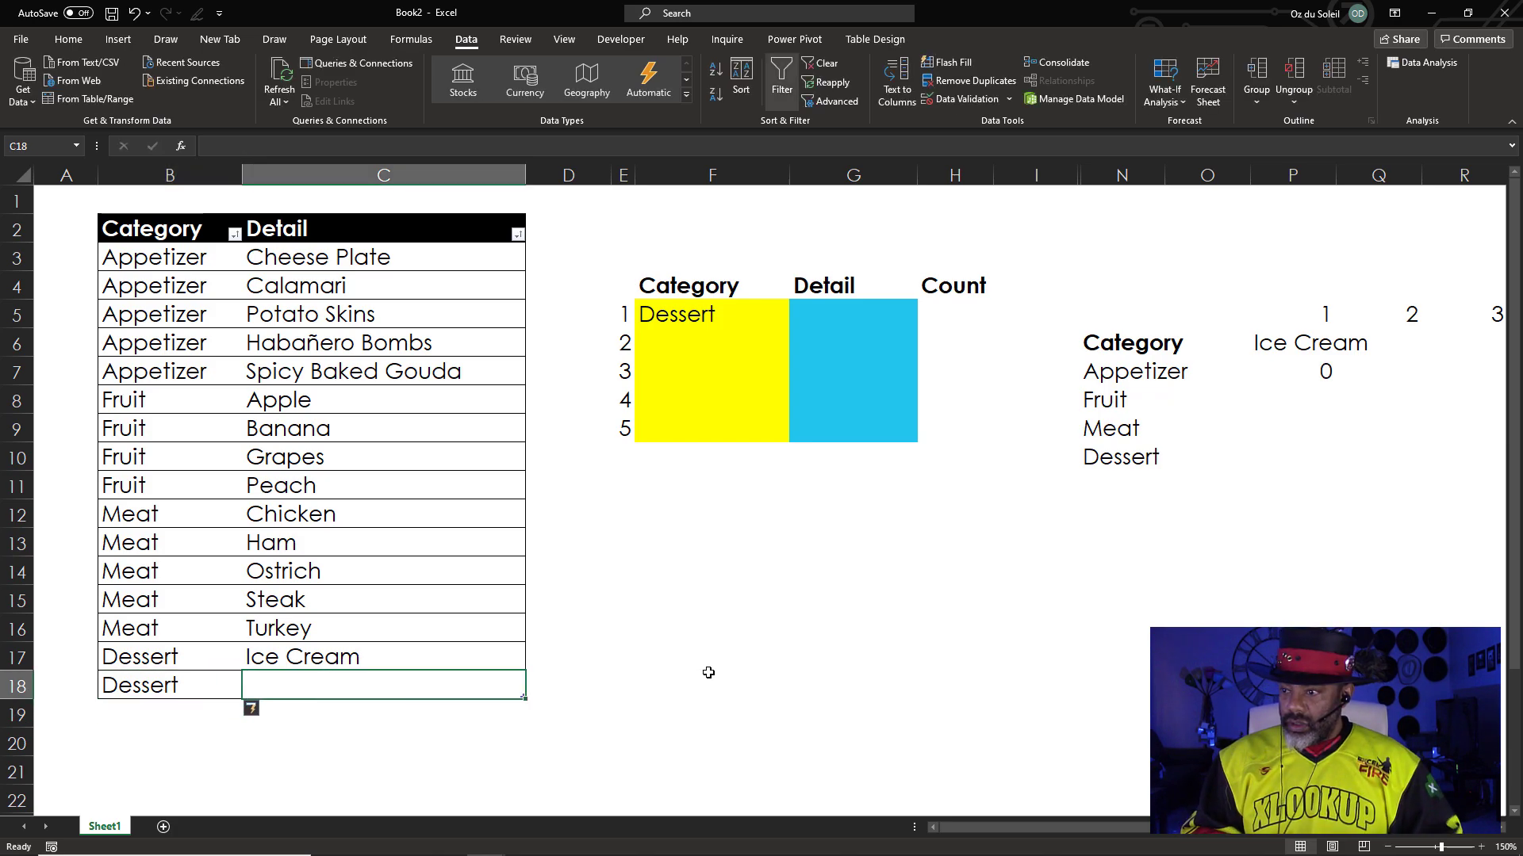
text(Blonde)
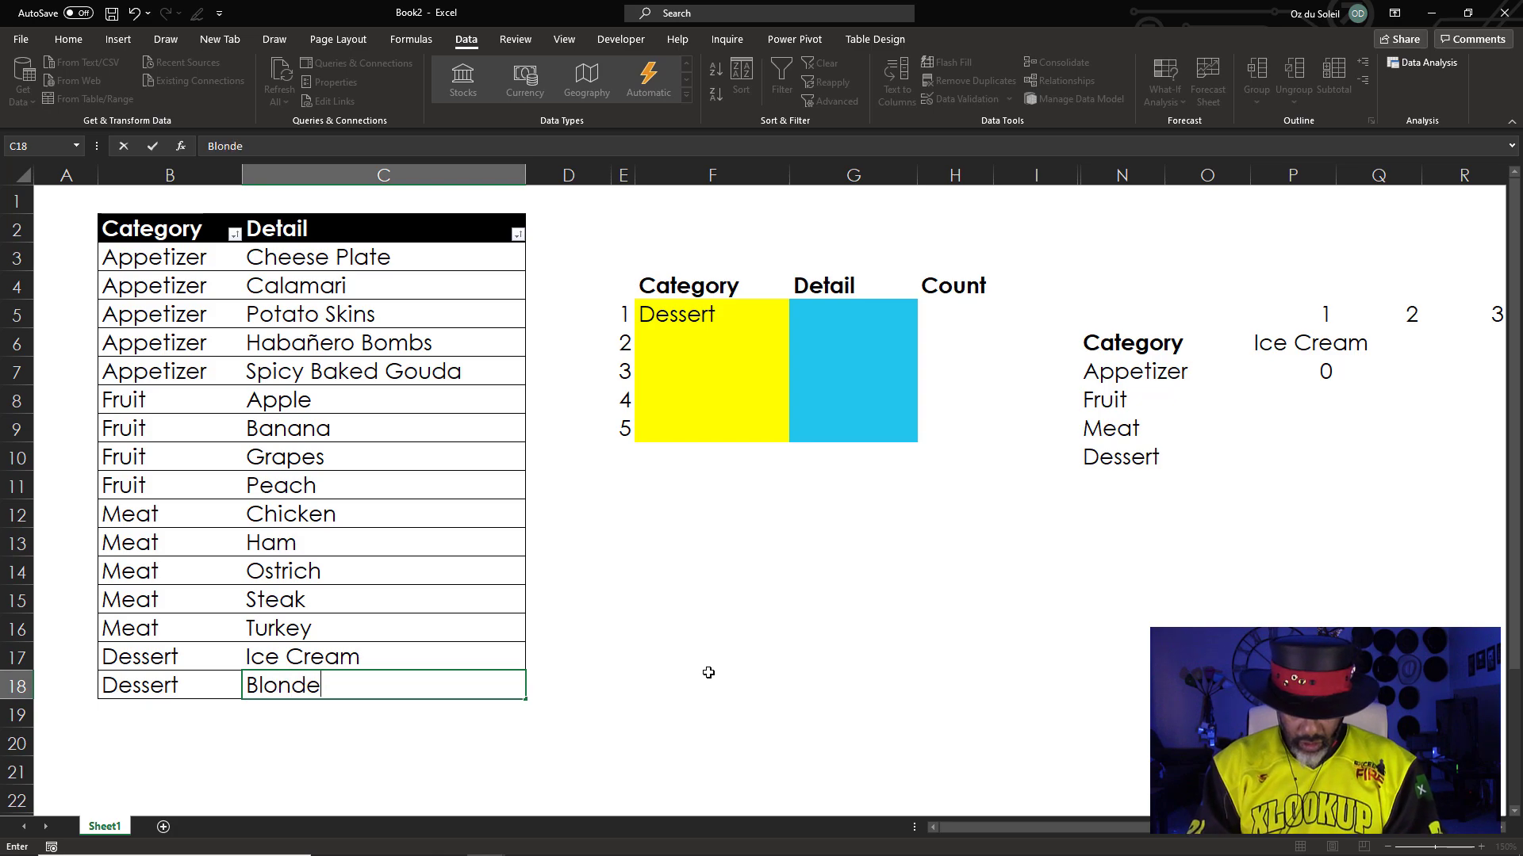
text( Brownie)
key(Return)
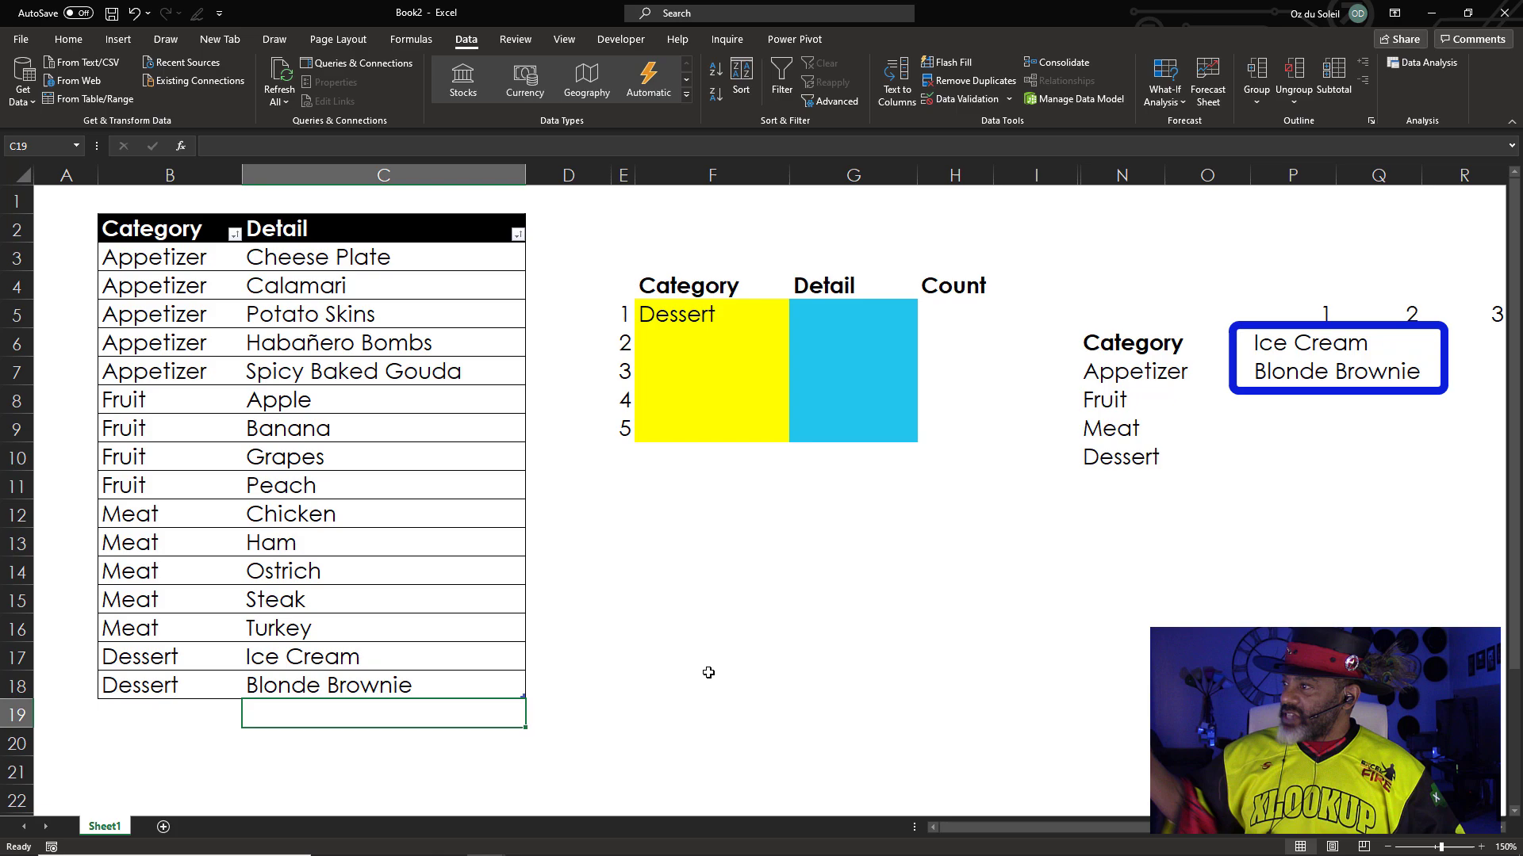
- Pick Blonde Brownie as row 1's detail from the G5 dropdown
click(808, 314)
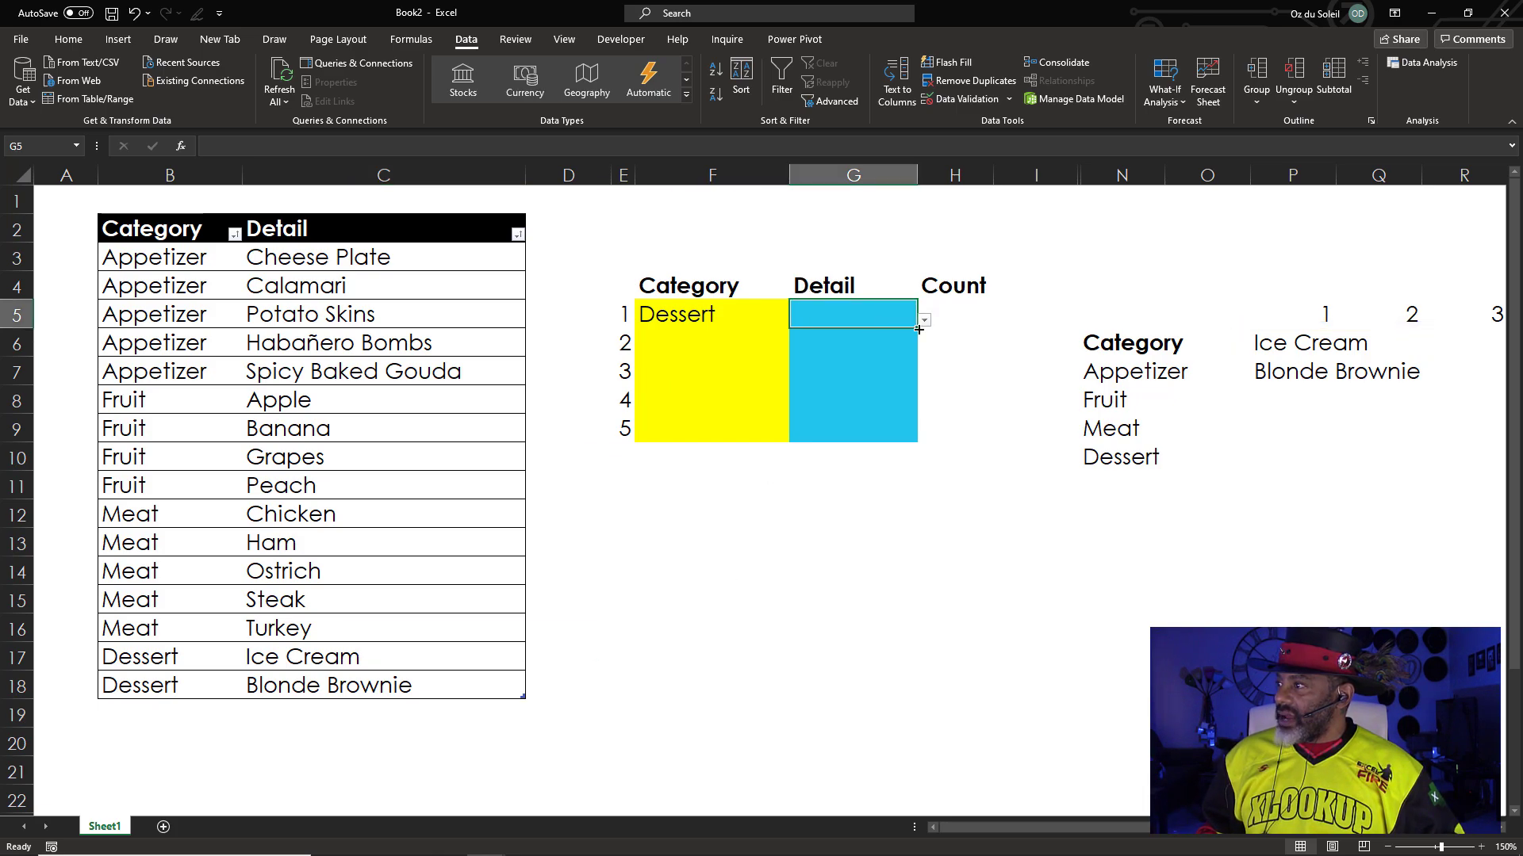
click(924, 320)
click(904, 355)
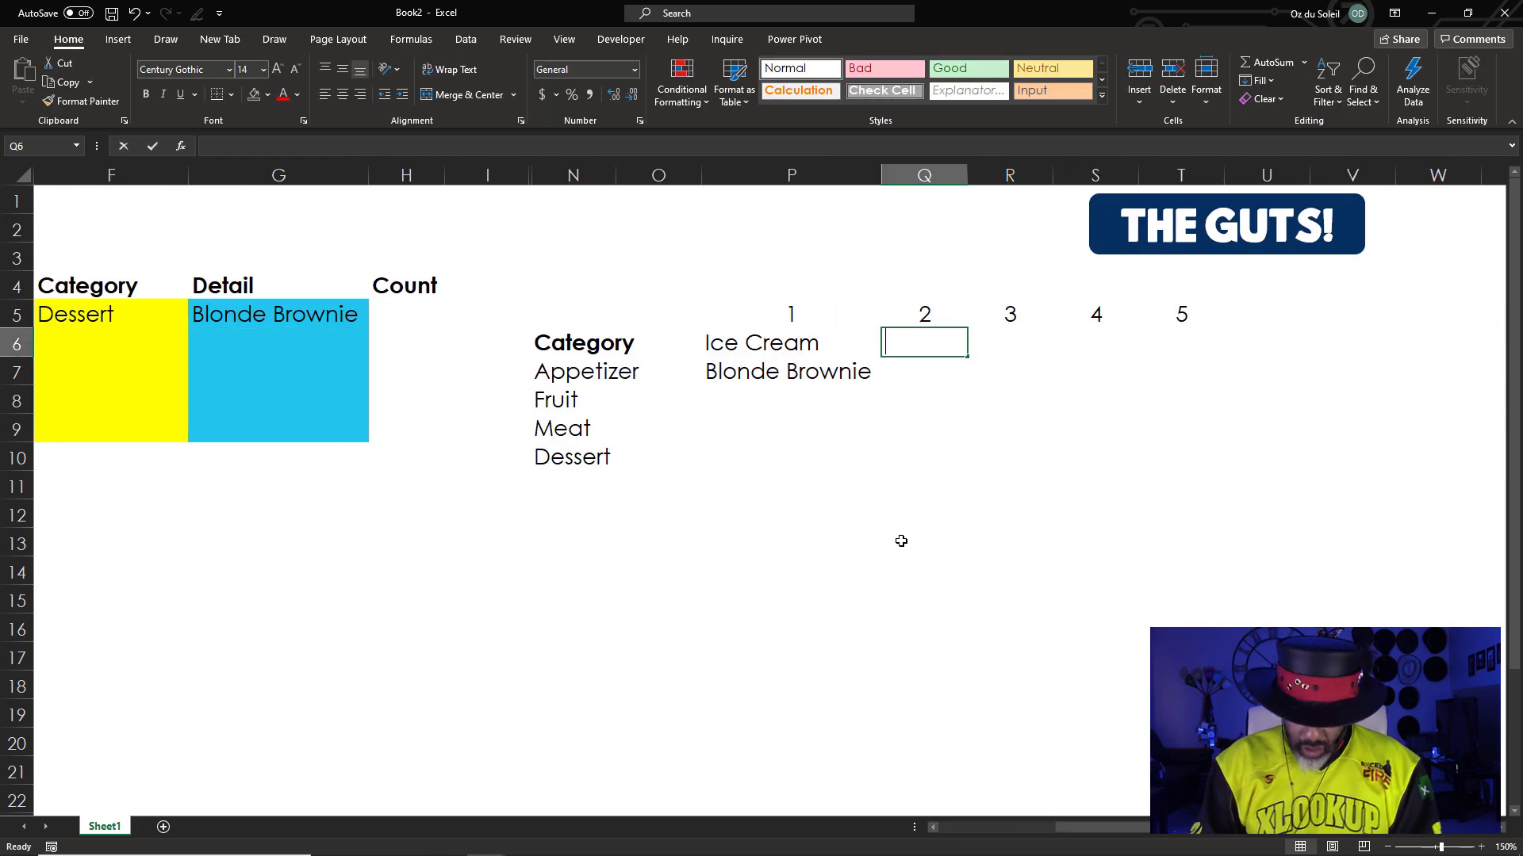
text(=filter)
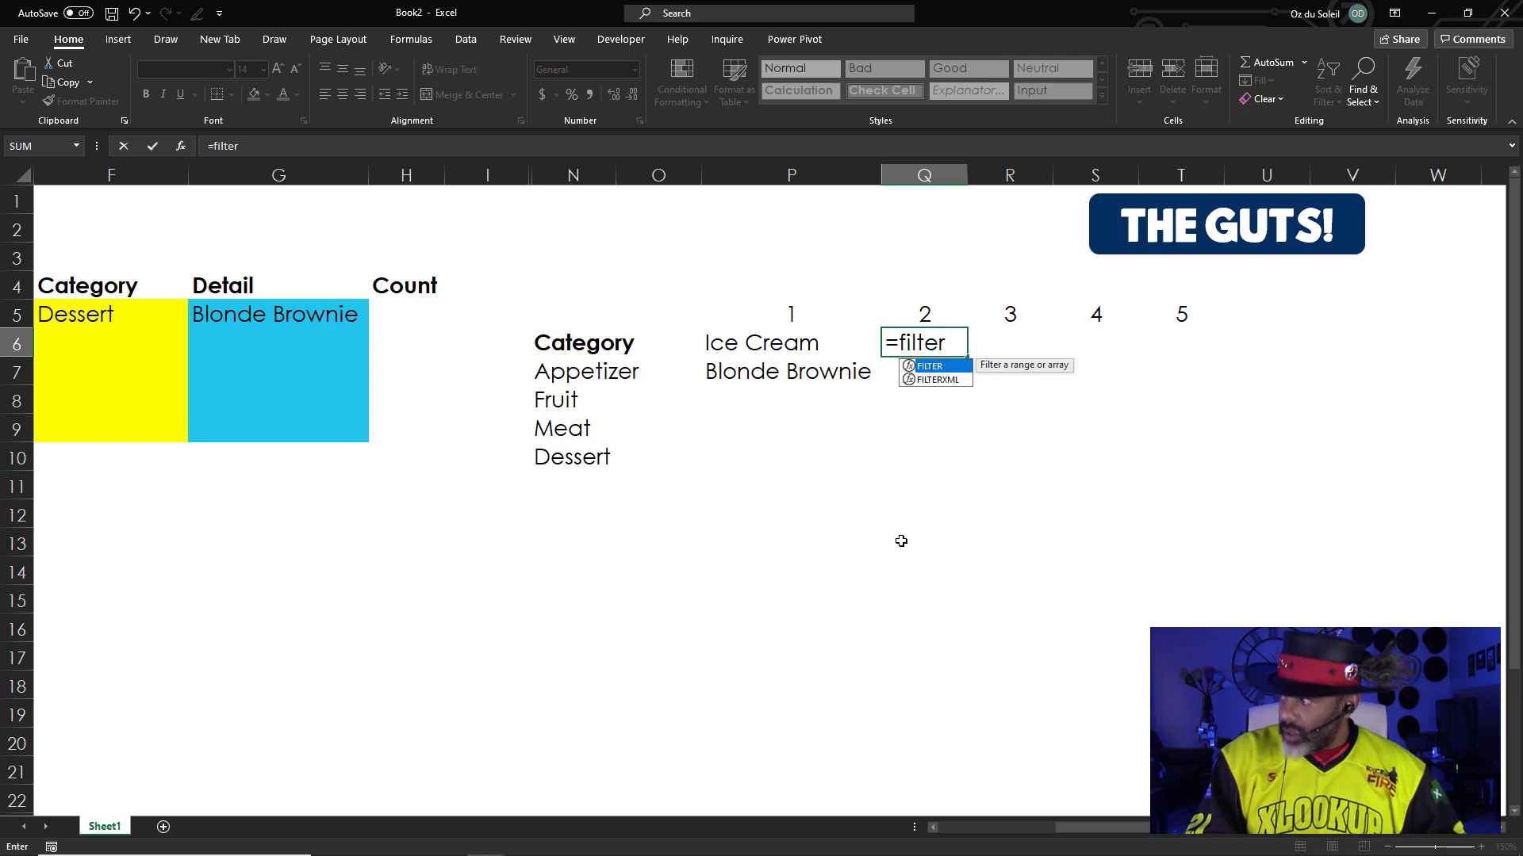
text(()
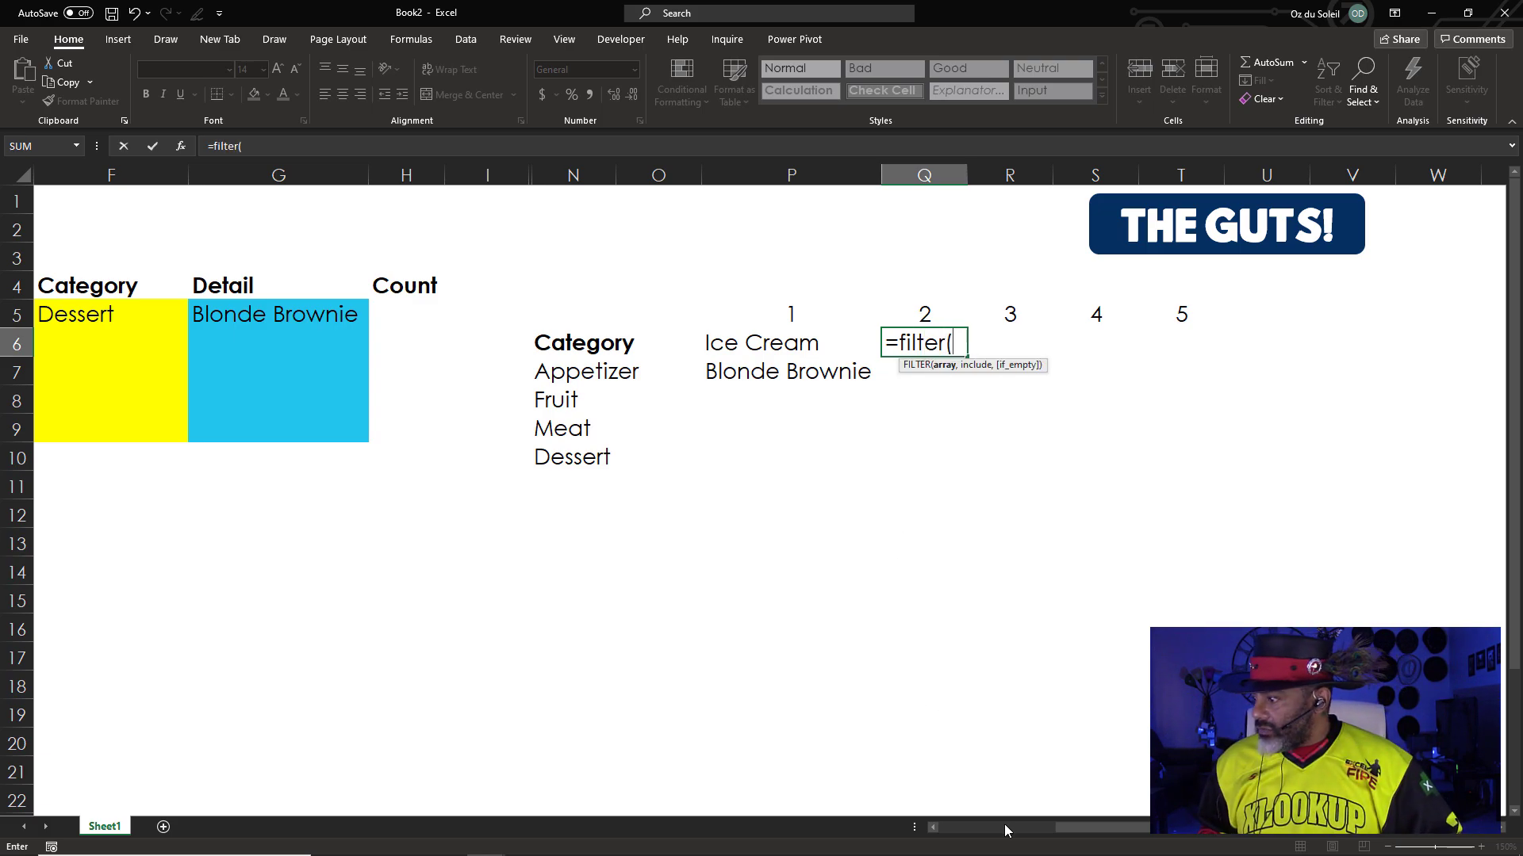
drag(1076, 827, 927, 836)
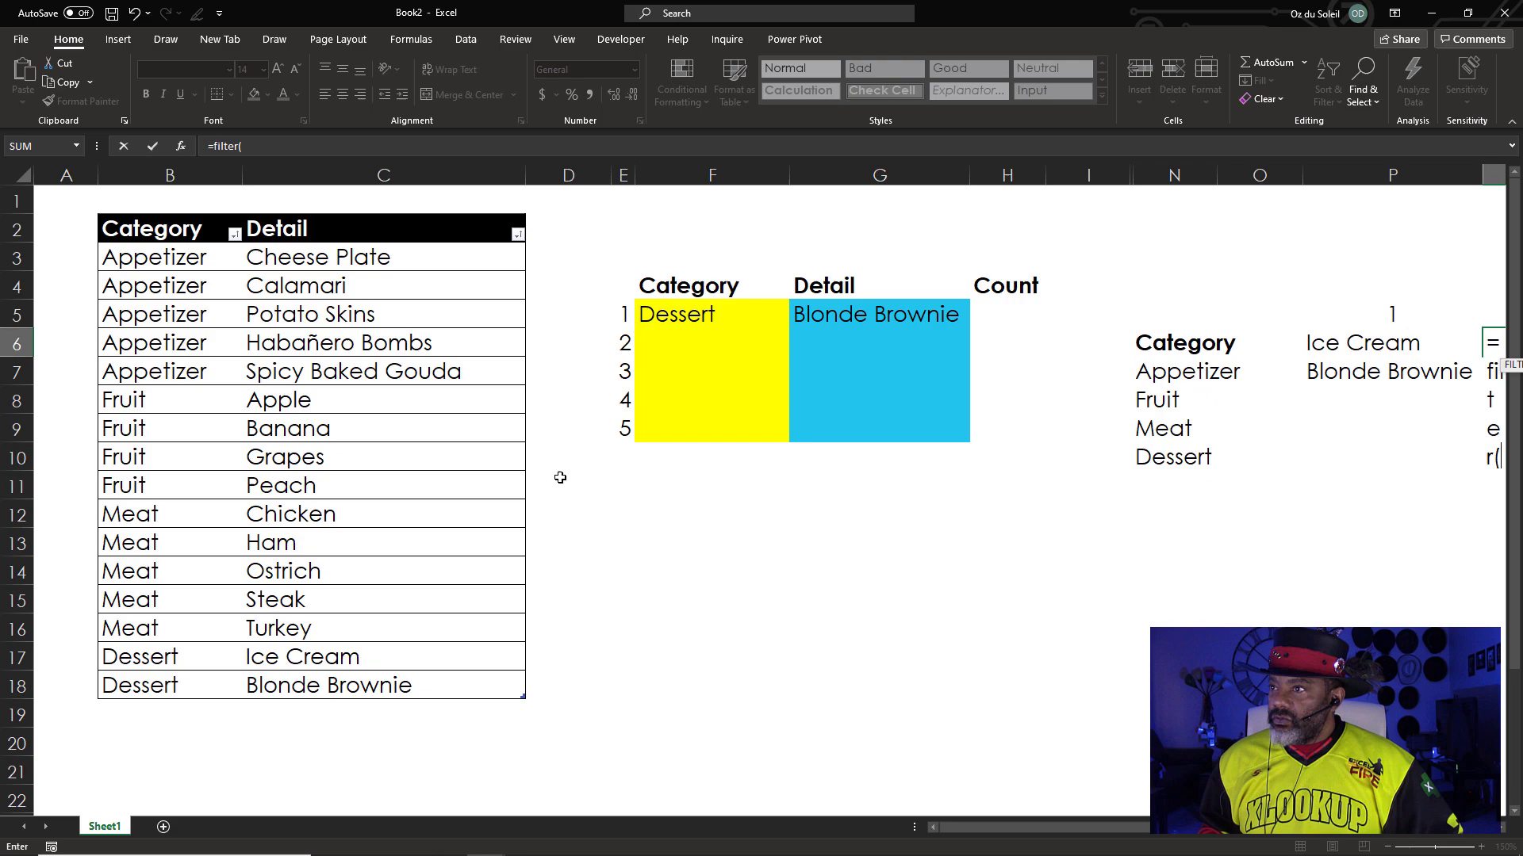
- Enter =FILTER(Table2[Detail],Table2[Category]=F6) in Q6 for row 2's category
drag(432, 257, 416, 686)
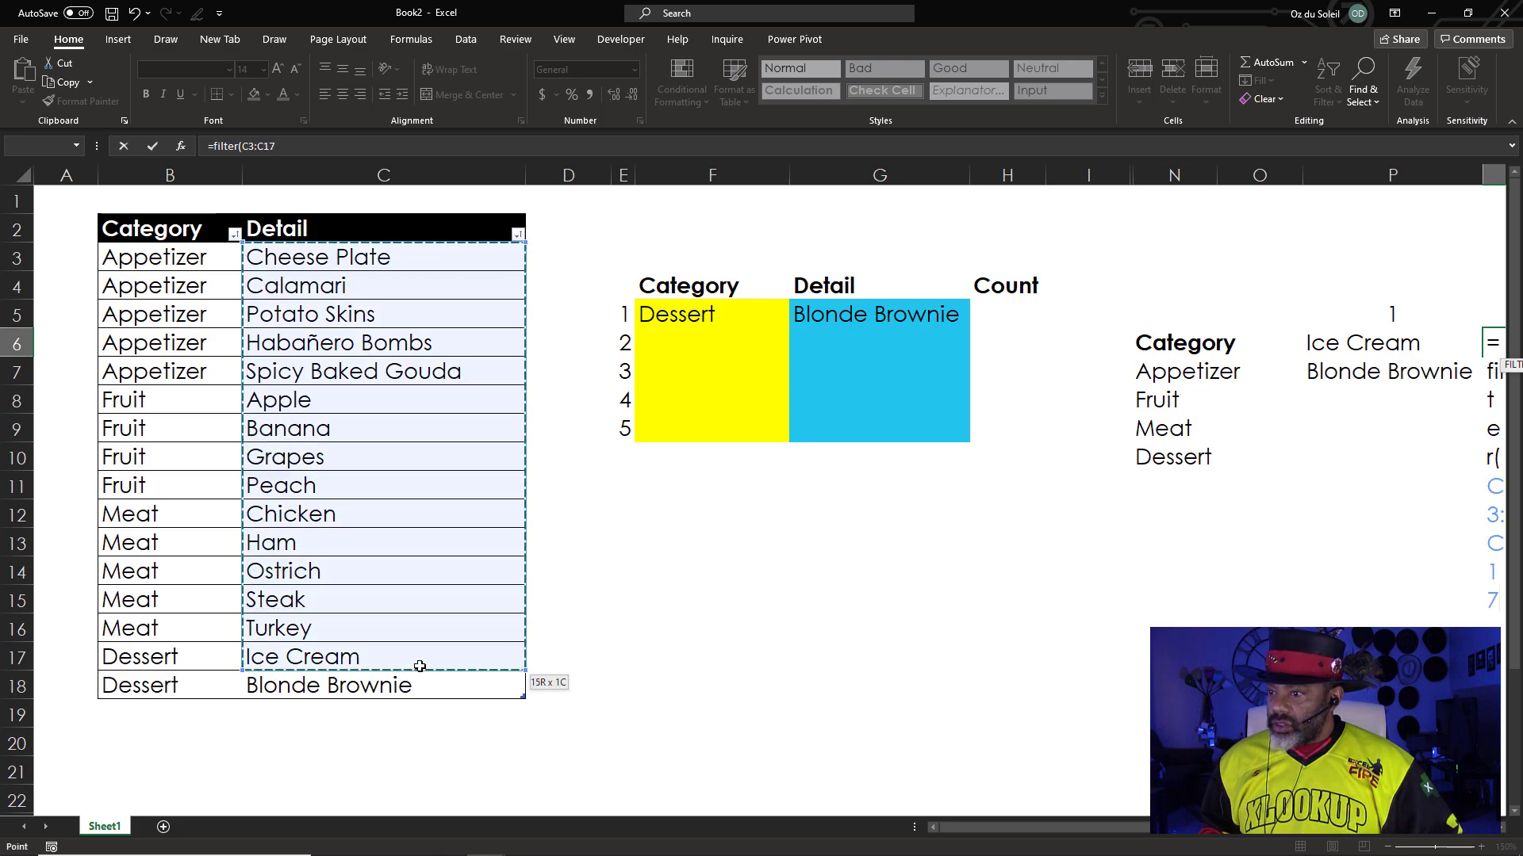
text(,)
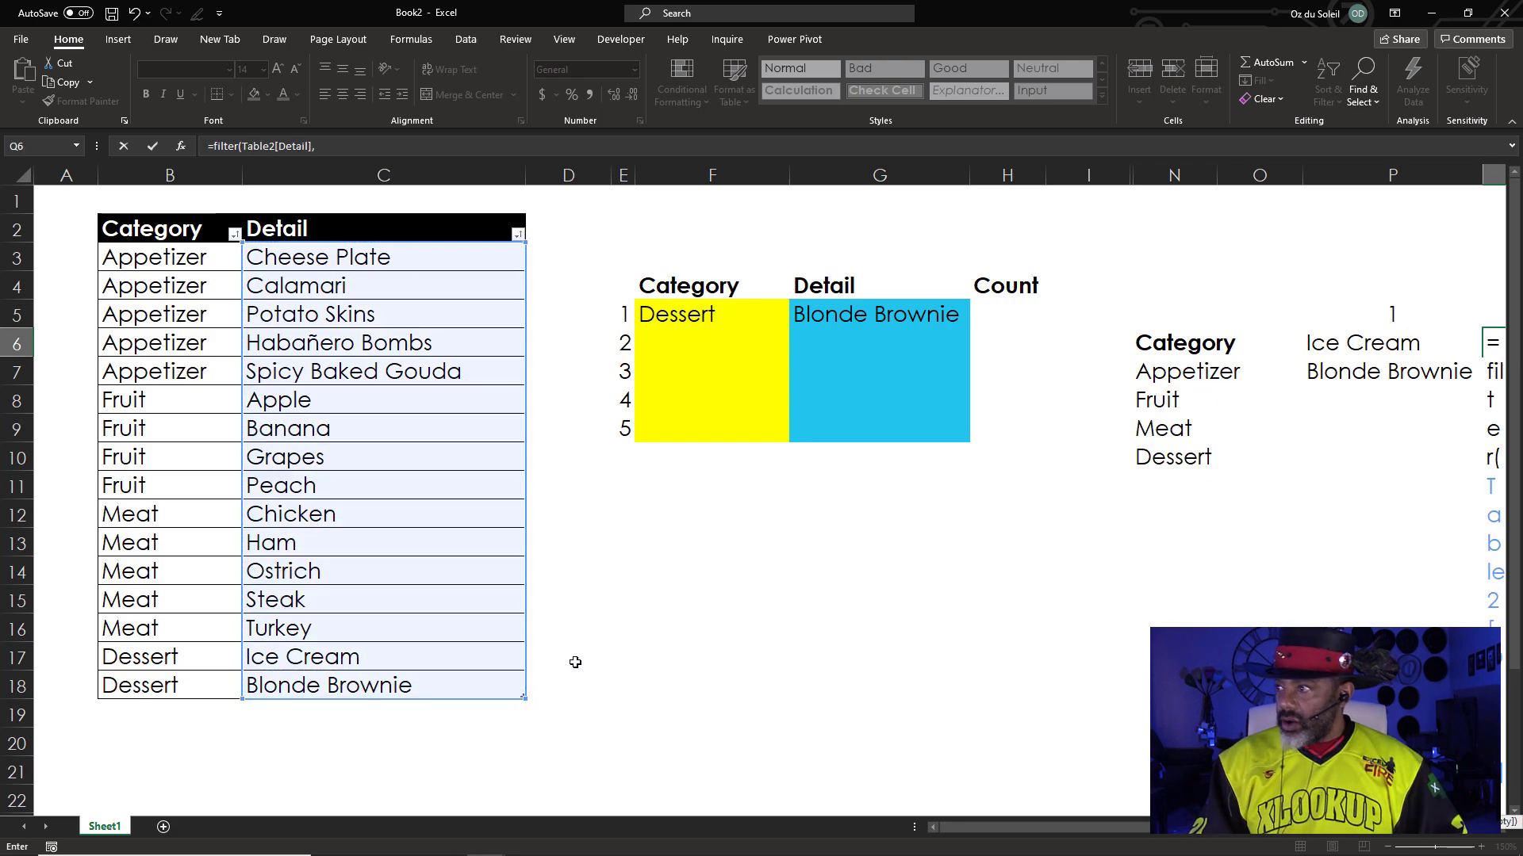
drag(178, 260, 171, 685)
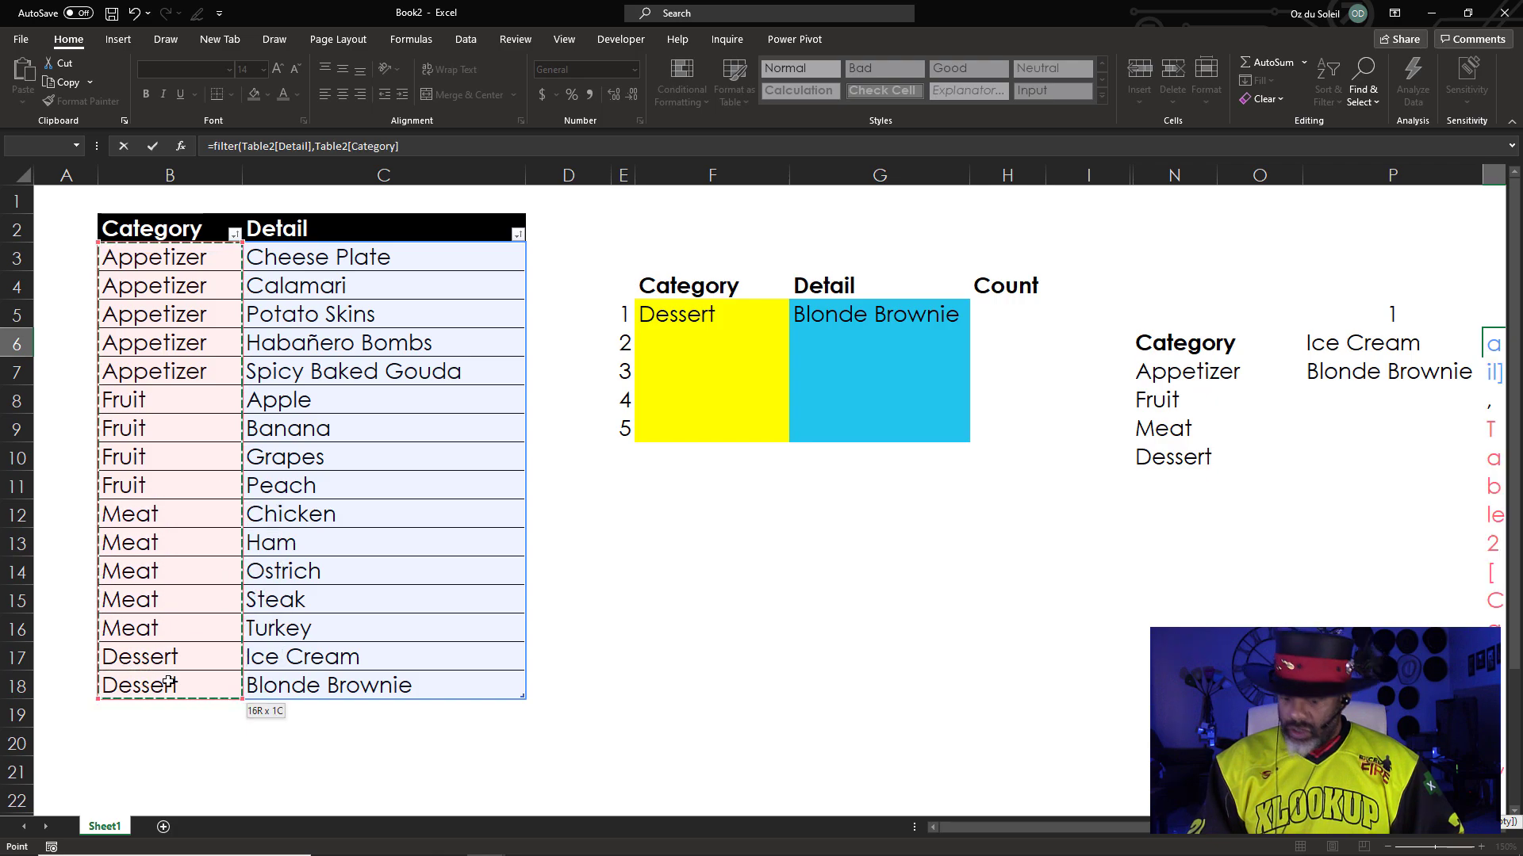
text(=)
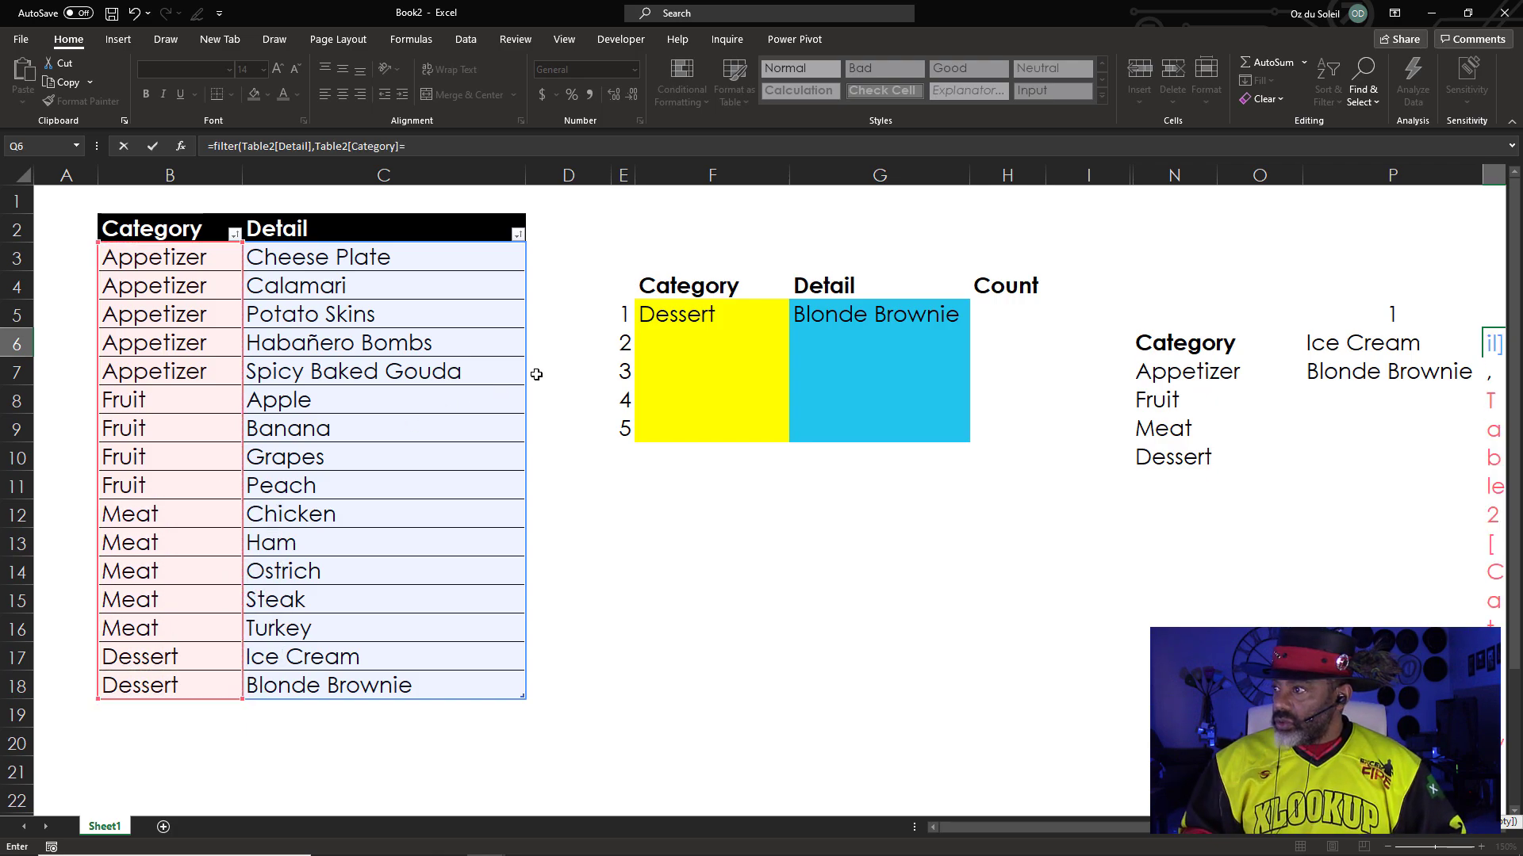
click(653, 344)
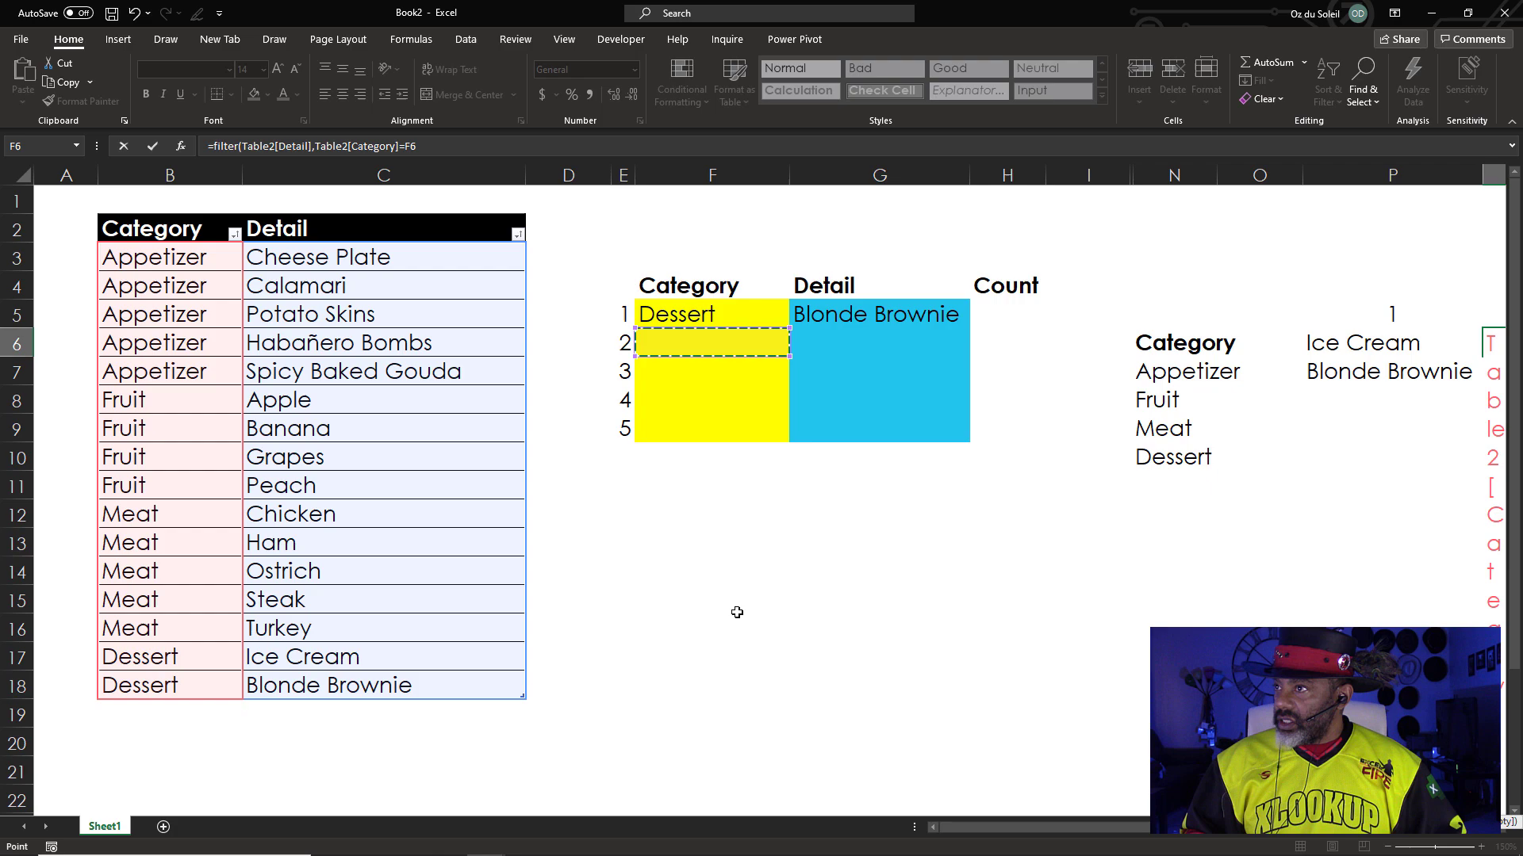
key(Return)
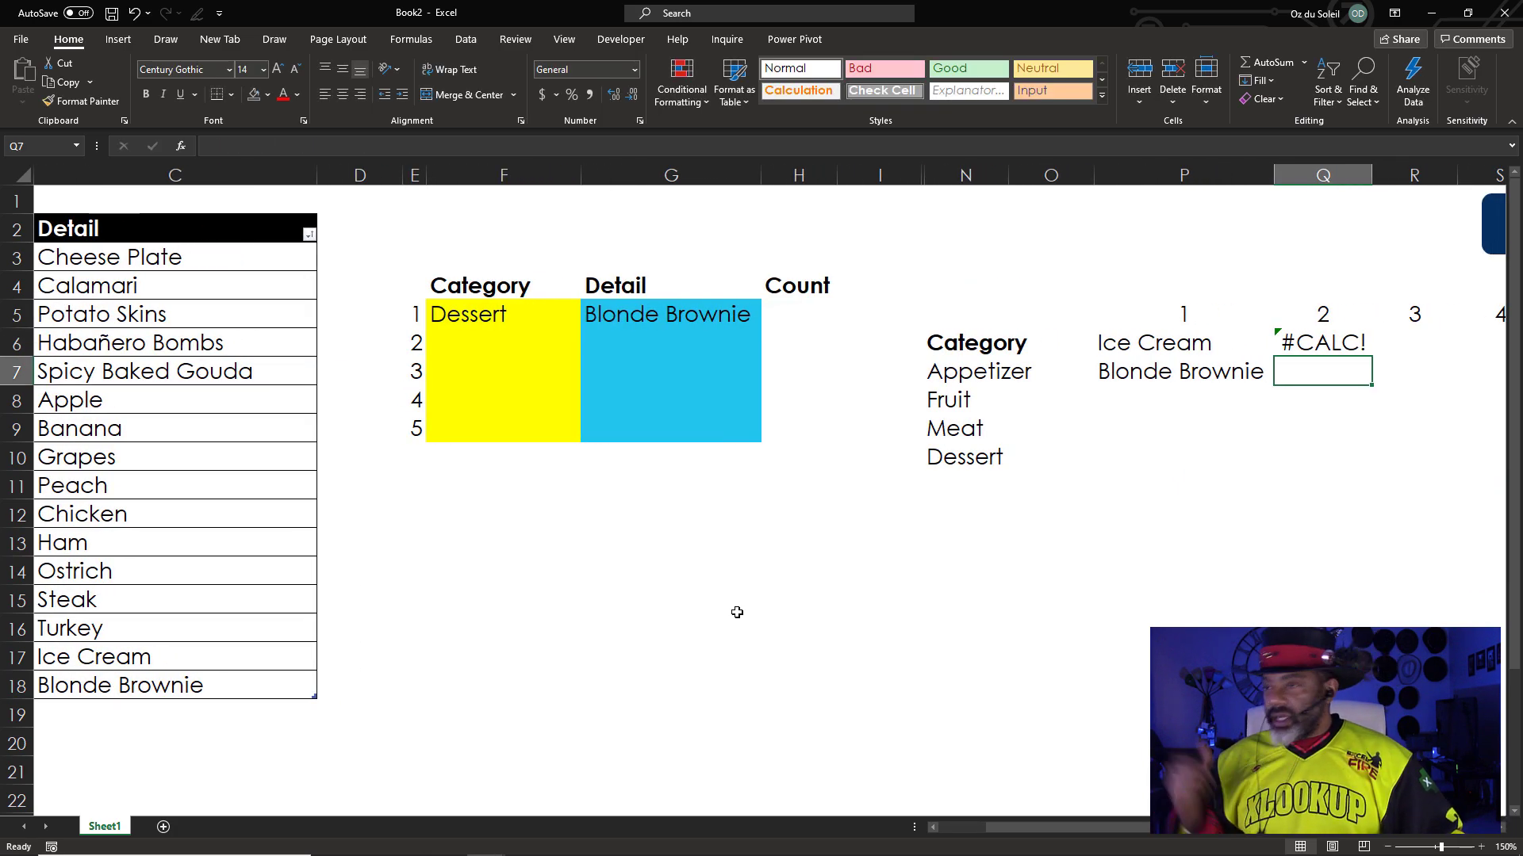
- Set row 2's category in F6 to Meat
click(529, 361)
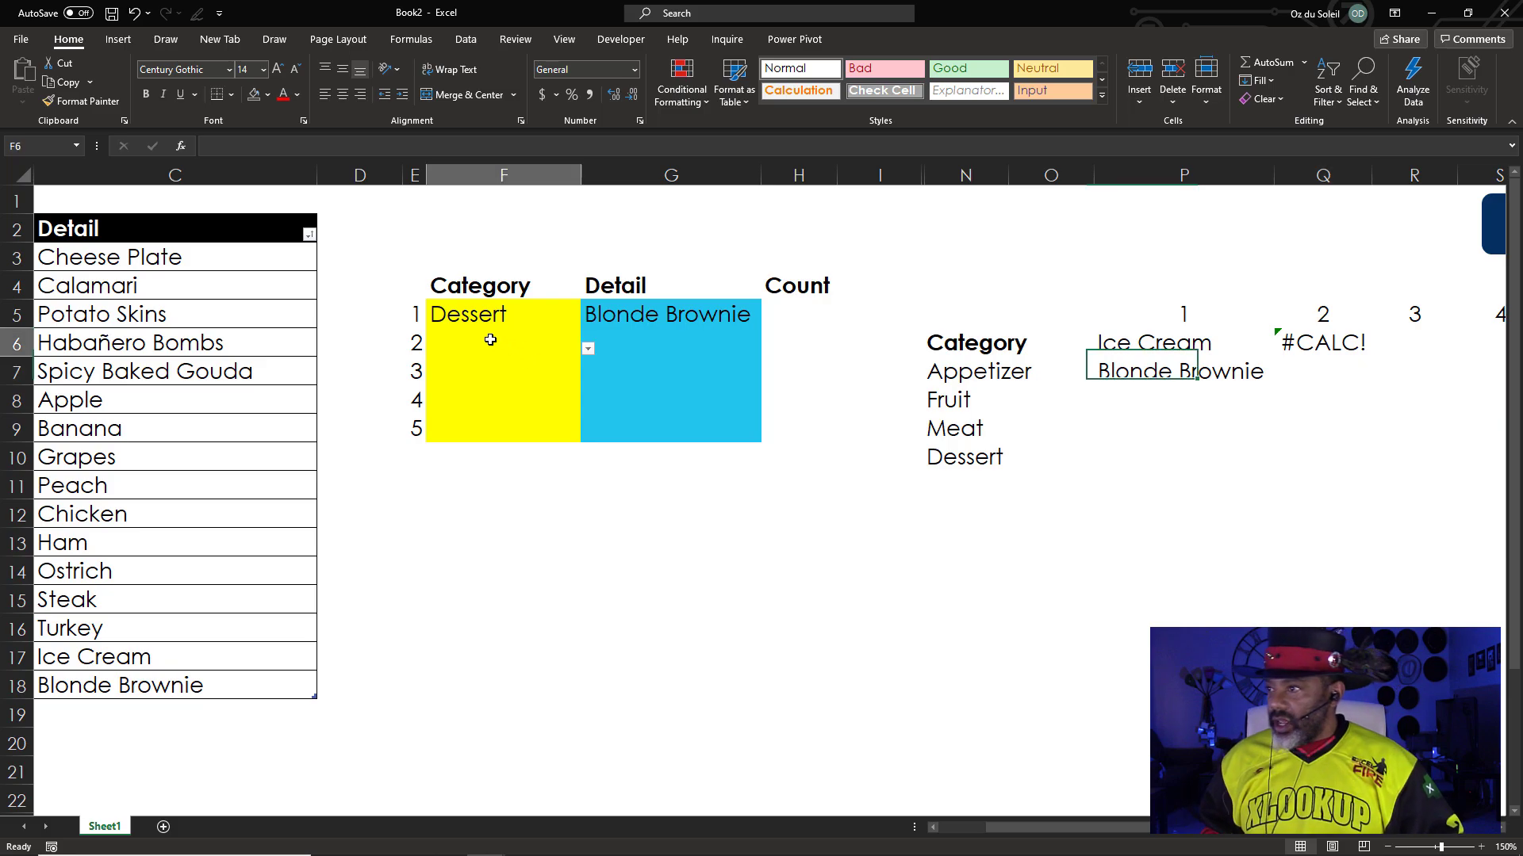
click(591, 348)
click(581, 424)
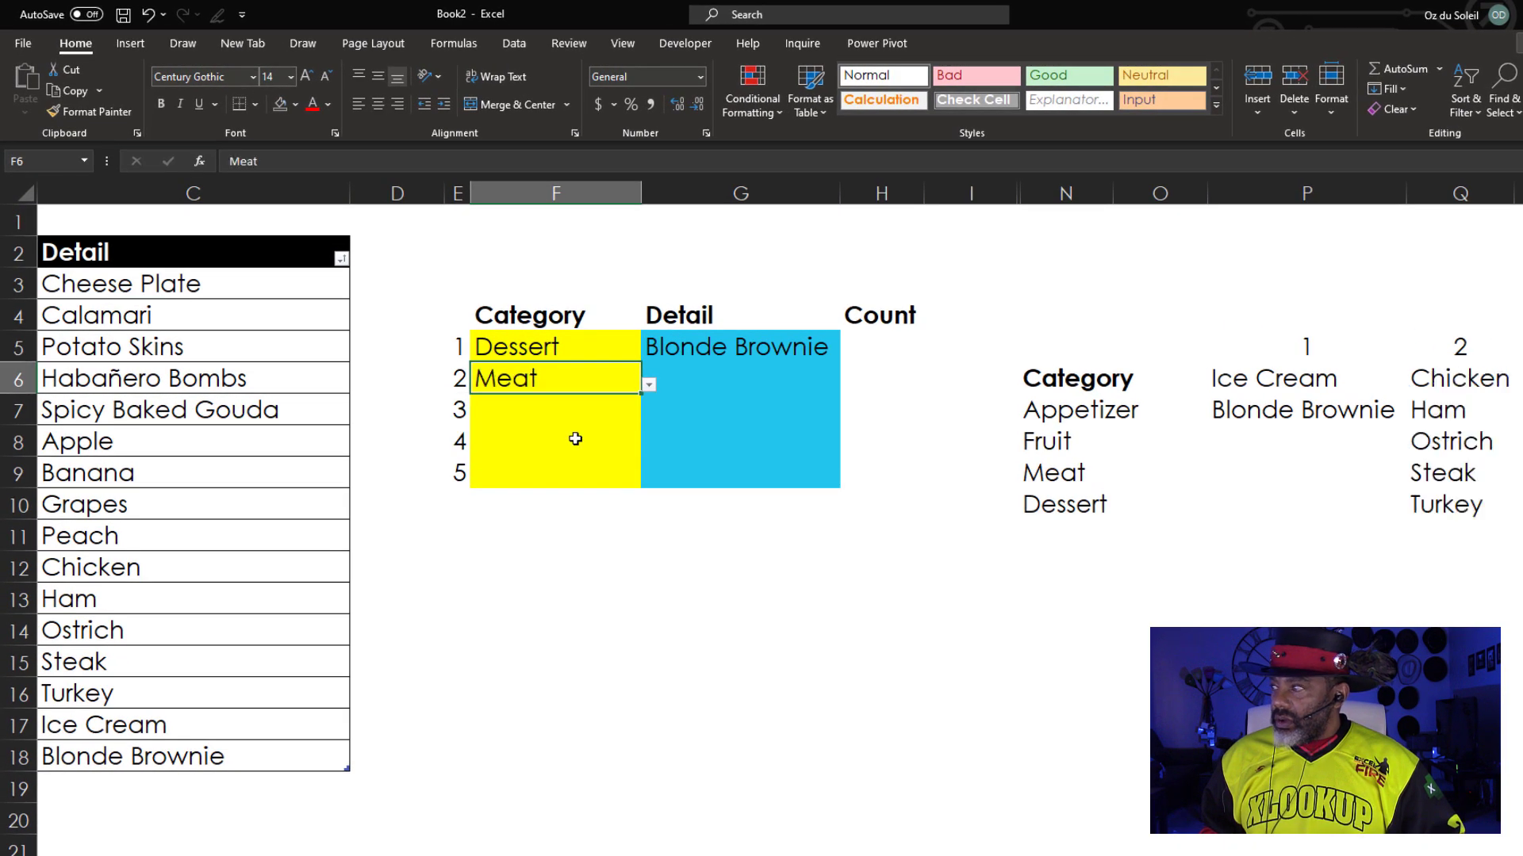
- Restrict G6 to a list validation sourced from the spill range =Q6#
click(698, 381)
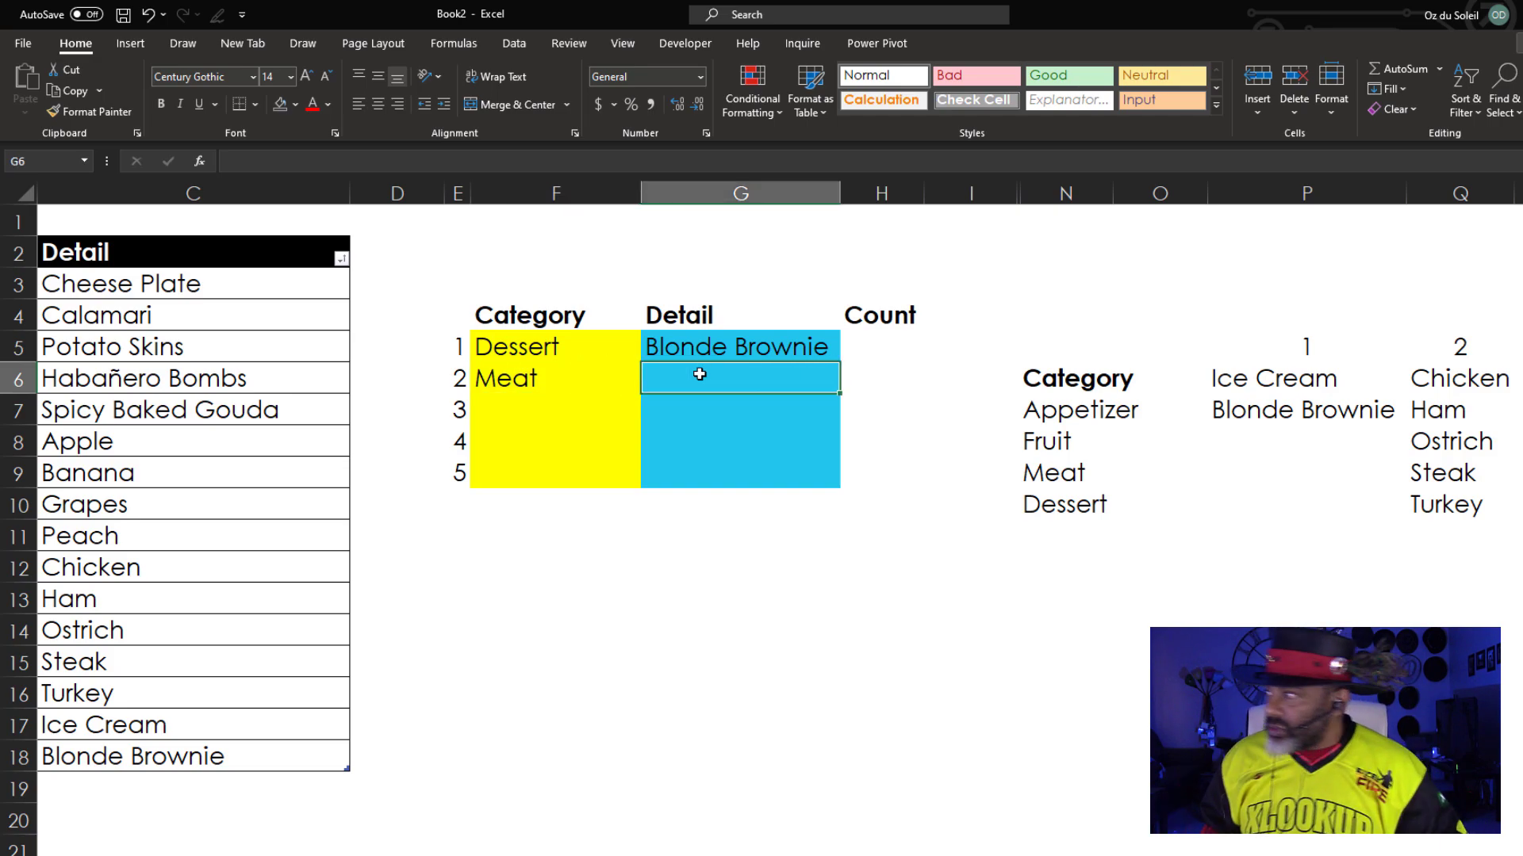
click(506, 47)
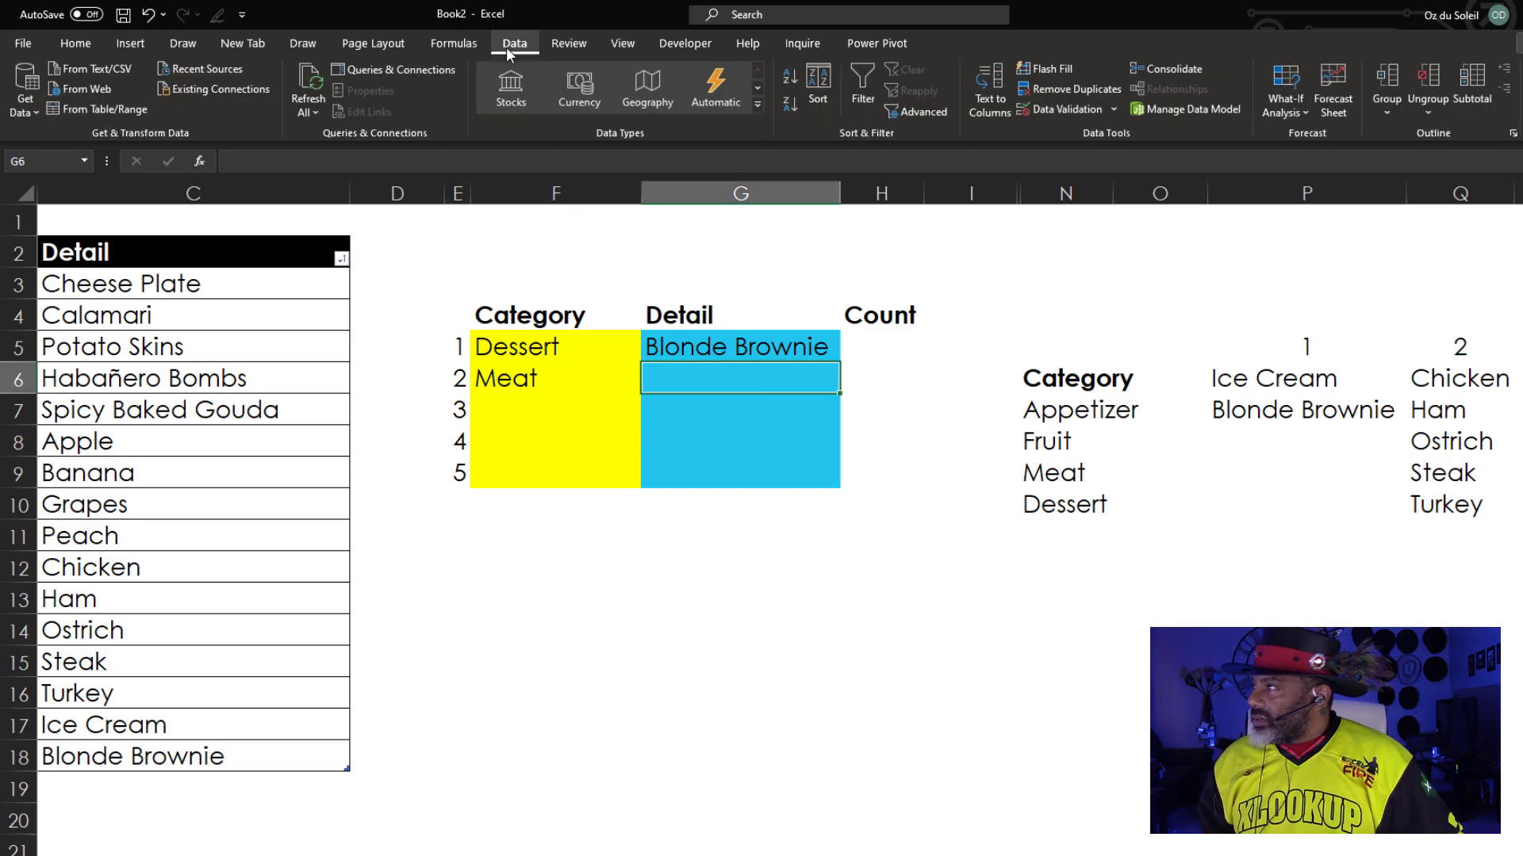
click(1048, 104)
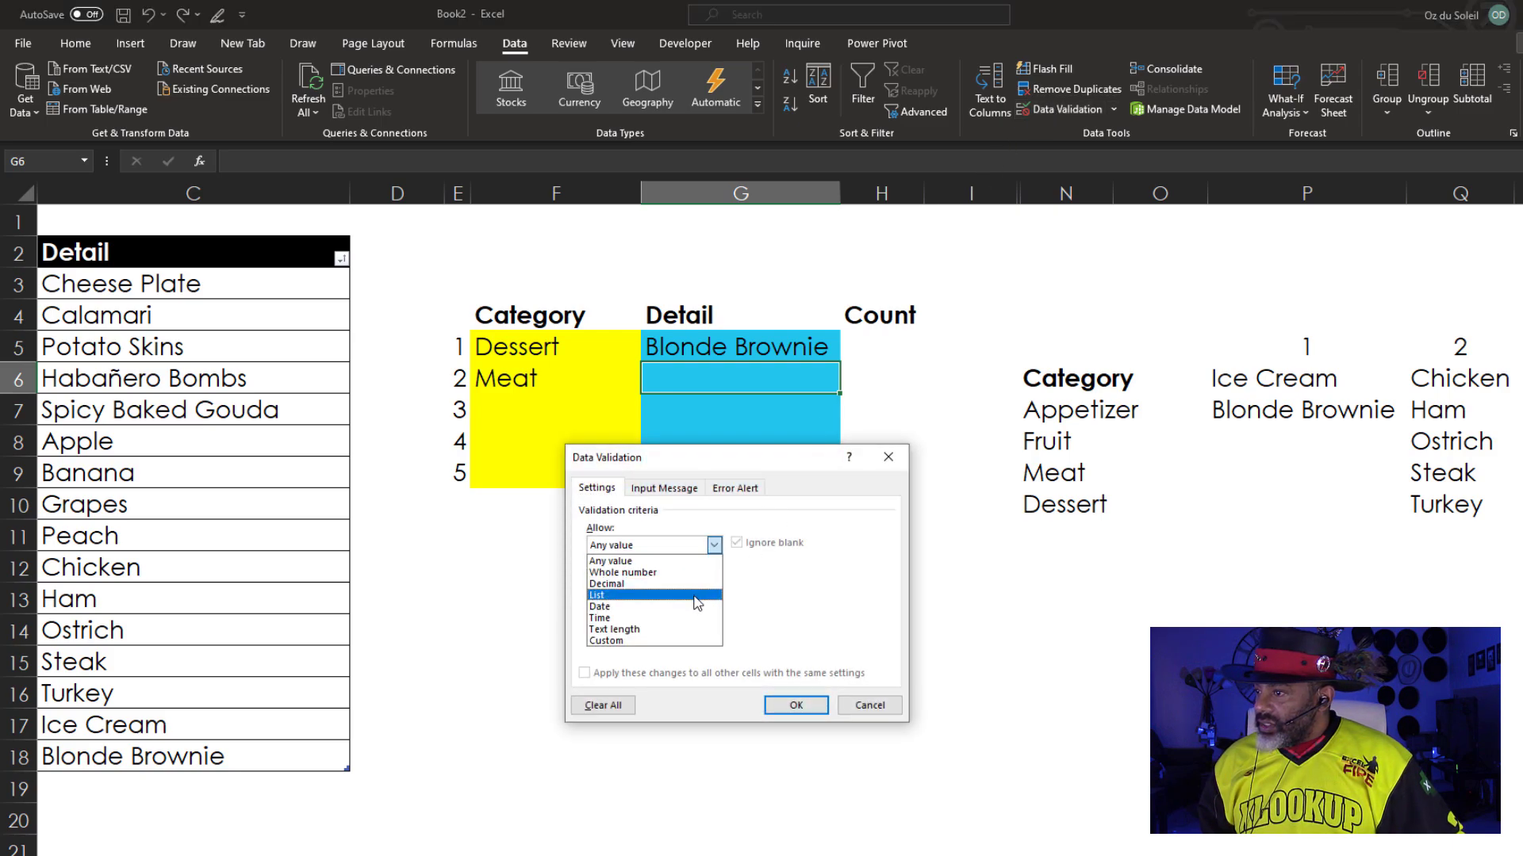
click(697, 598)
click(689, 616)
text(=q6#)
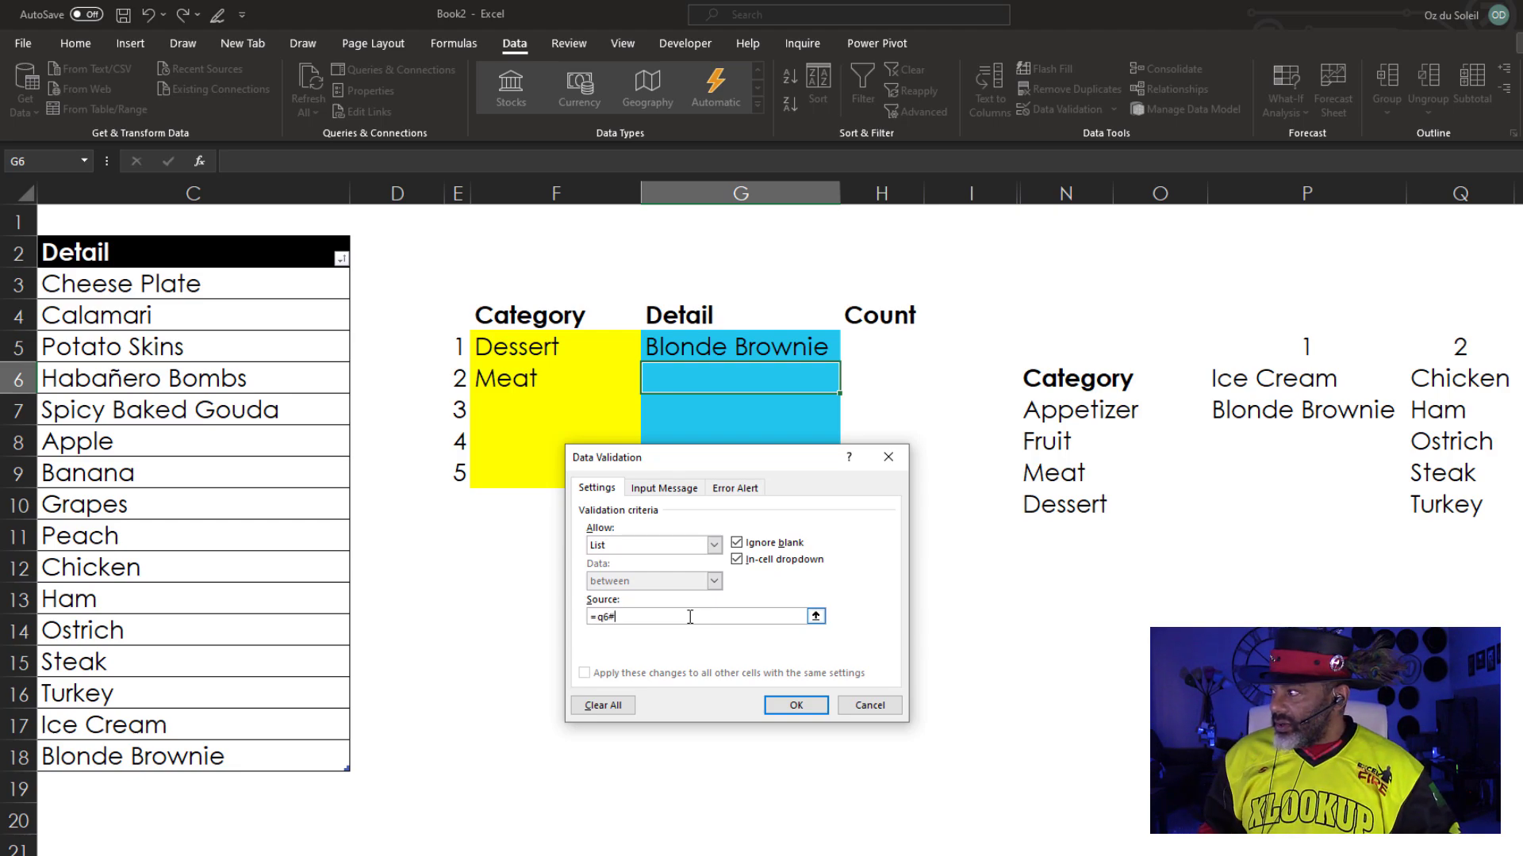
click(796, 706)
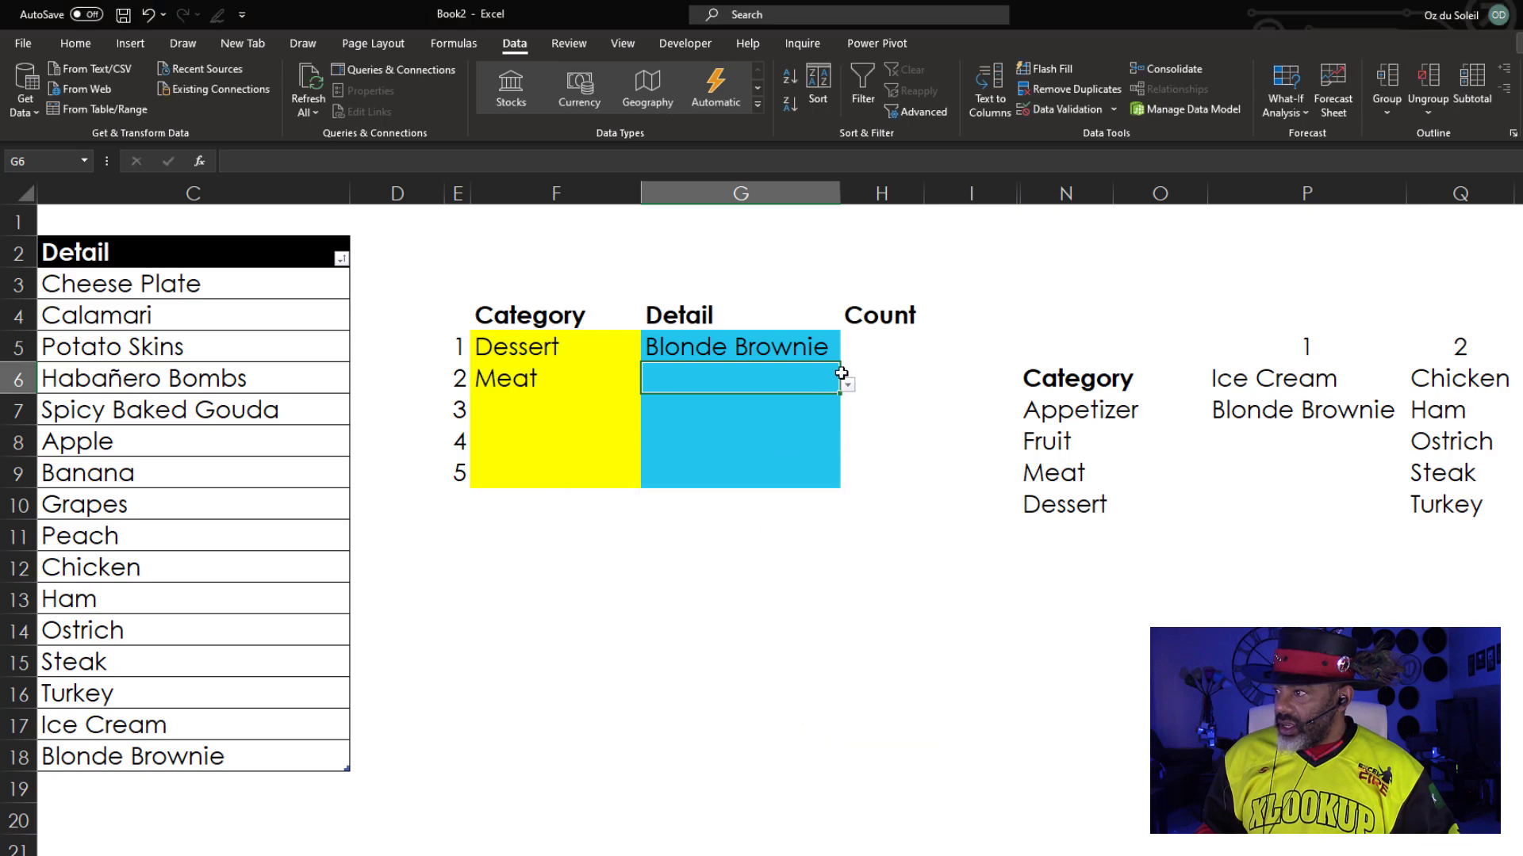
- Choose Ostrich as row 2's detail from the five meat items
click(847, 387)
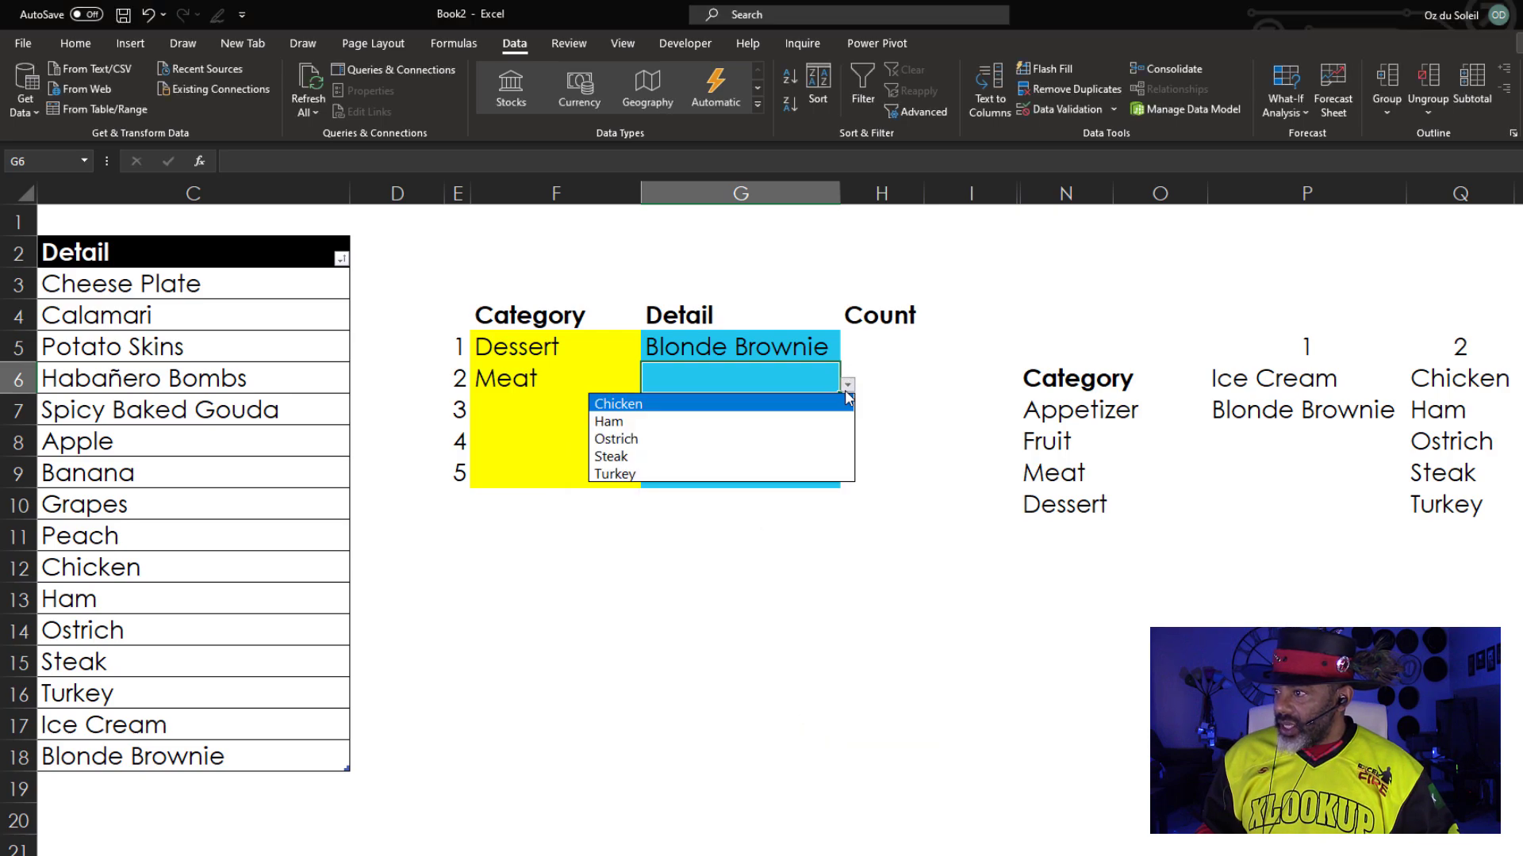
click(828, 440)
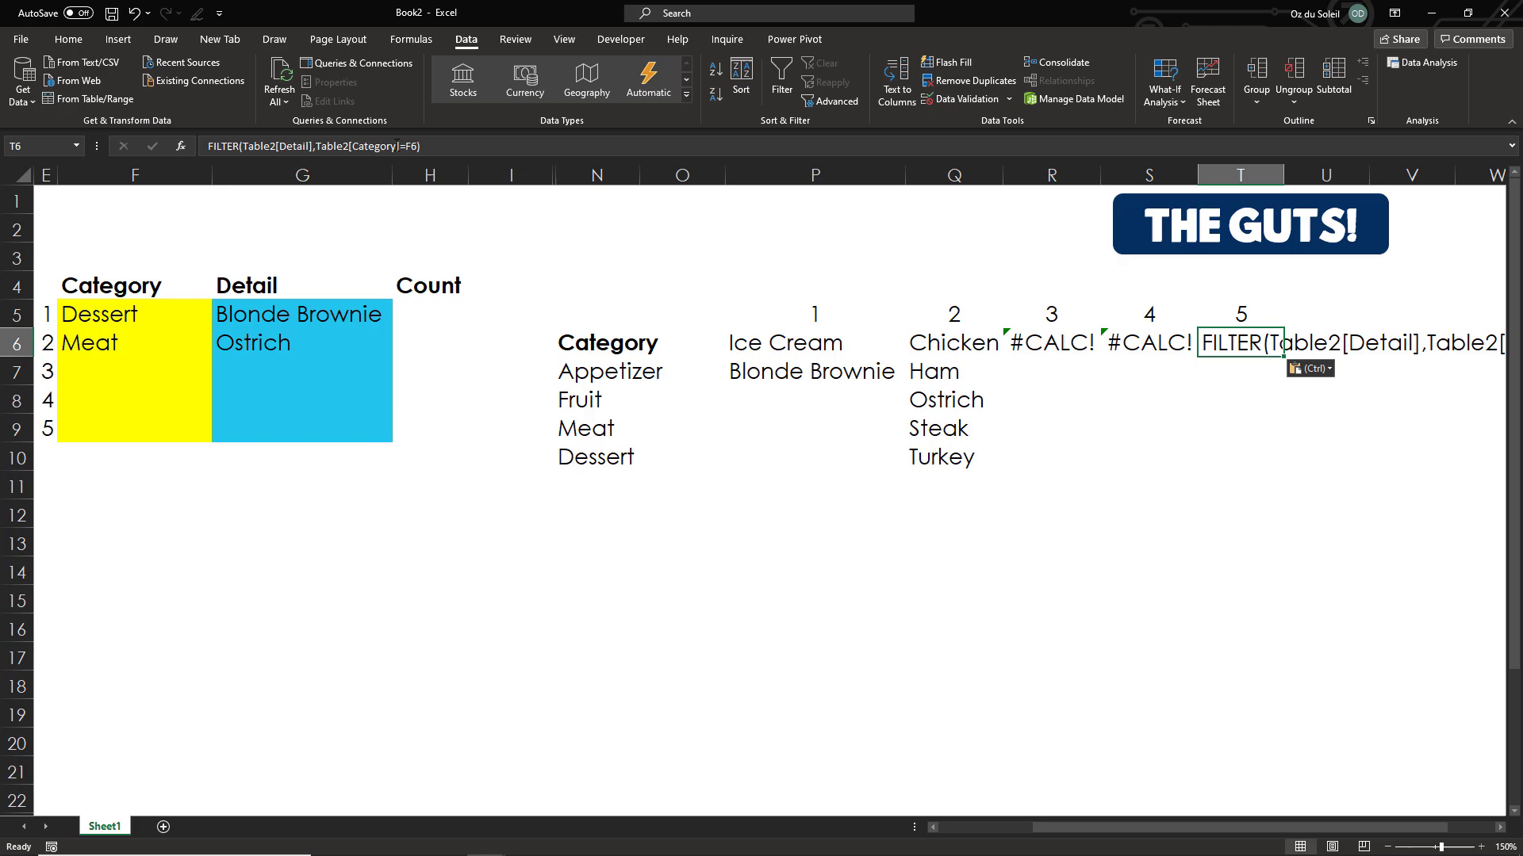
- Fill the FILTER formula across R6:T6 so rows 3–5 get their own detail lists and picks
key(Return)
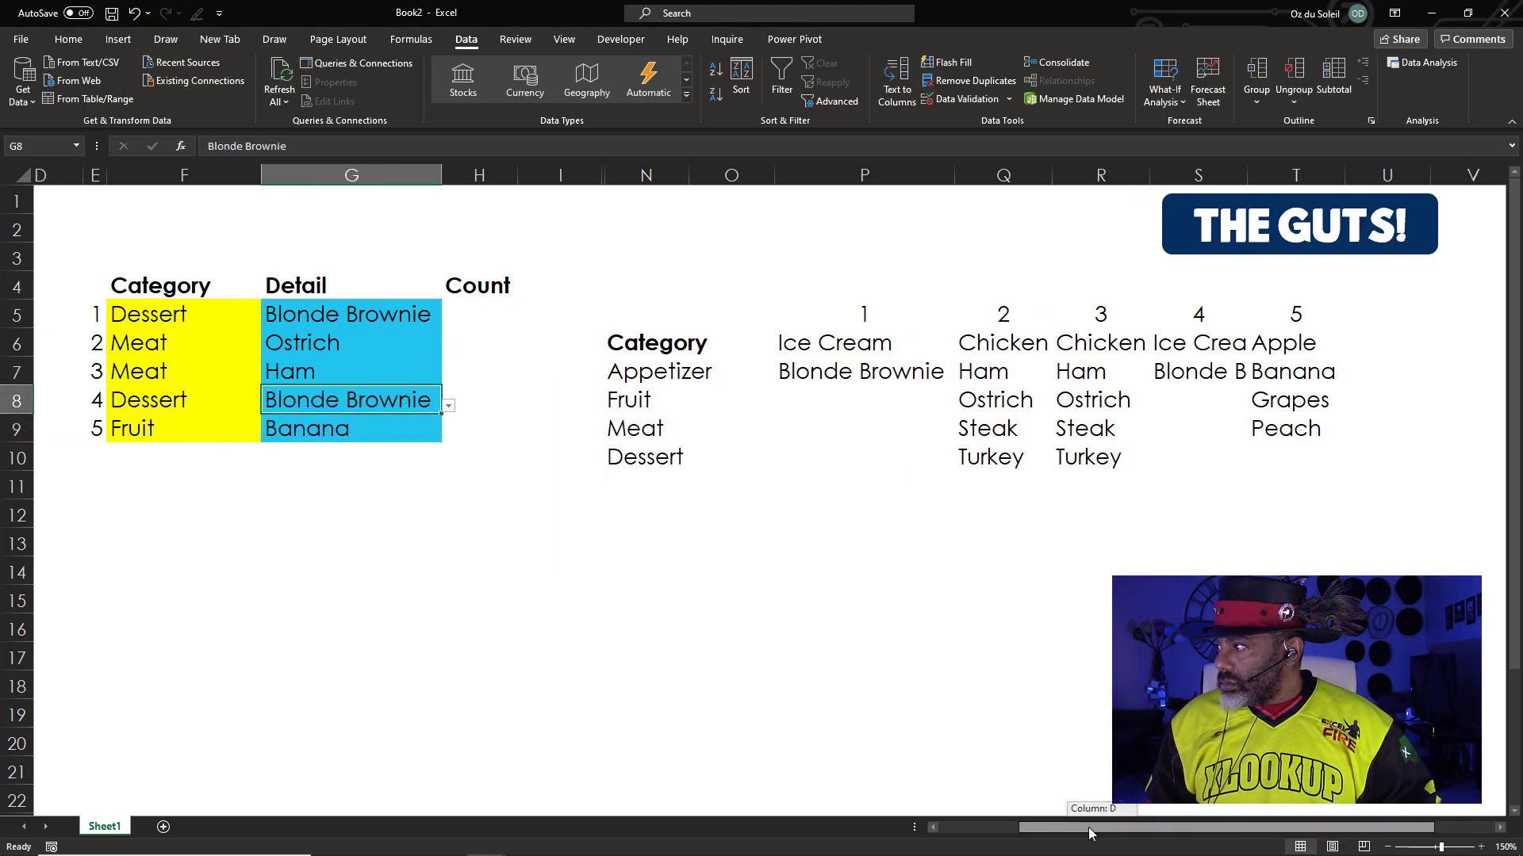
drag(1089, 826, 1131, 823)
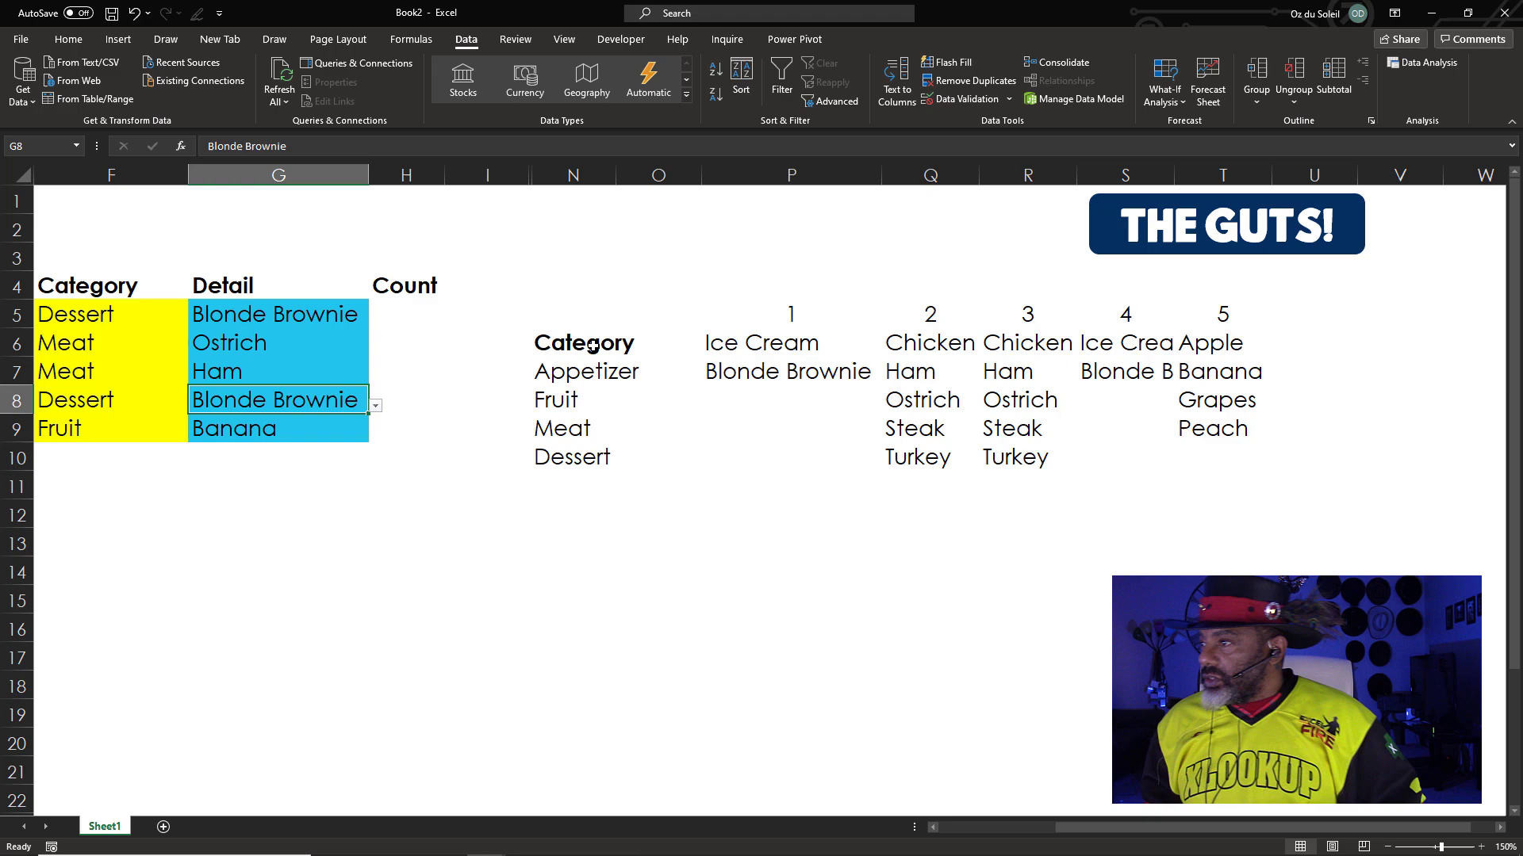
drag(569, 313, 1239, 475)
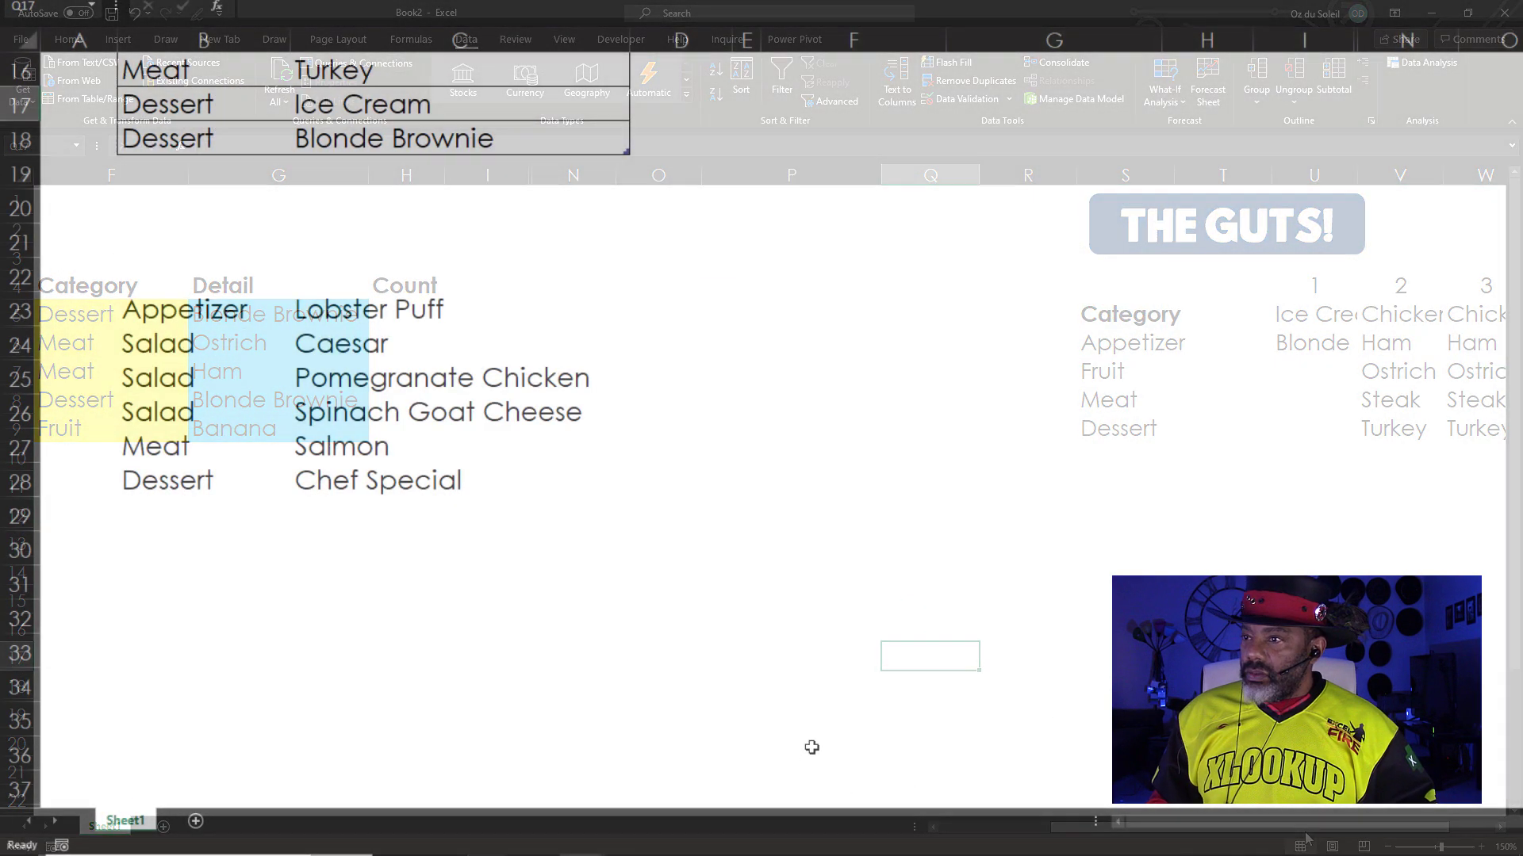
- Move the six new dish rows in B23:C28 up to B19 so they join Table2
drag(176, 413, 424, 587)
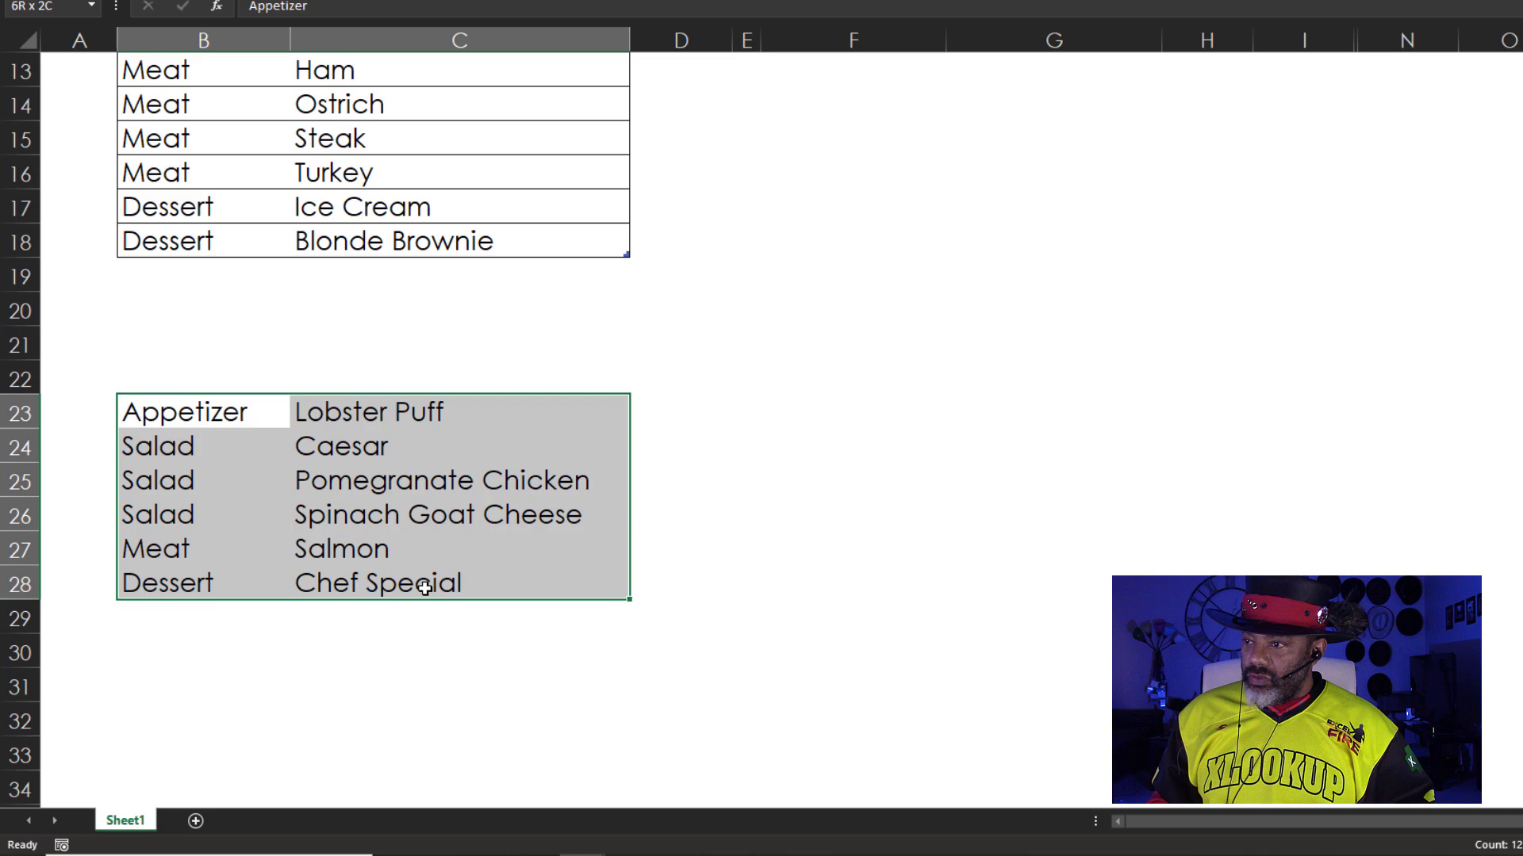
drag(468, 395, 468, 257)
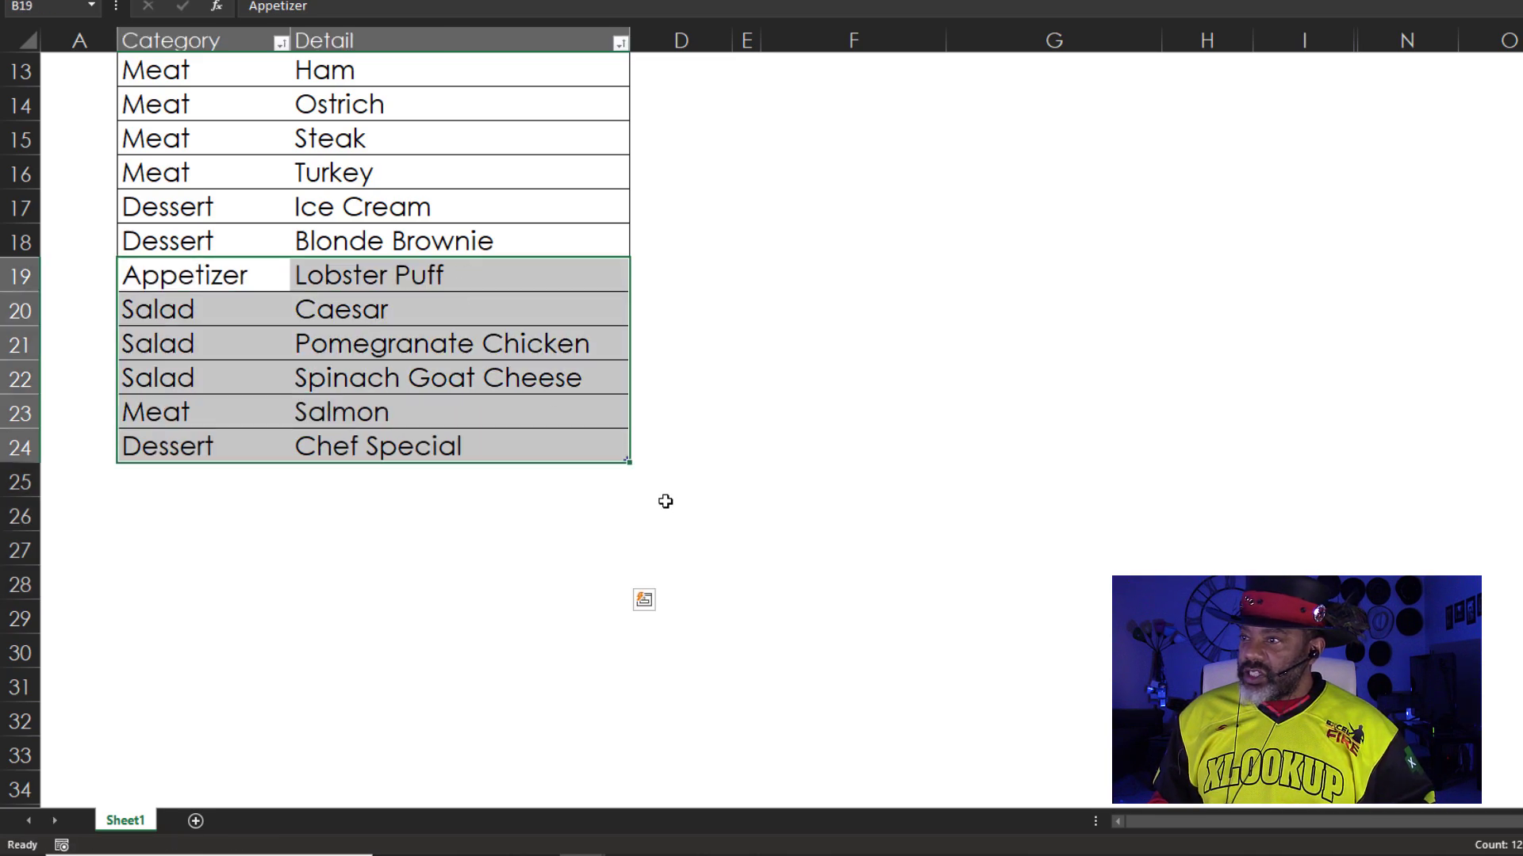
scroll(666, 501, up, 4)
- Set row 3's category in F7 to Salad
click(794, 277)
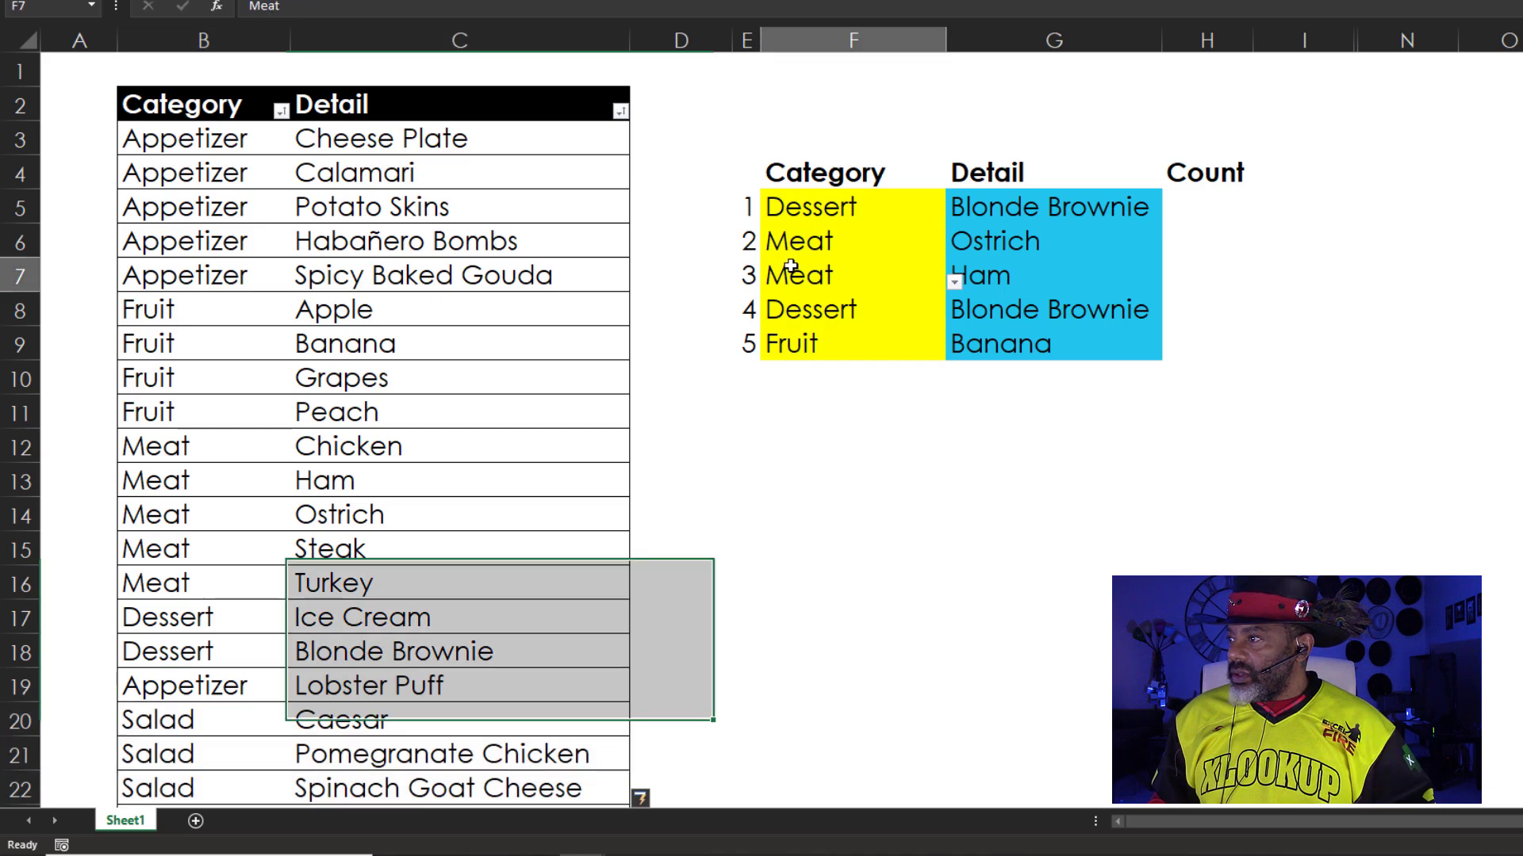
click(955, 287)
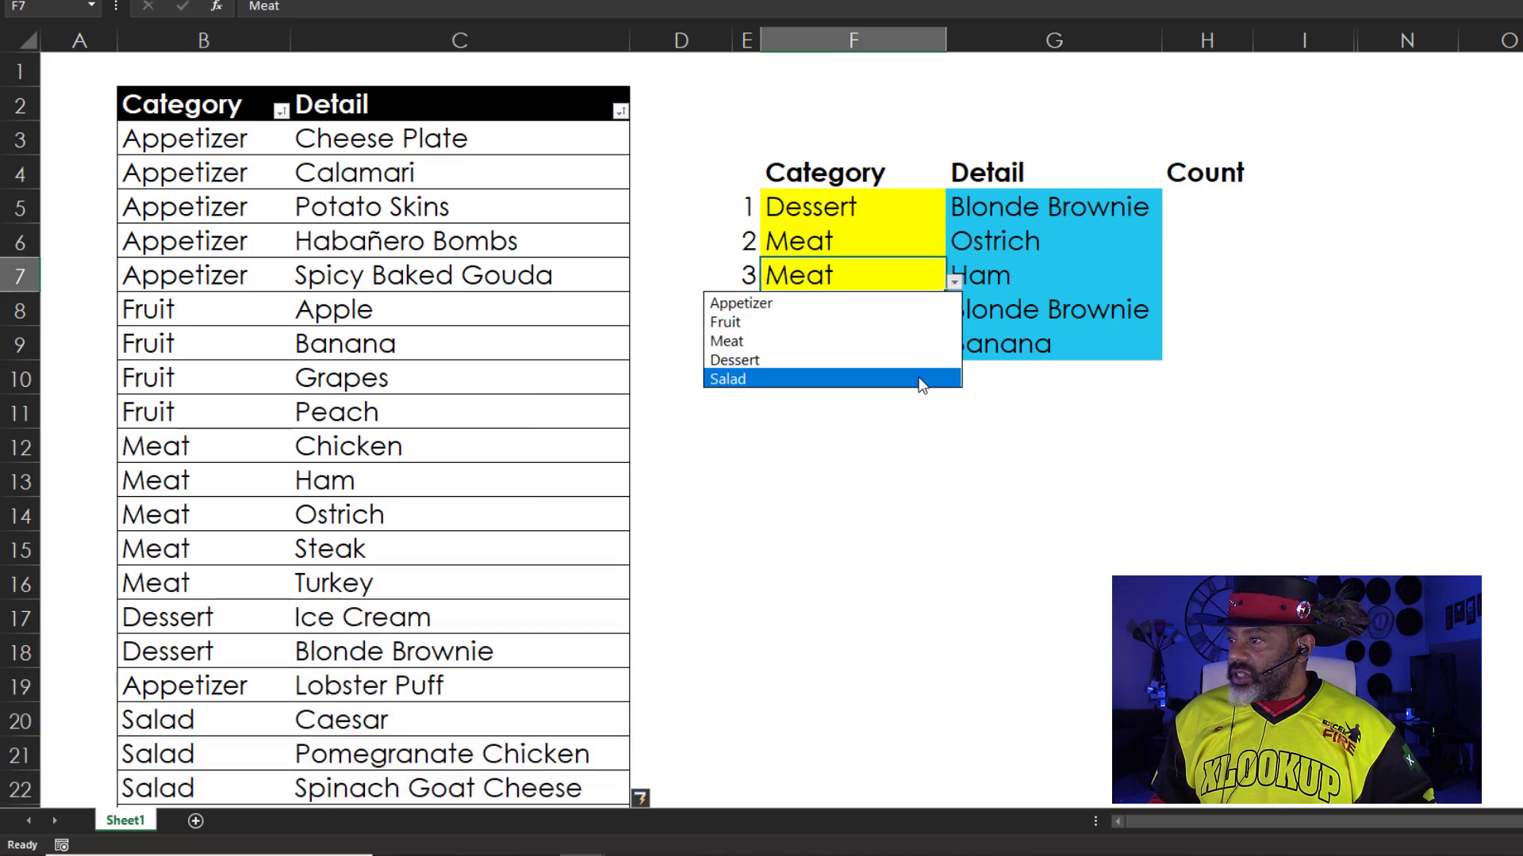
click(729, 379)
- Choose Pomegranate Chicken as row 3's detail in G7
click(1088, 273)
click(1171, 285)
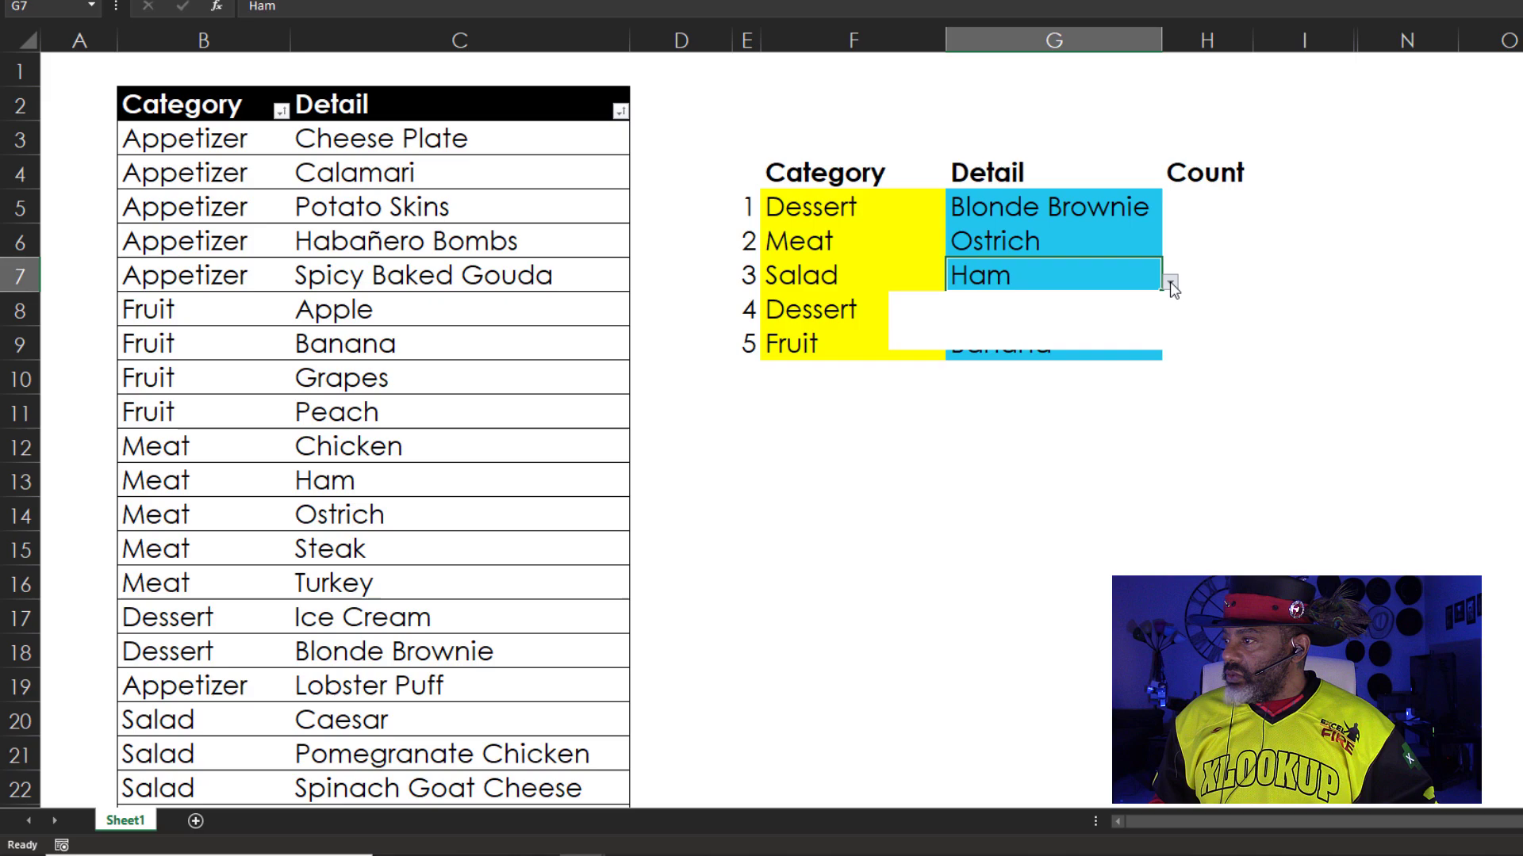
click(1134, 321)
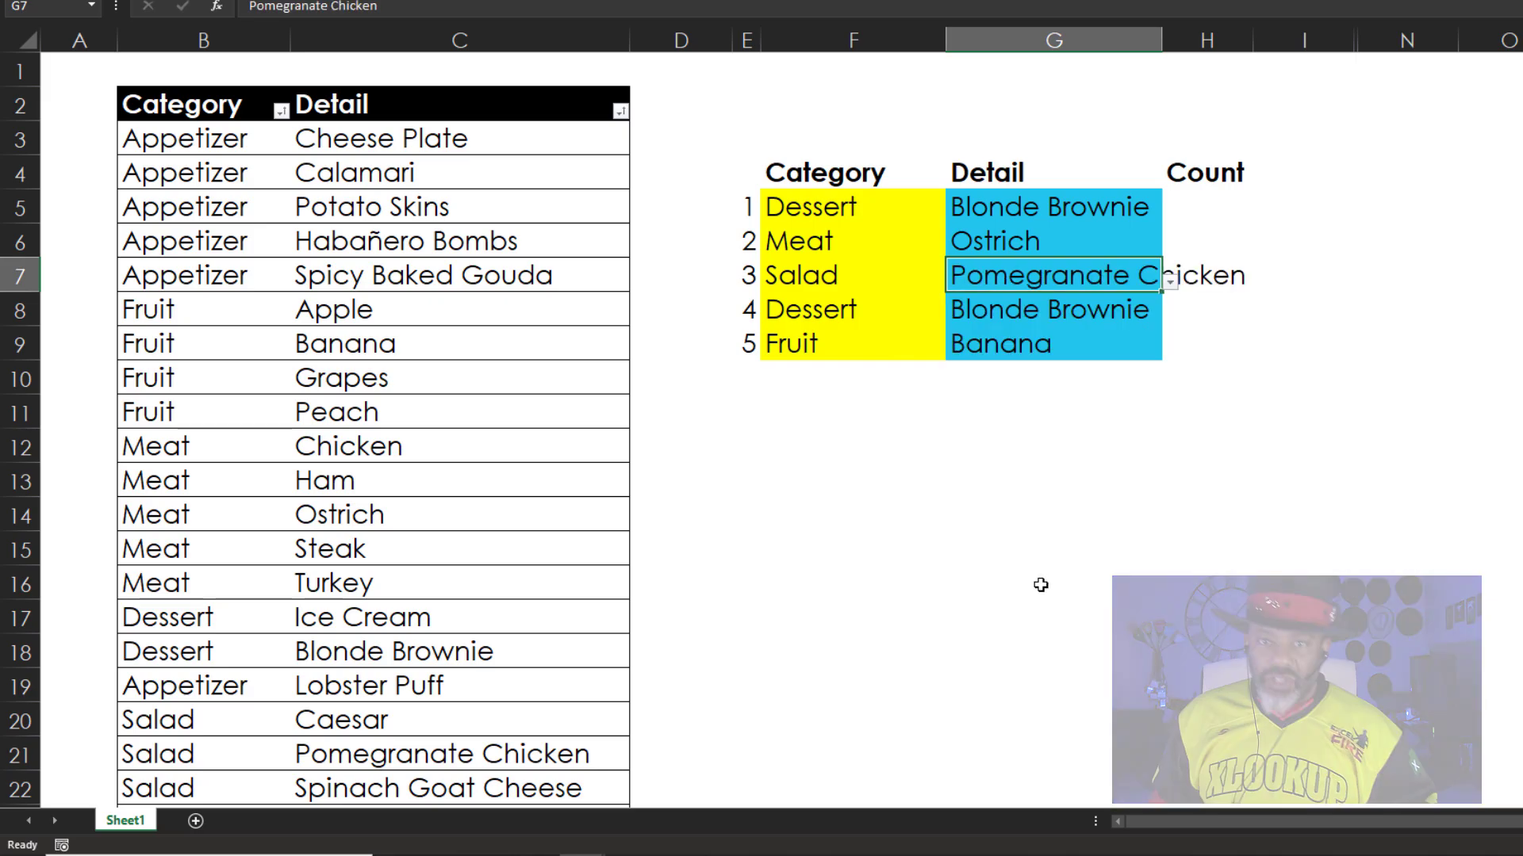